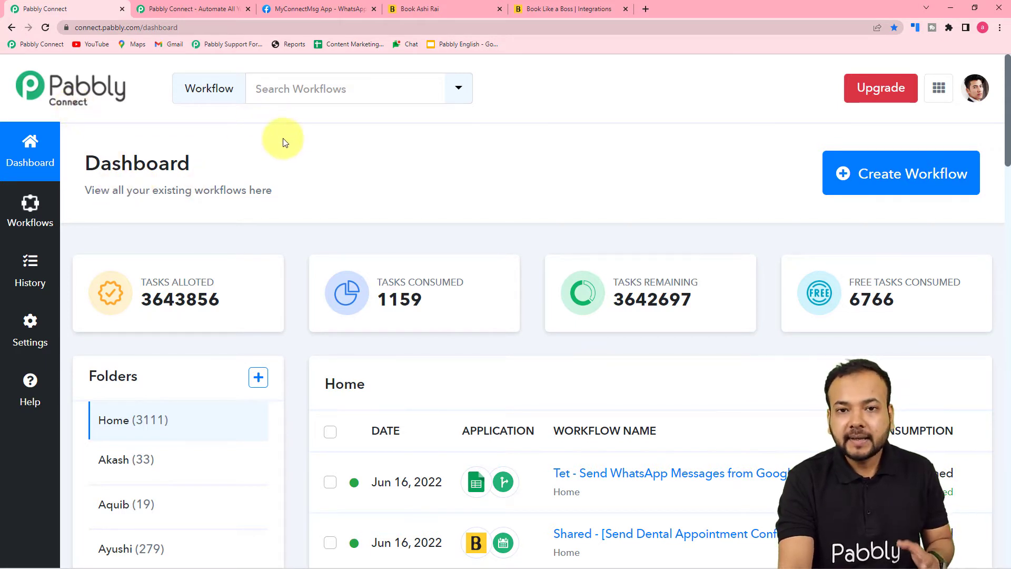
Glance at the Pabbly products list, then start a new workflow from the Pabbly Connect dashboard
click(211, 9)
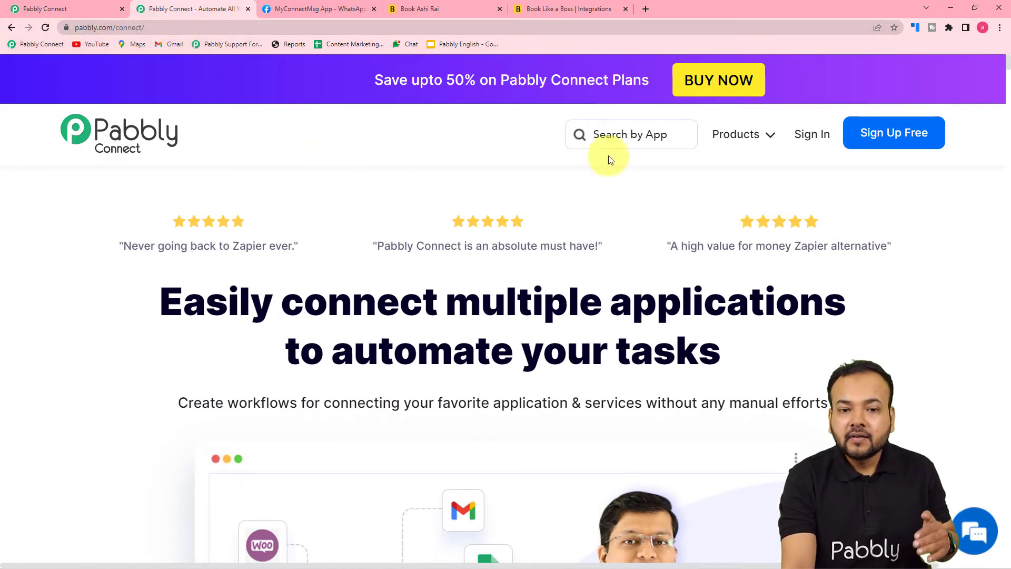
click(740, 134)
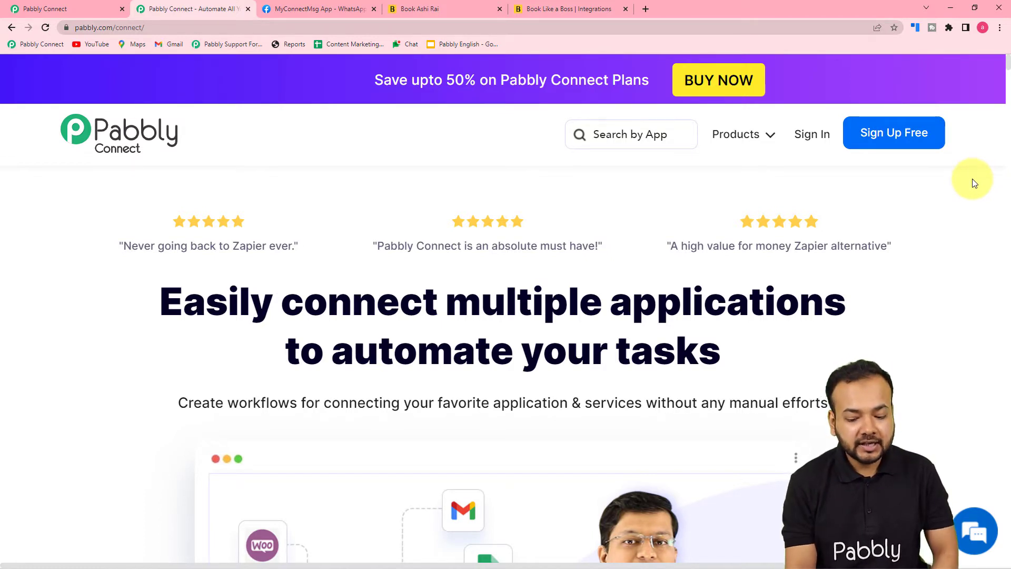
click(75, 8)
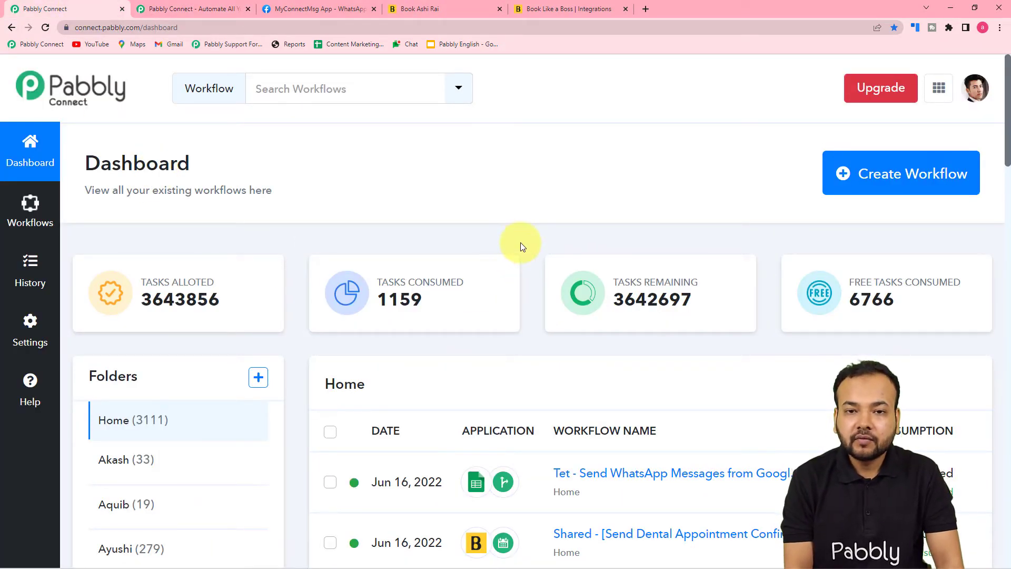
click(881, 189)
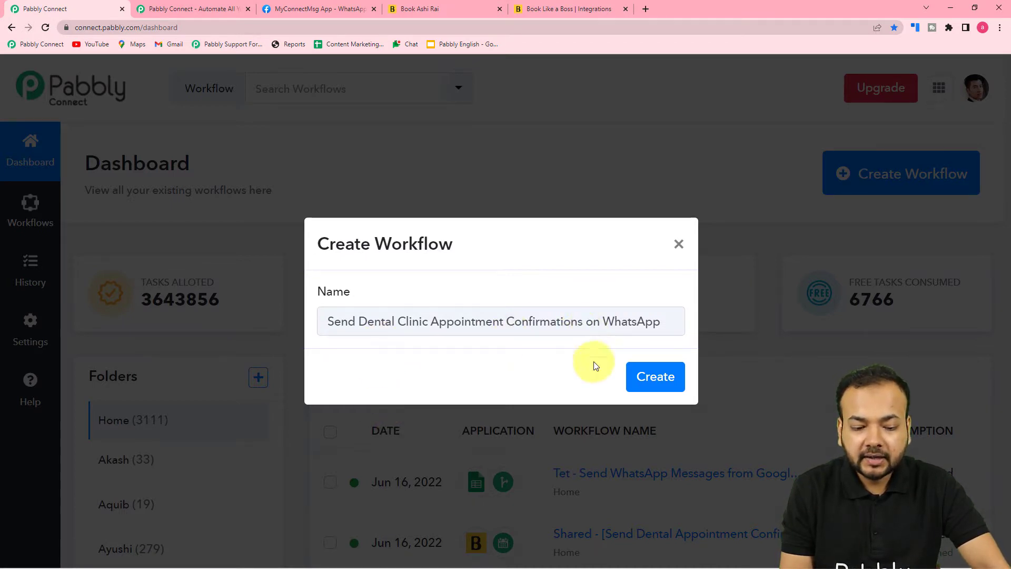
Create the workflow 'Send Dental Clinic Appointment Confirmations on WhatsApp' and collapse the trigger's app chooser
click(658, 376)
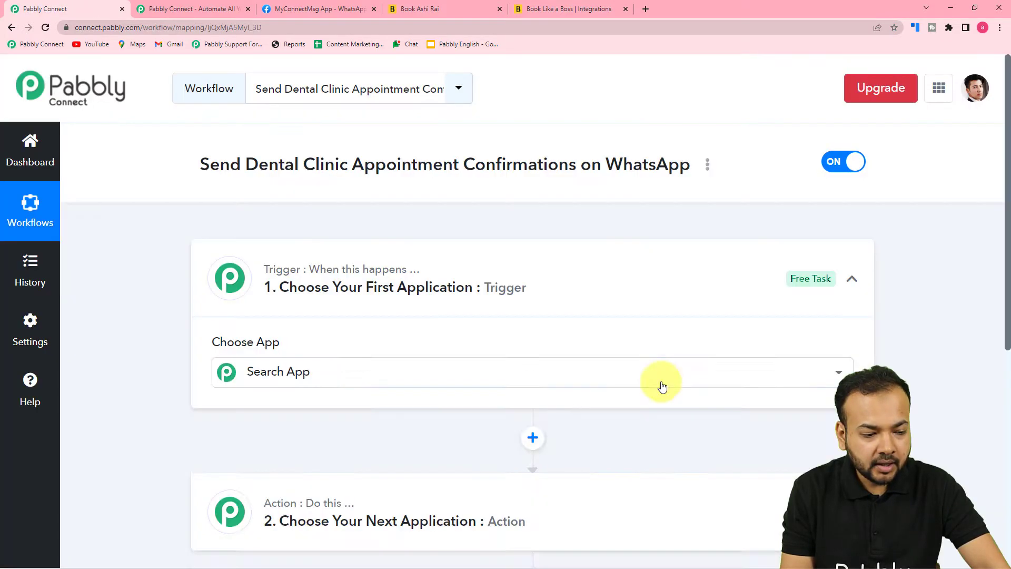
click(661, 384)
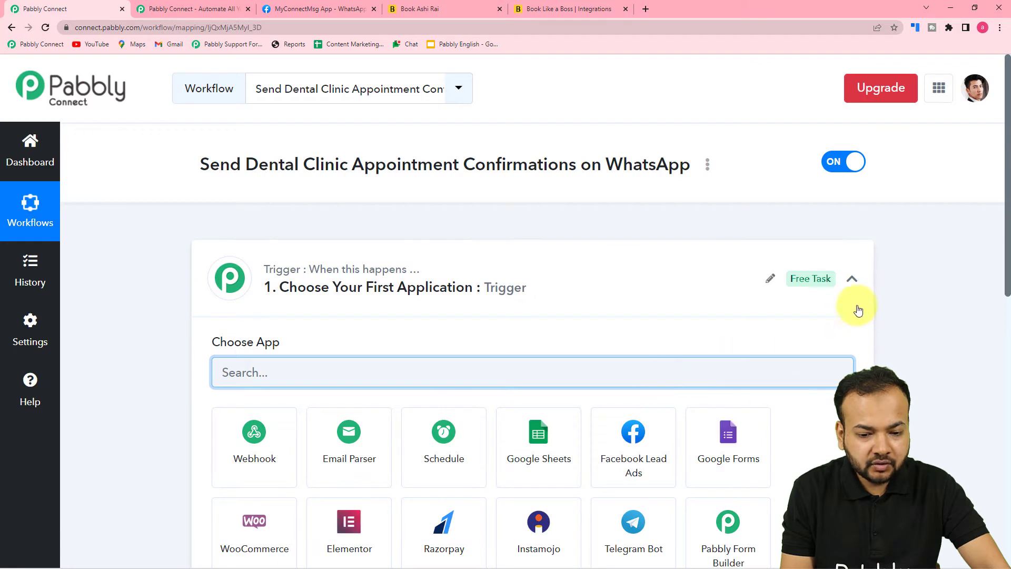
click(855, 287)
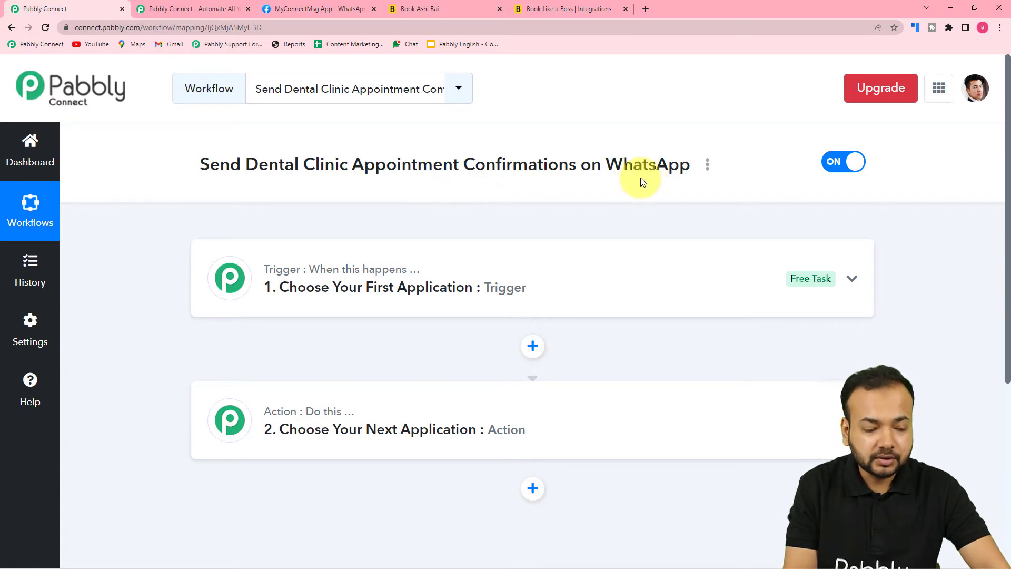
Set the trigger app to Book Like A Boss with event New Booking Created, and review the webhook URL
click(441, 276)
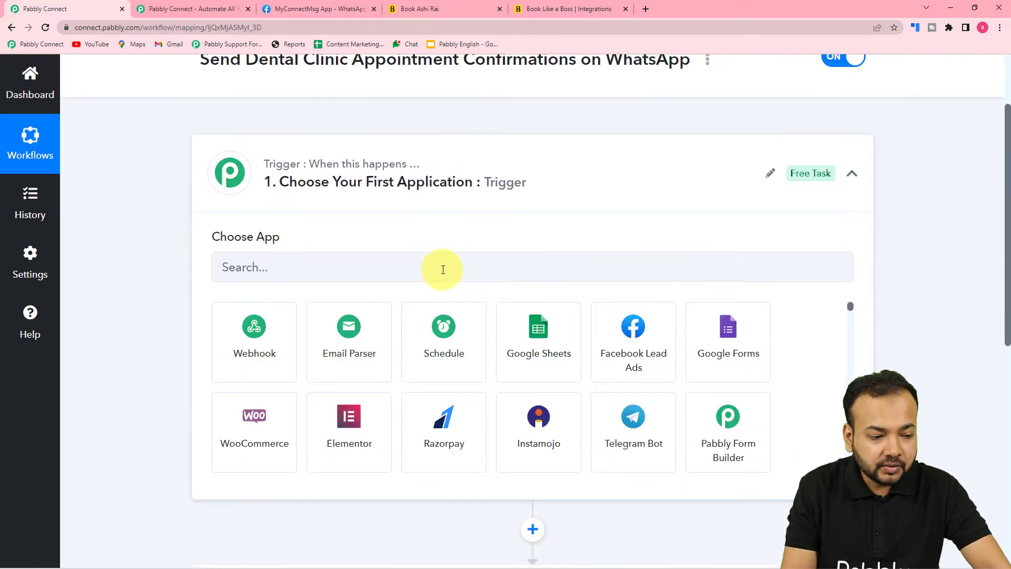
click(329, 272)
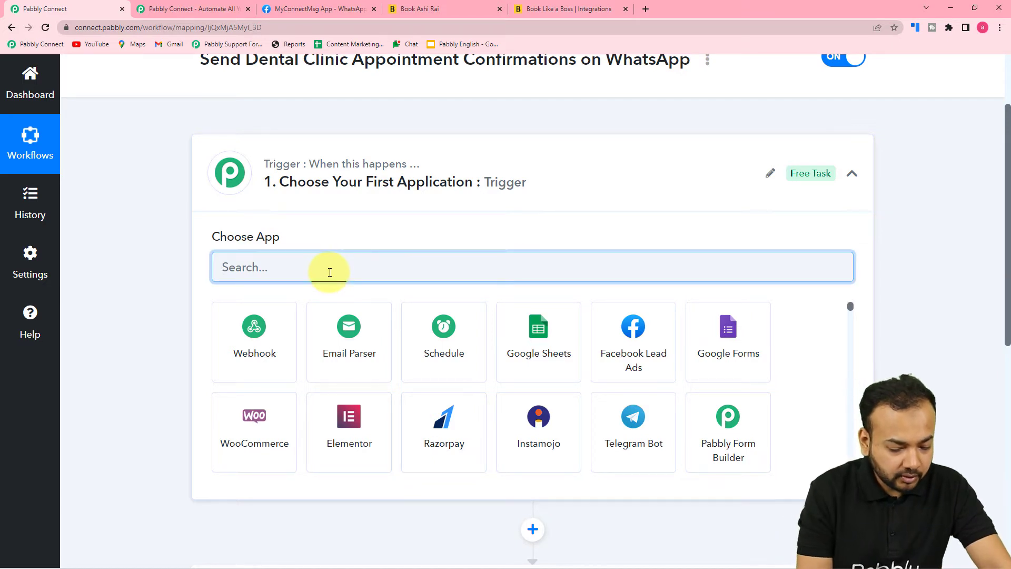
text(book)
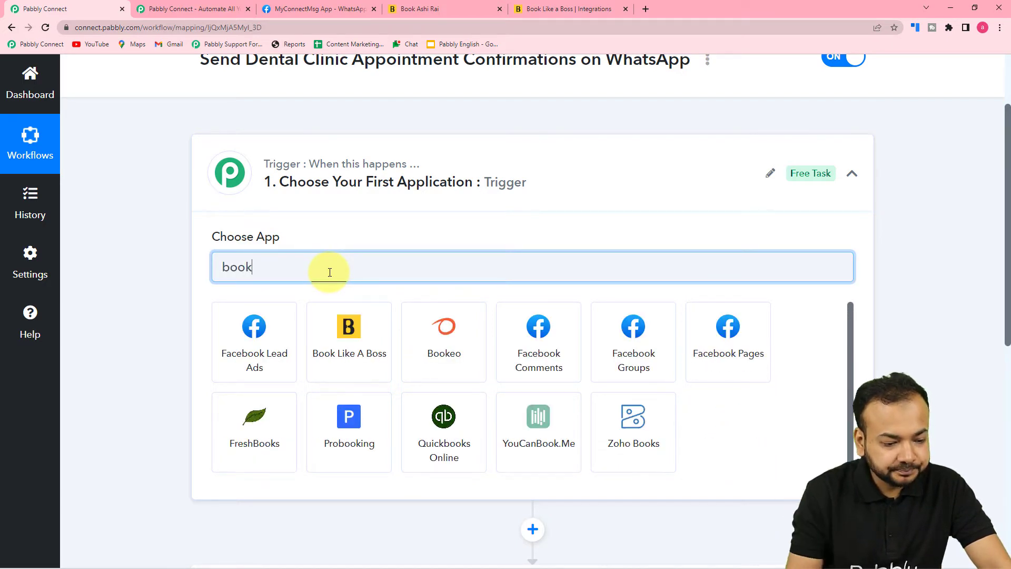
click(324, 343)
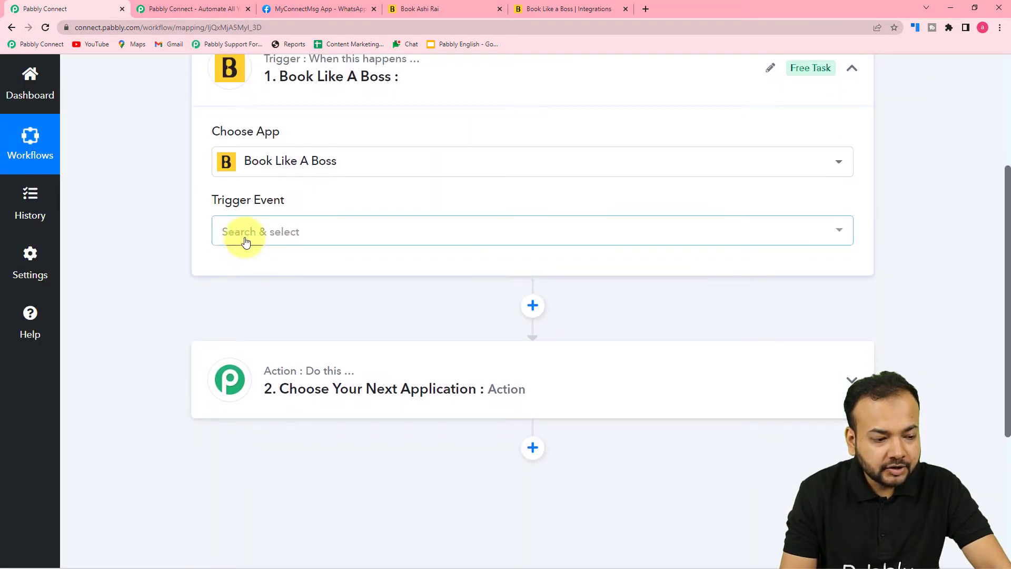
click(245, 240)
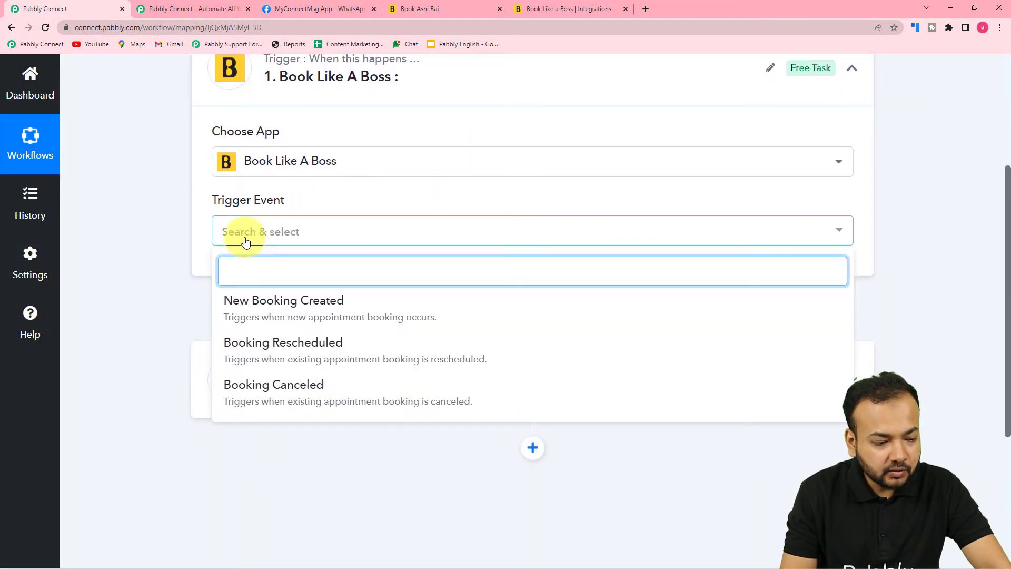
click(268, 312)
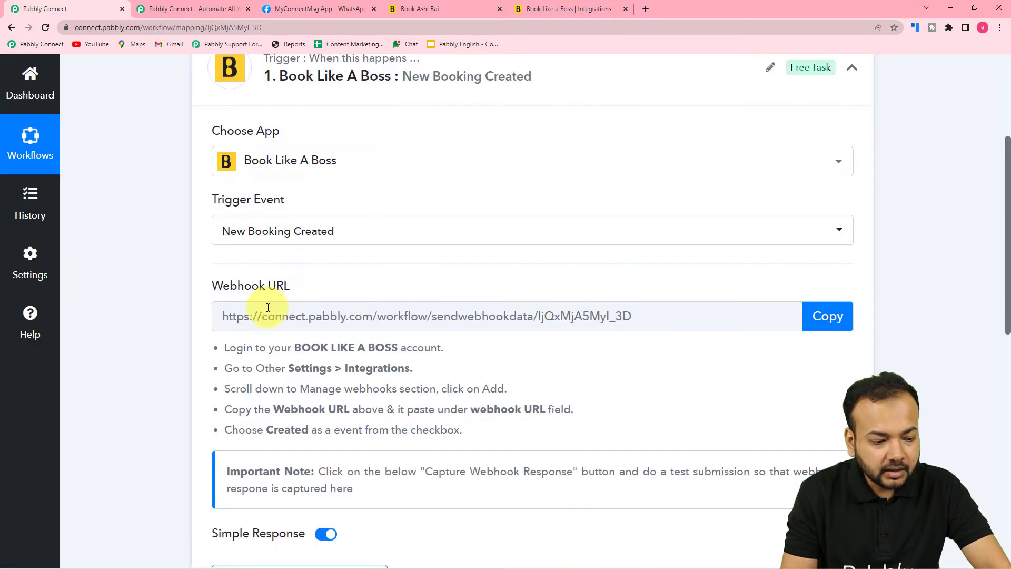
scroll(268, 308, down, 2)
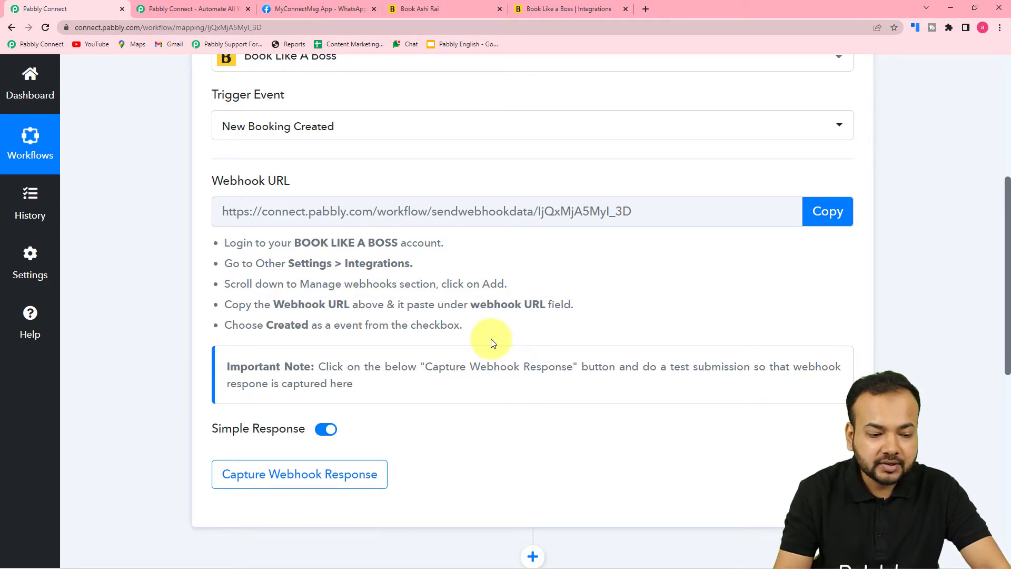
scroll(490, 343, down, 2)
scroll(462, 345, up, 1)
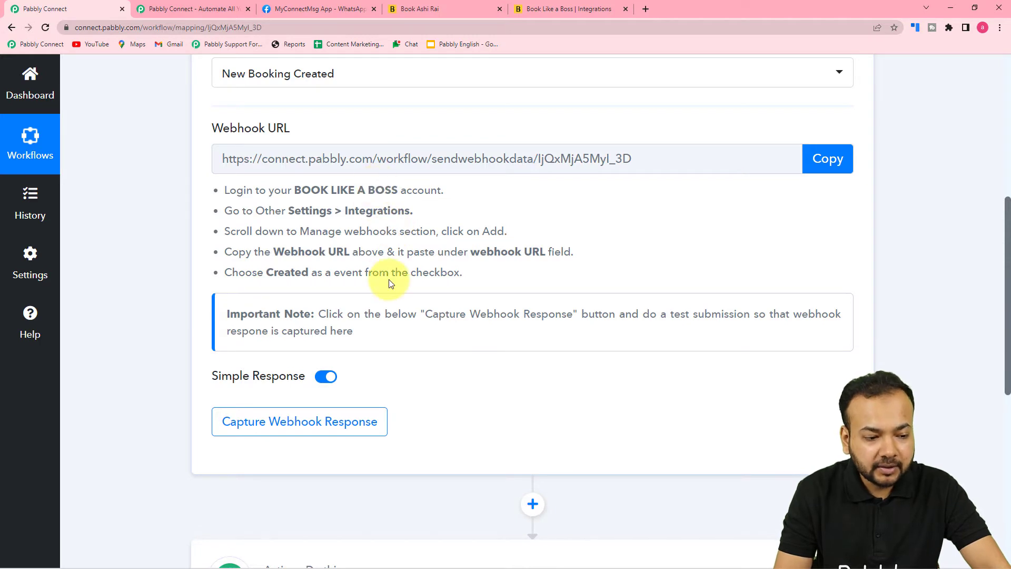
Add an empty webhook row under Manage webhooks on Book Like A Boss's Integrations page
click(548, 10)
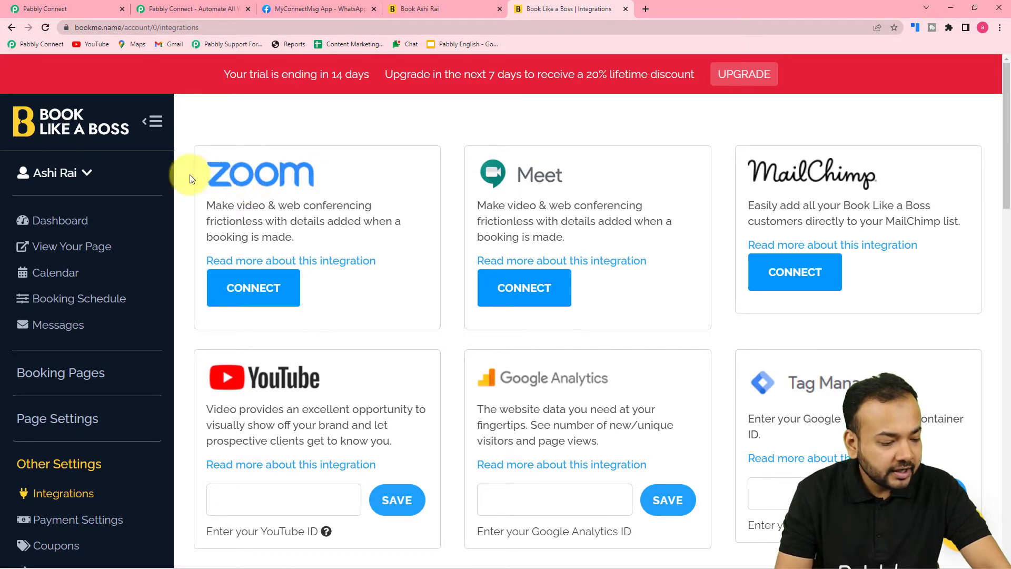
scroll(46, 254, down, 3)
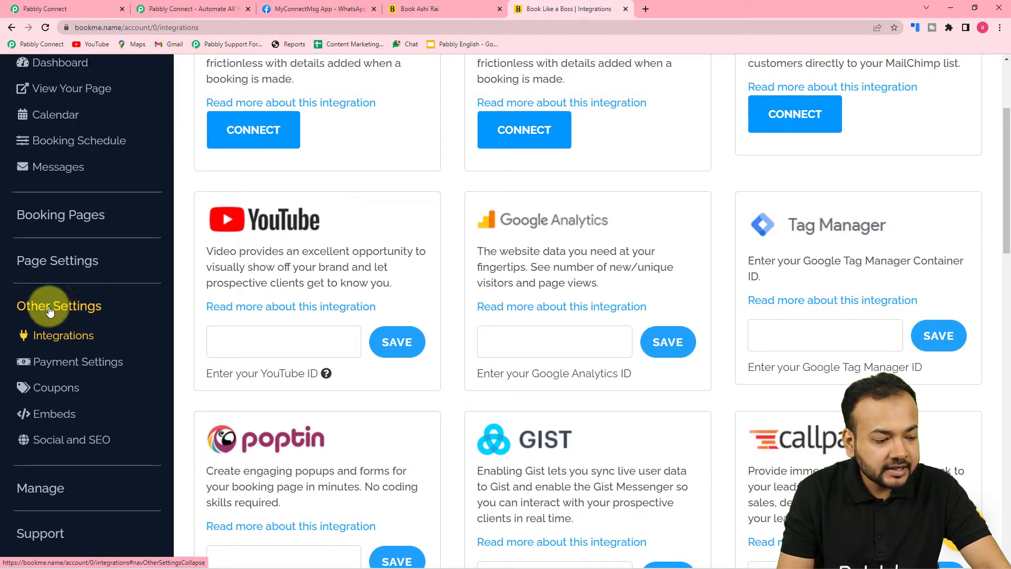
click(69, 343)
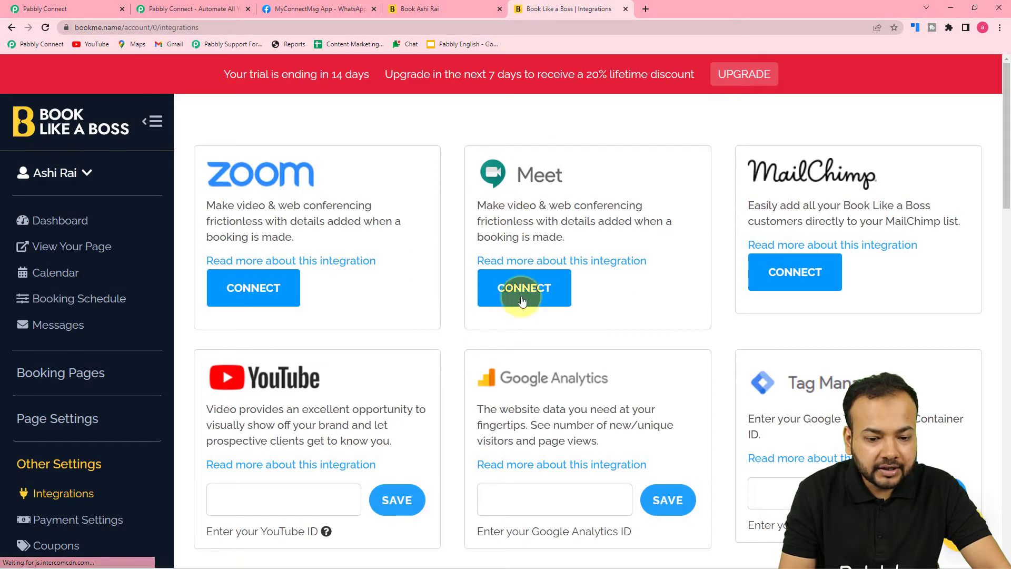
scroll(517, 323, down, 10)
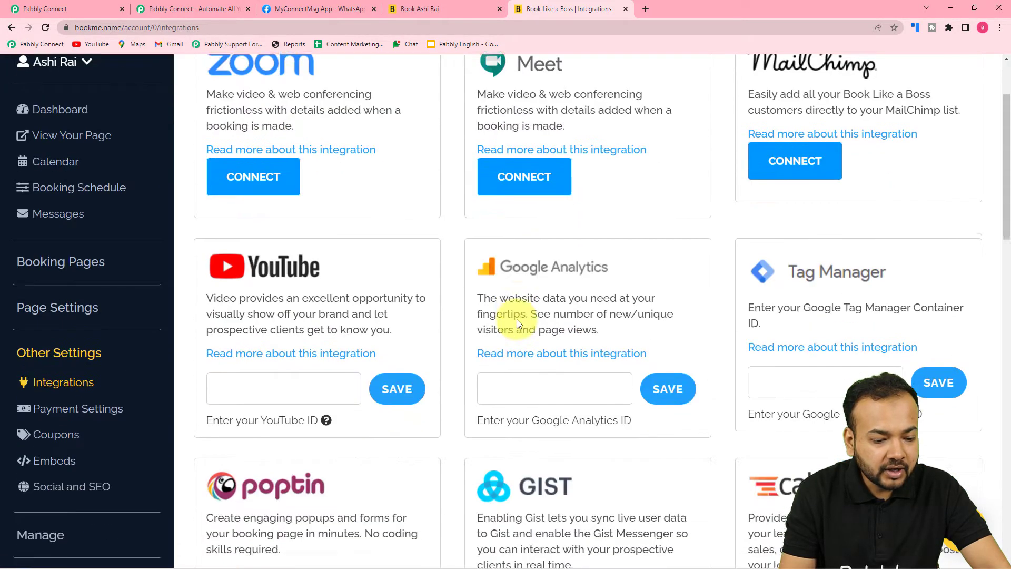
scroll(517, 319, down, 4)
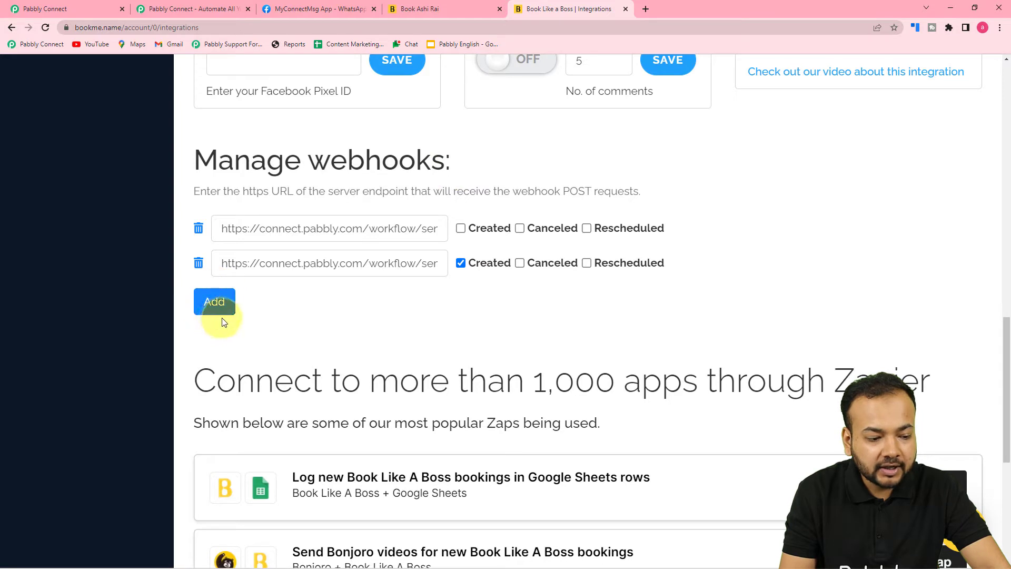
click(214, 303)
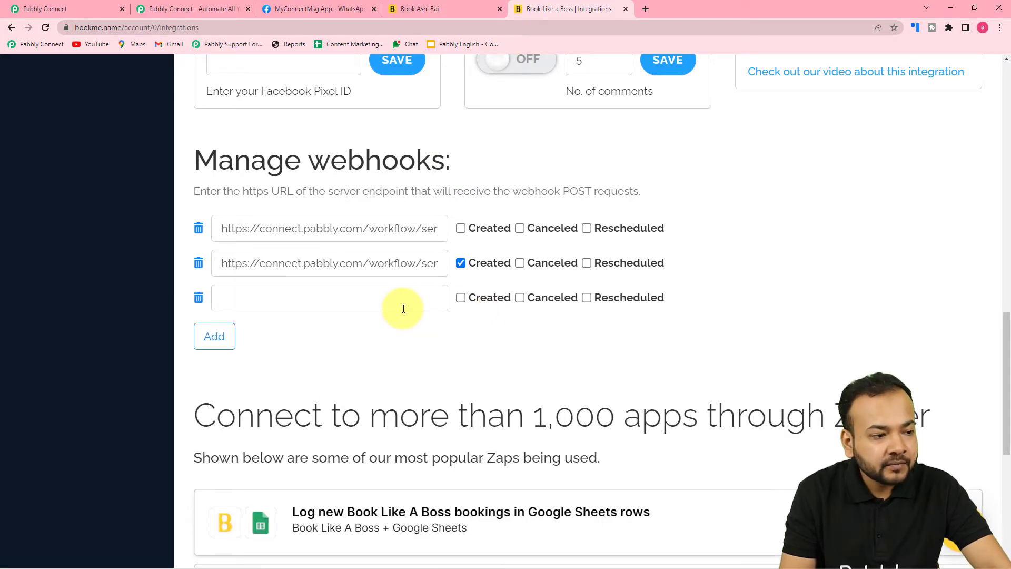
Copy the Pabbly workflow's webhook URL and paste it into a new Book Like A Boss webhook entry
click(106, 9)
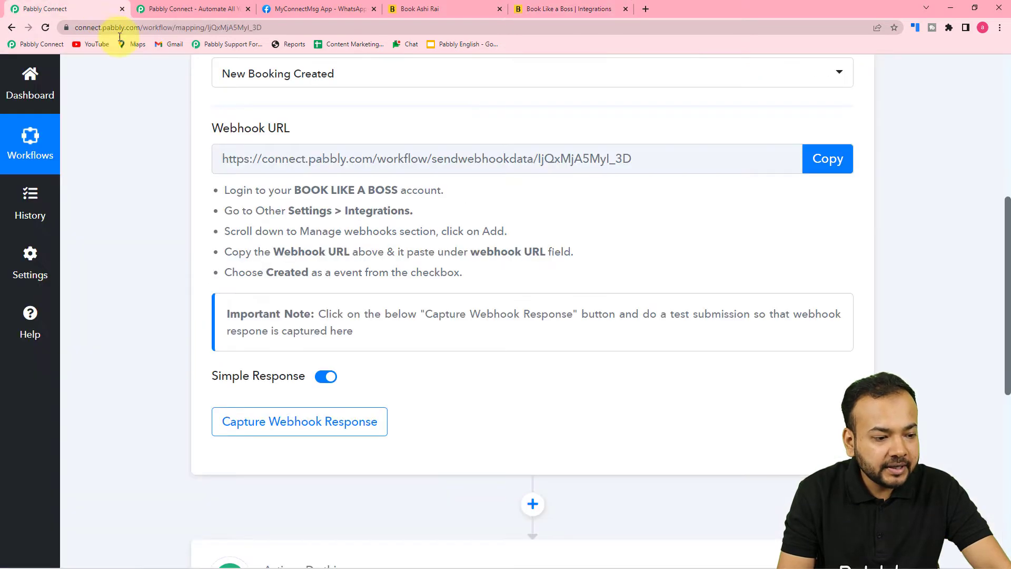
click(845, 170)
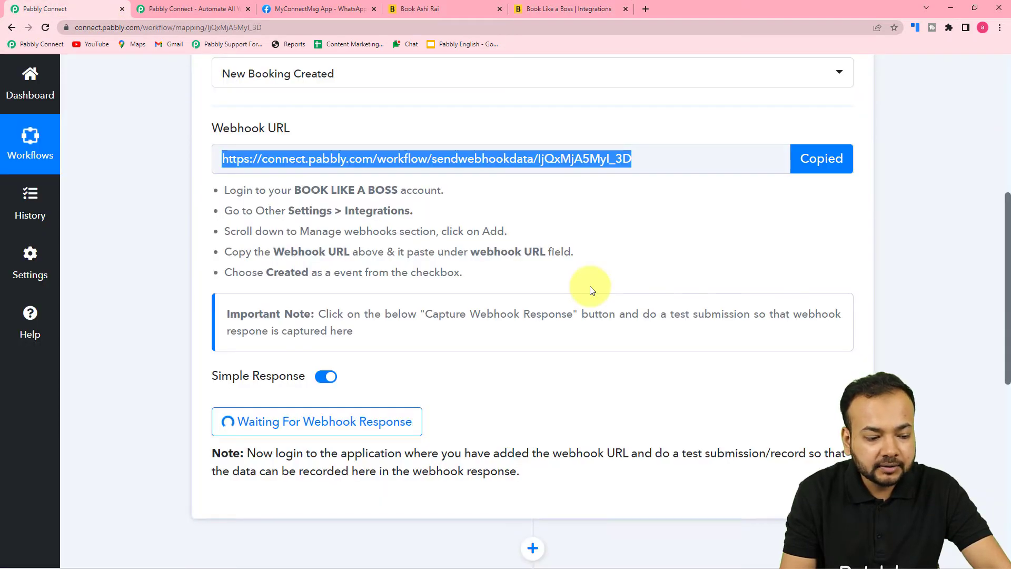
click(562, 8)
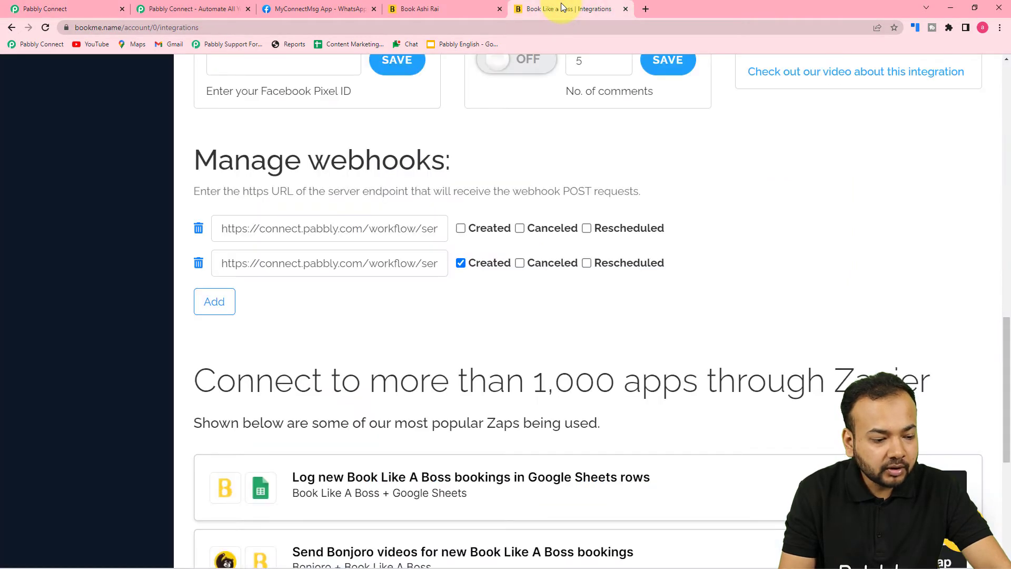
click(209, 312)
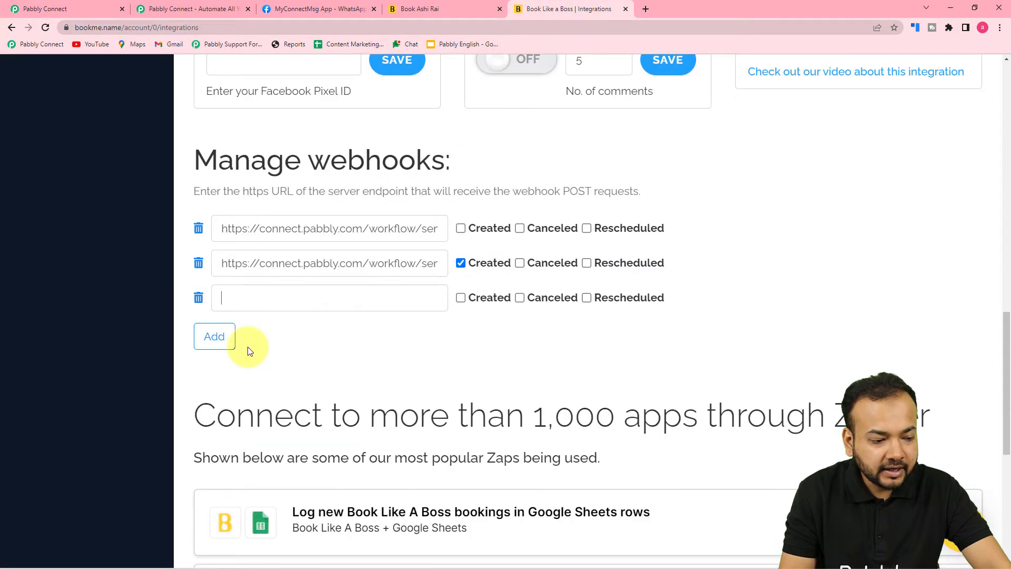
right_click(232, 302)
click(265, 397)
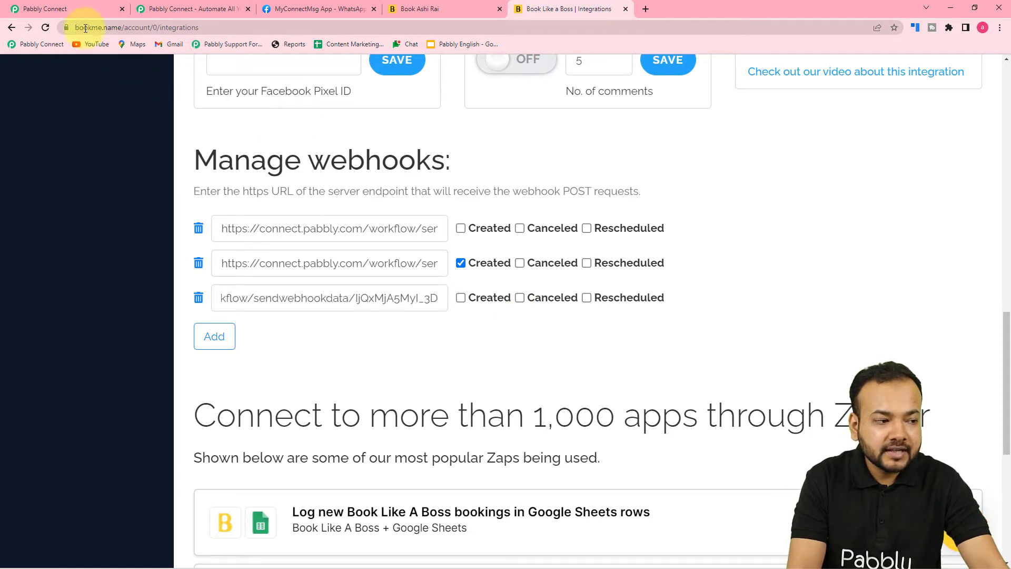
Enable the Created event for the new webhook and dismiss the Webhook updated notice
click(84, 16)
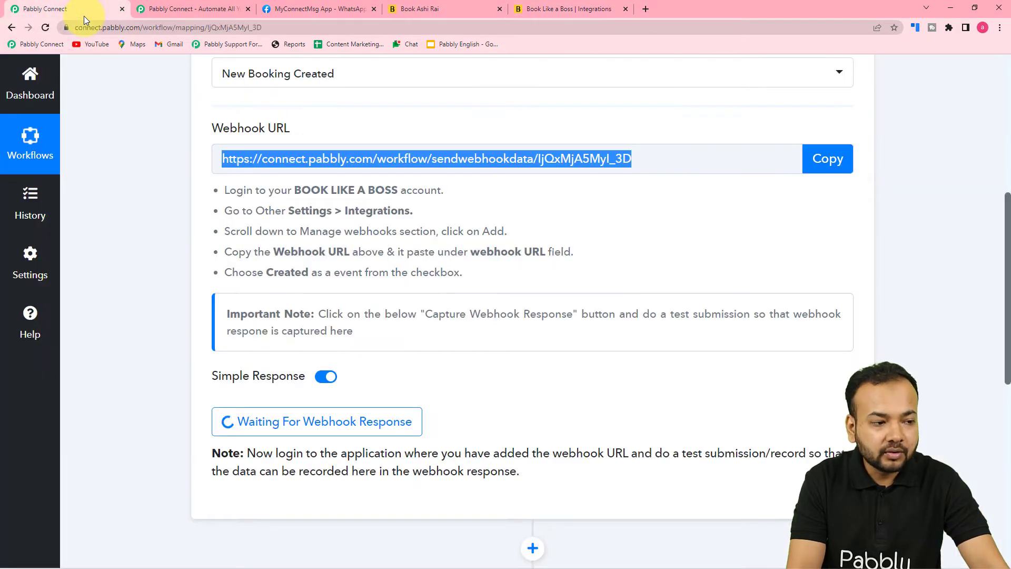
click(538, 8)
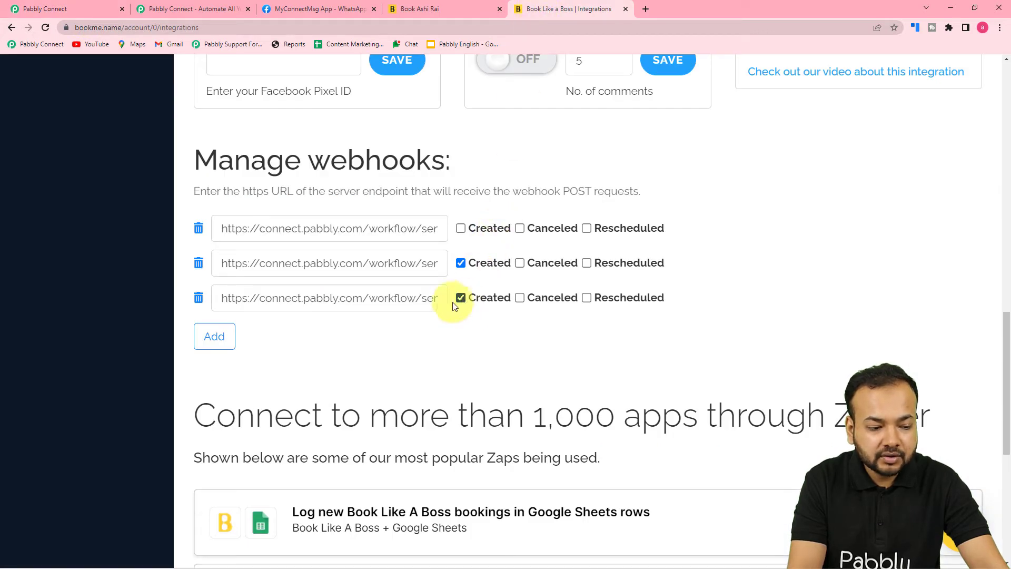
click(212, 343)
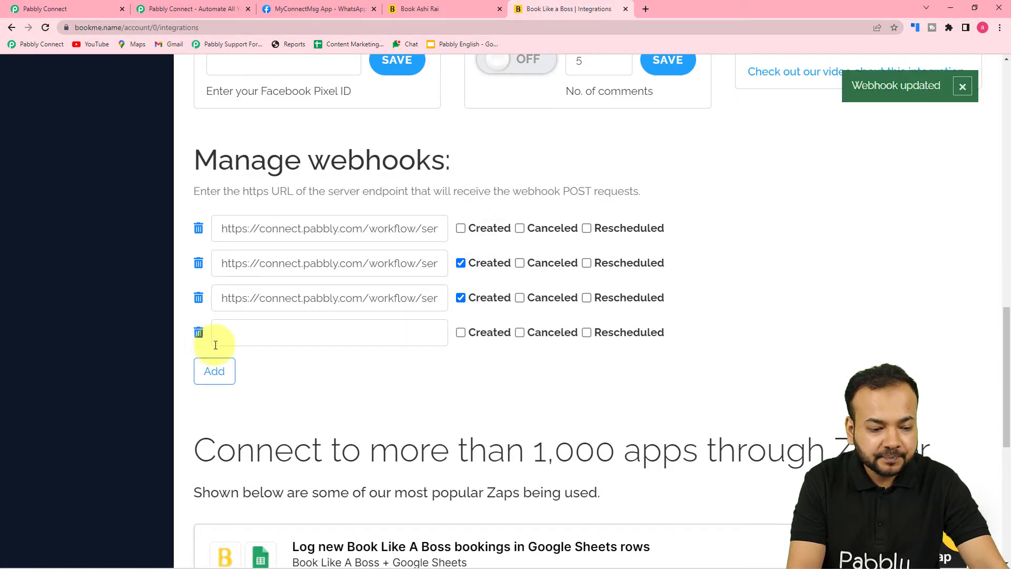
click(940, 102)
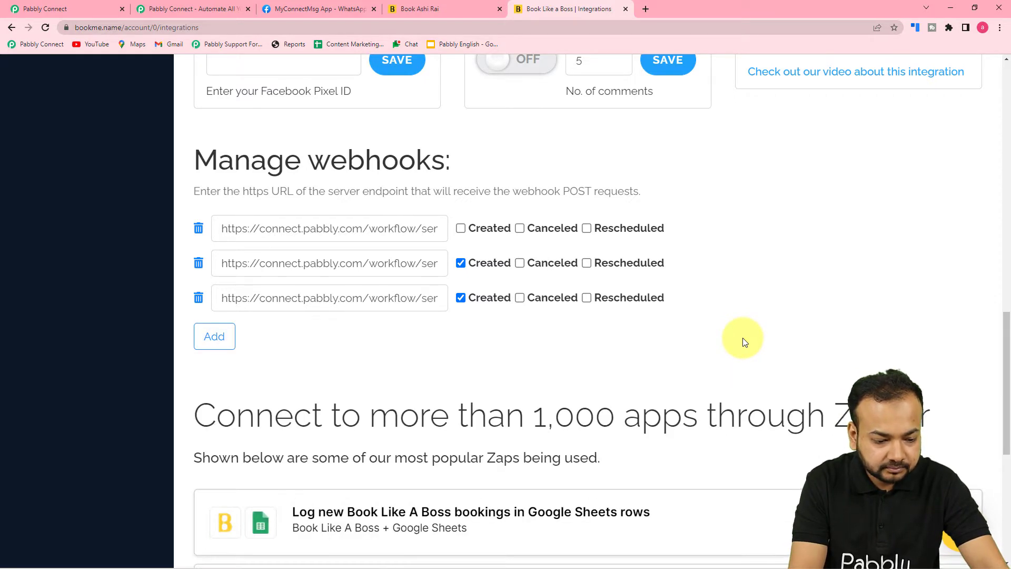
Review the Manage webhooks list, then return to the Pabbly Connect workflow
scroll(743, 341, down, 2)
scroll(744, 341, down, 3)
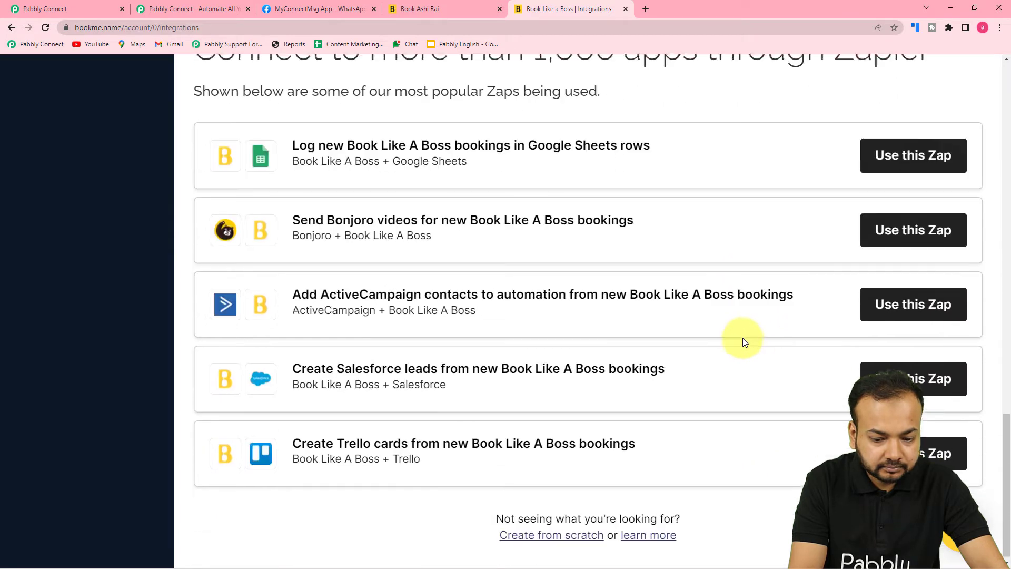
scroll(744, 341, up, 8)
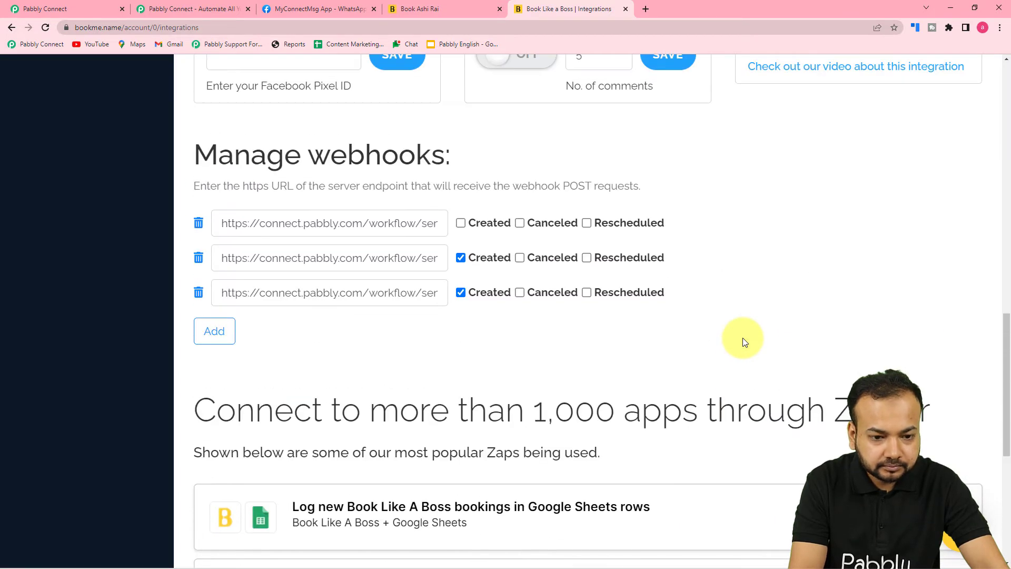
scroll(742, 337, down, 1)
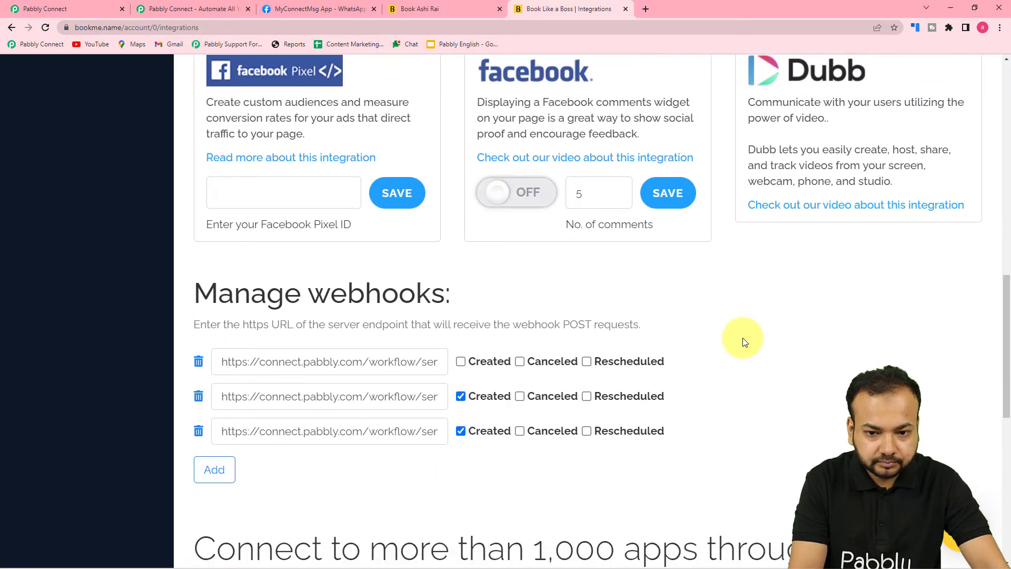
scroll(742, 337, up, 3)
scroll(745, 335, down, 8)
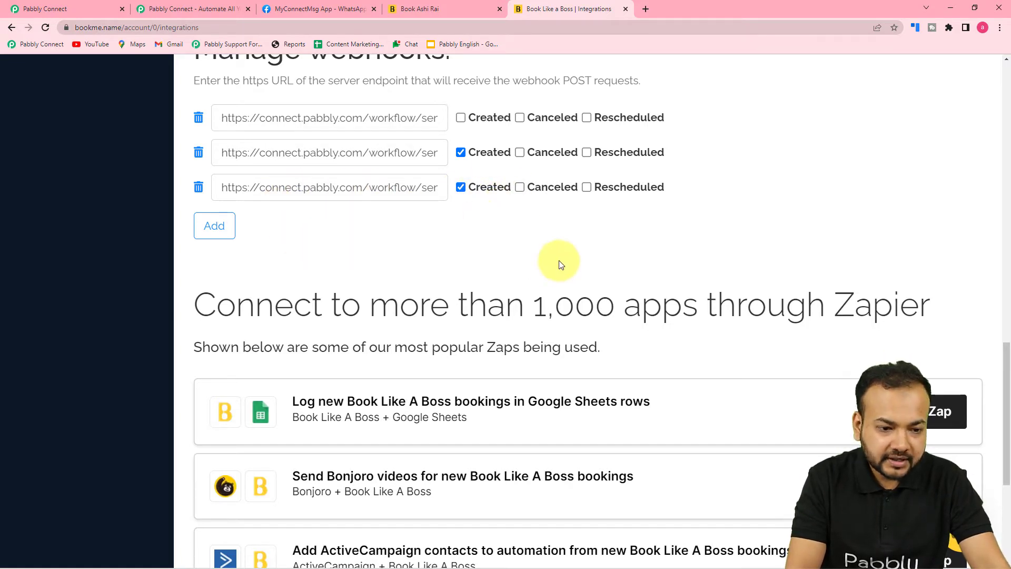
scroll(571, 259, up, 3)
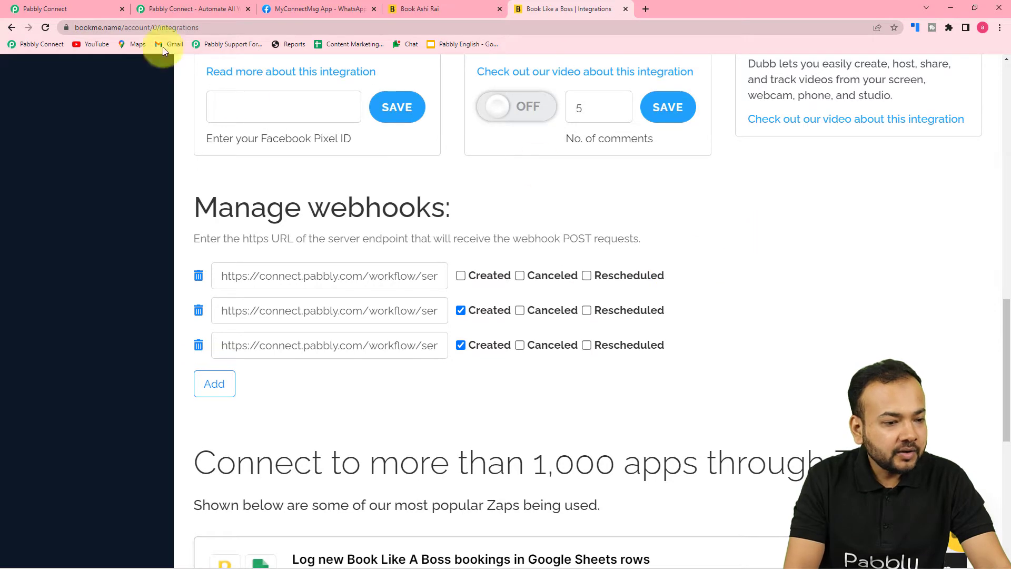
click(103, 14)
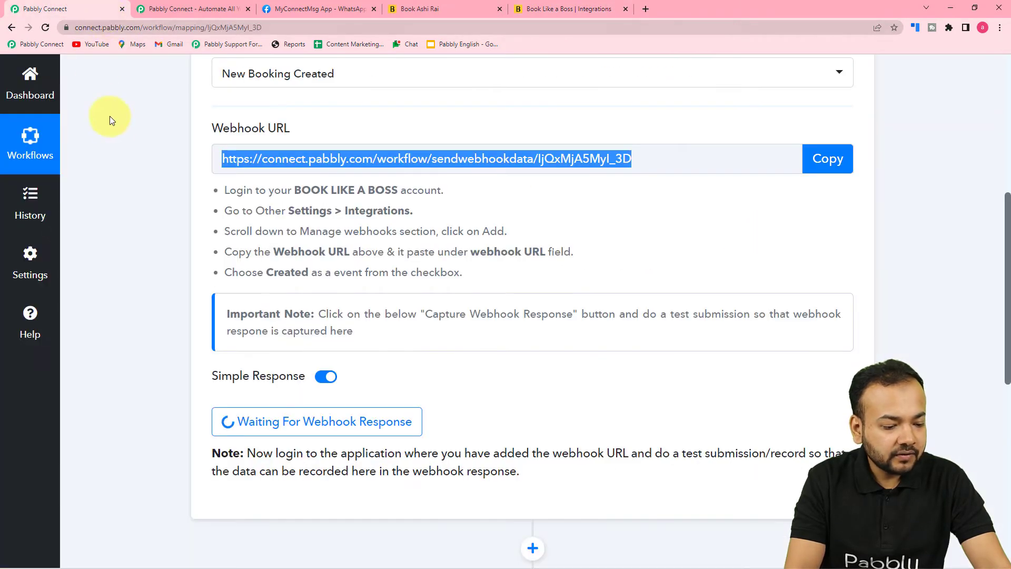
Check the trigger's Waiting For Webhook Response state, then switch to the Royal Dental Clinic booking tab
scroll(119, 130, down, 2)
scroll(236, 93, up, 2)
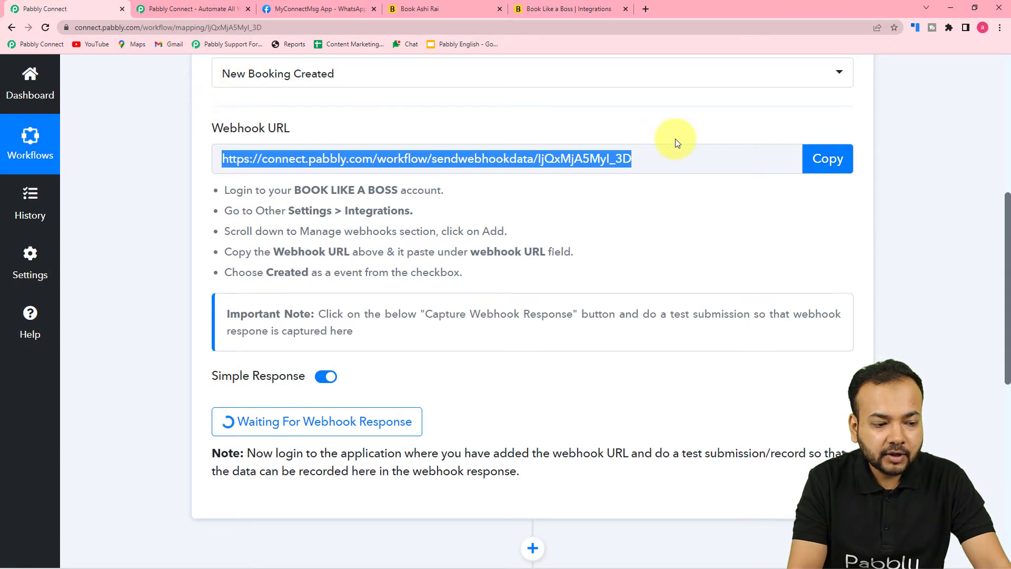
scroll(495, 234, down, 3)
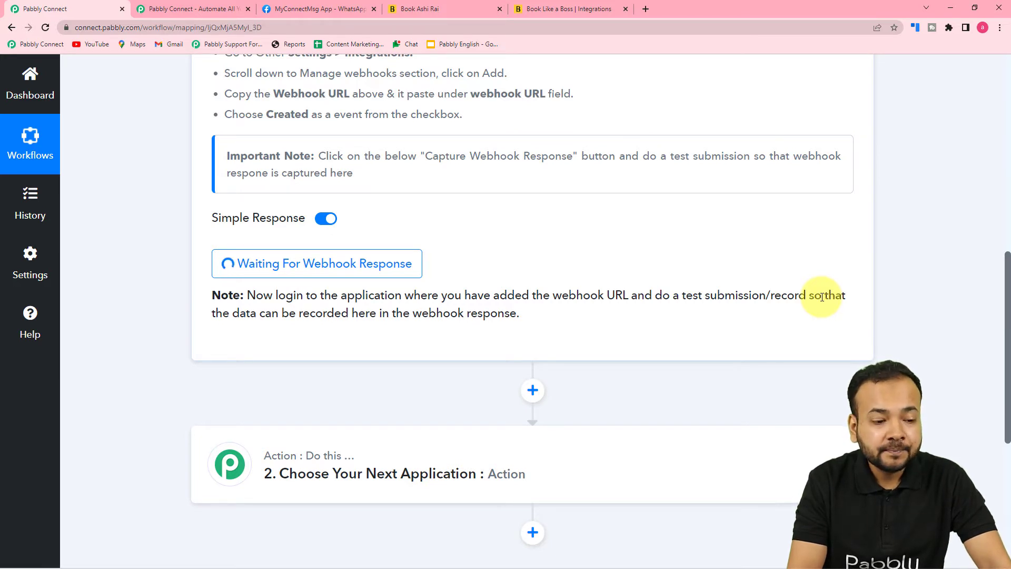
scroll(822, 297, up, 2)
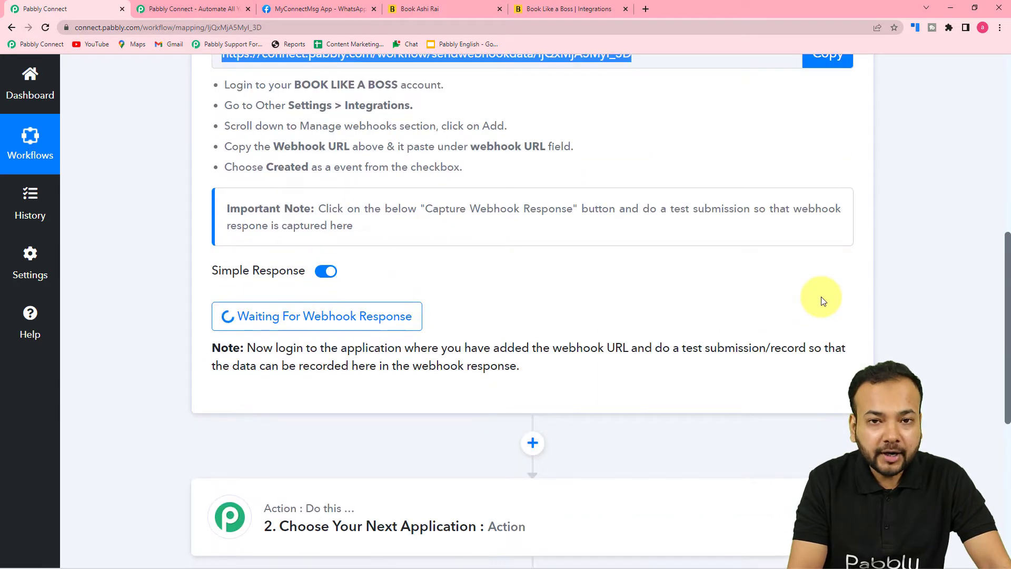
scroll(822, 298, down, 3)
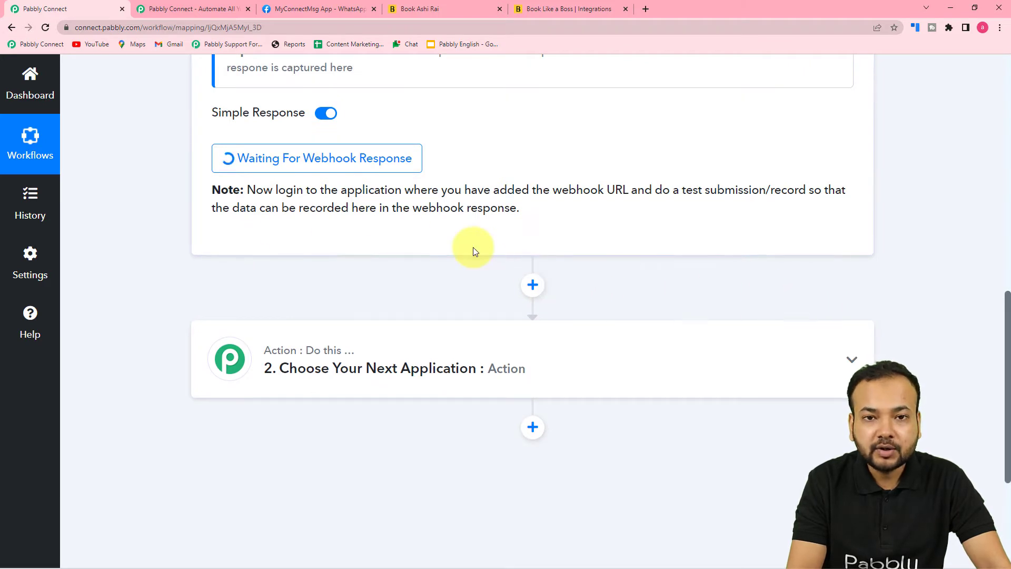
click(441, 11)
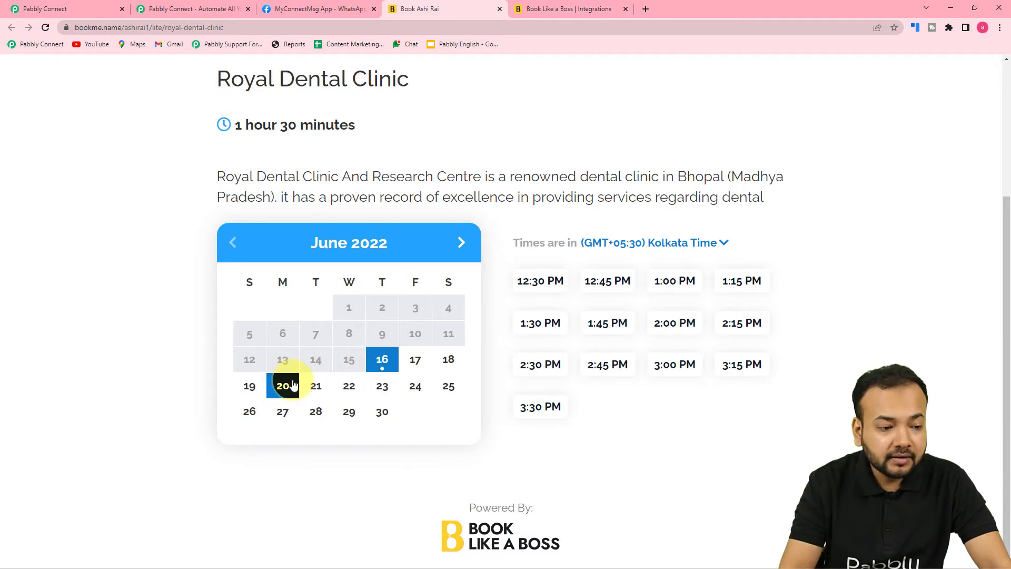
Pick June 22 at 10:30 AM and fill in the customer's full name, e-mail and mobile number
click(352, 394)
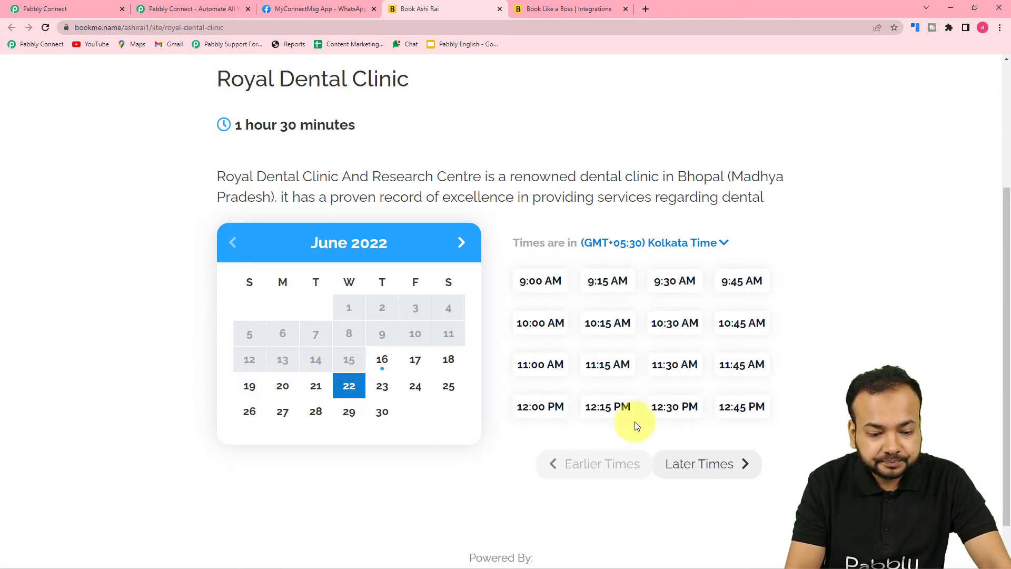
click(674, 323)
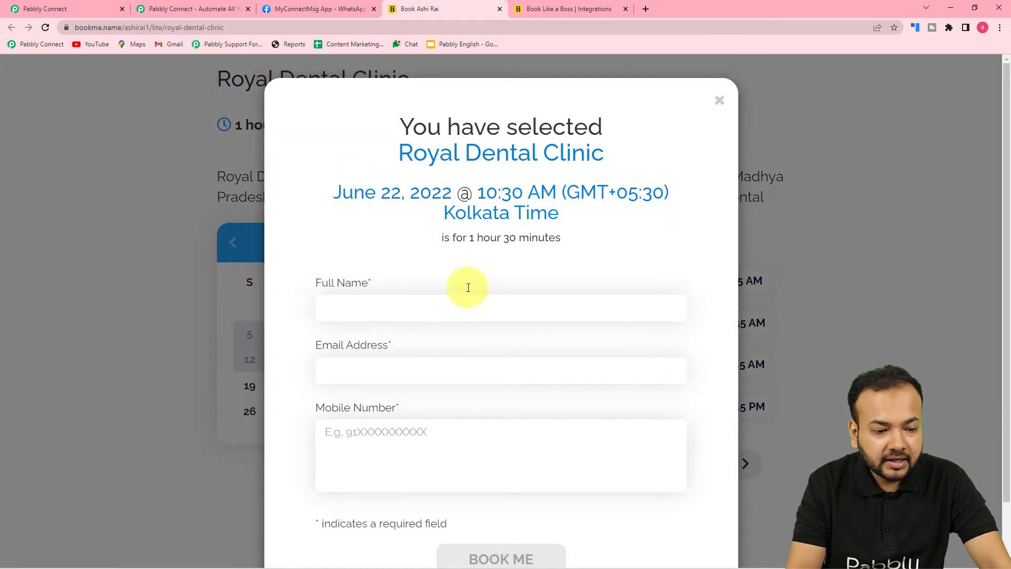
click(460, 310)
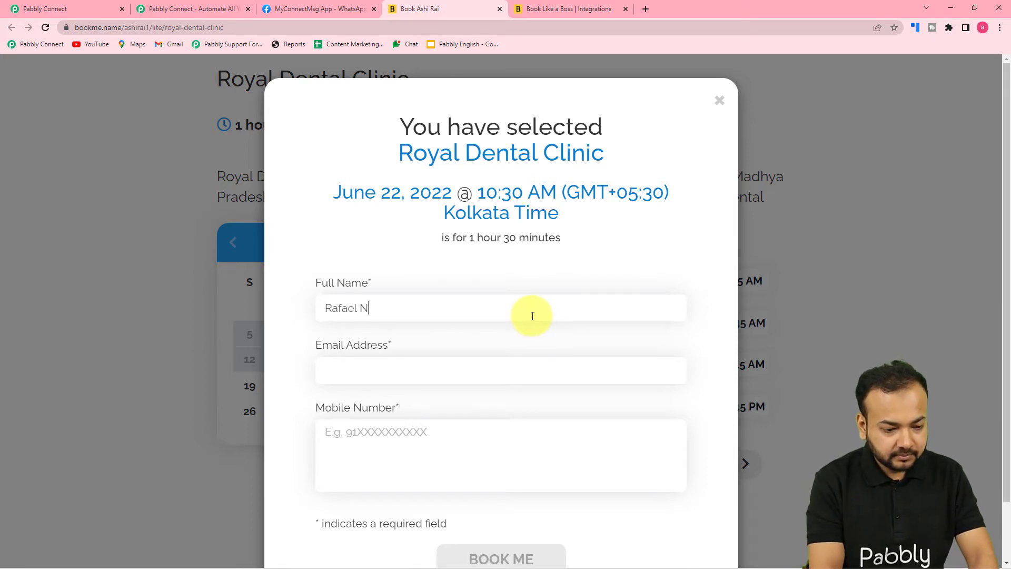
text(Nadal)
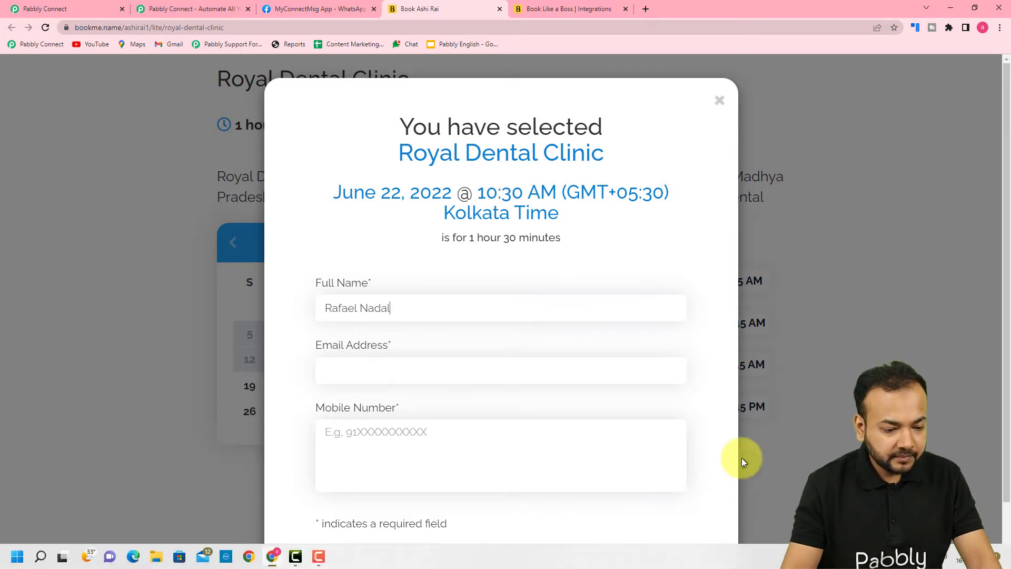
click(386, 369)
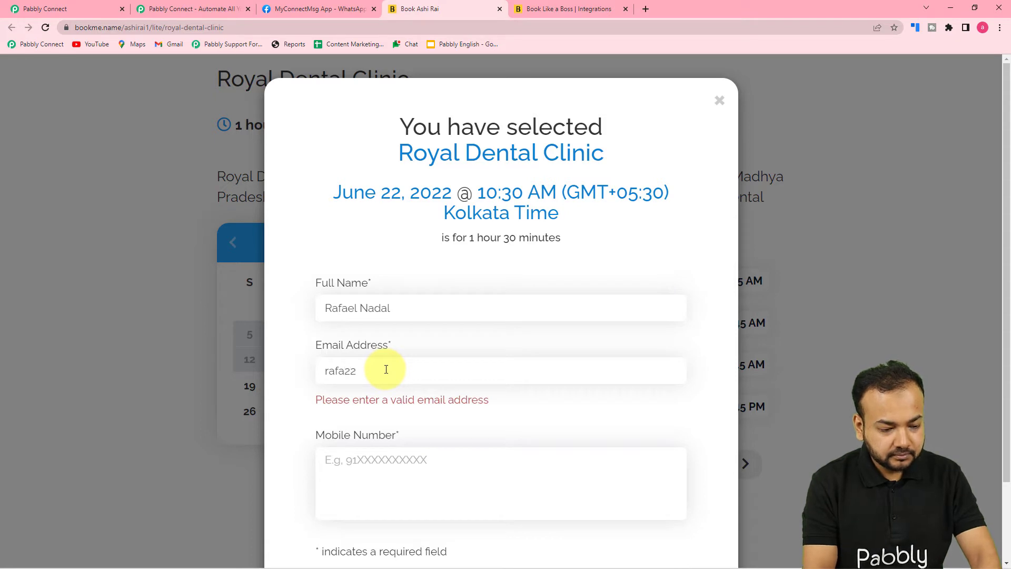
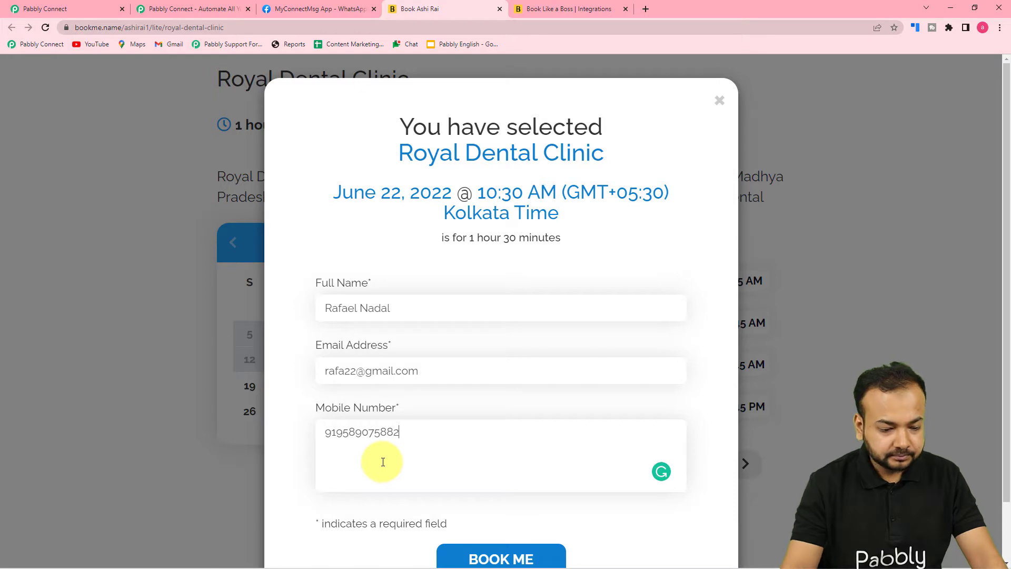
Submit the booking with BOOK ME, dismiss the confirmation, and return to Pabbly Connect
scroll(390, 517, down, 2)
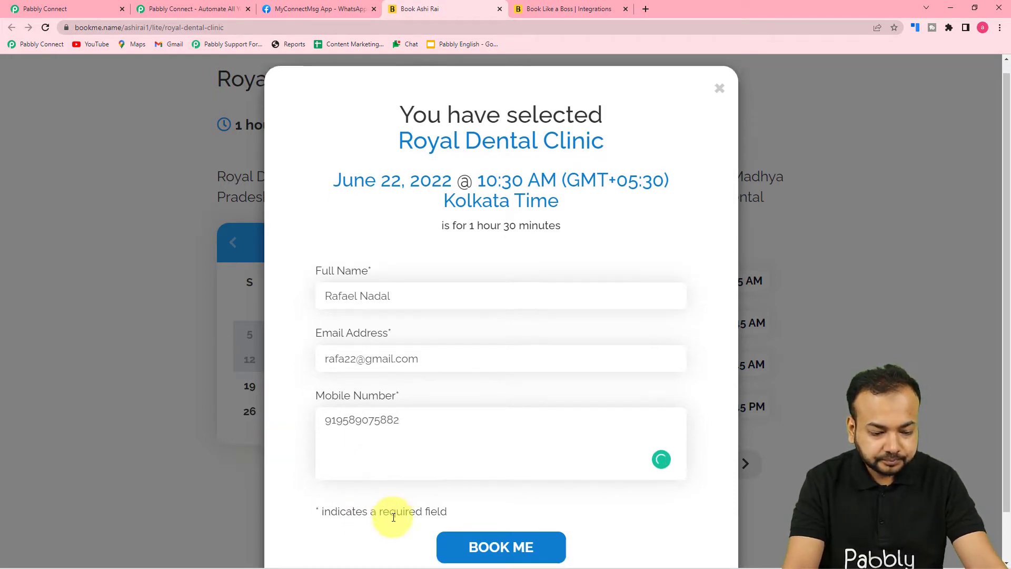
click(468, 500)
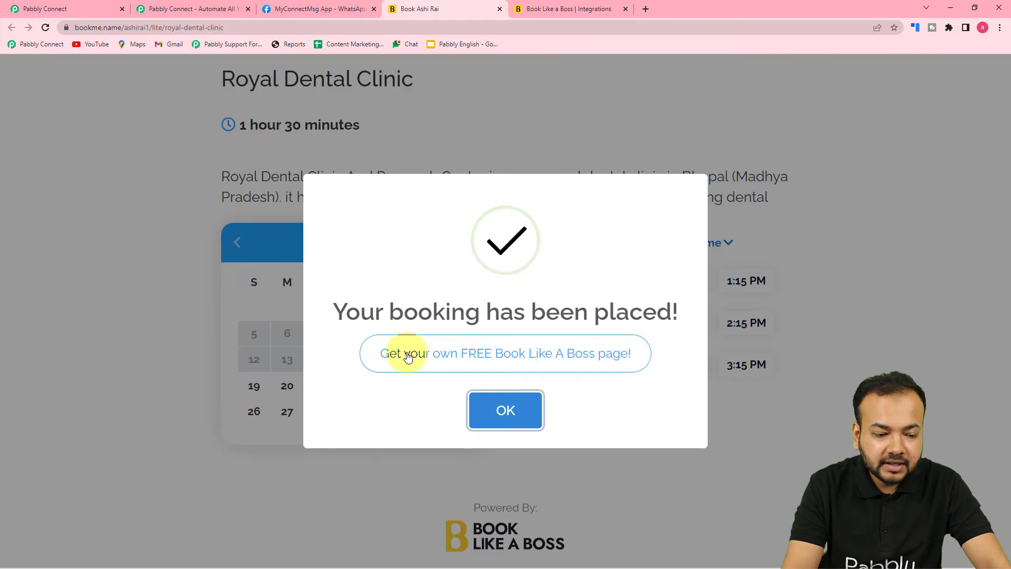
click(482, 426)
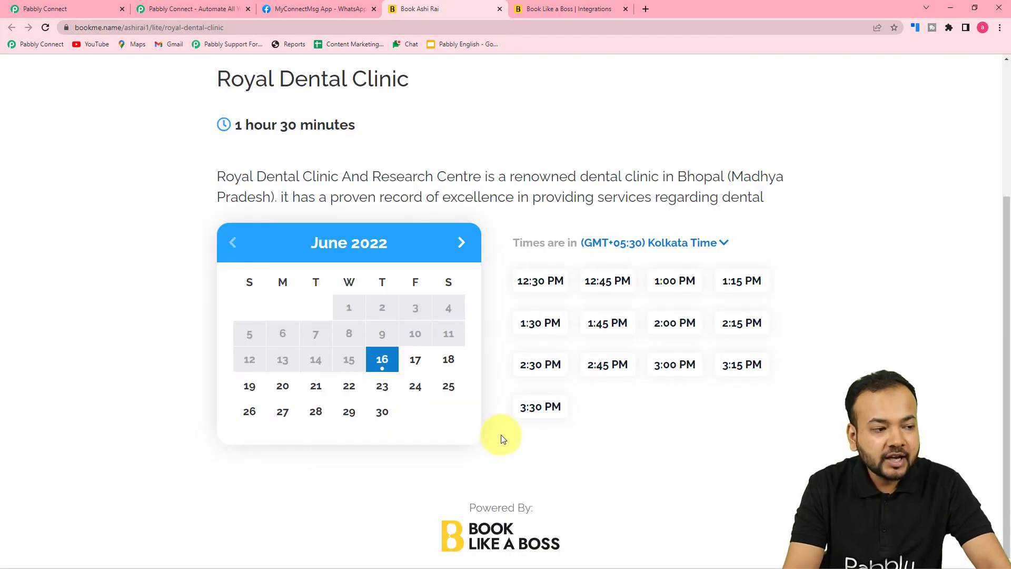
click(44, 9)
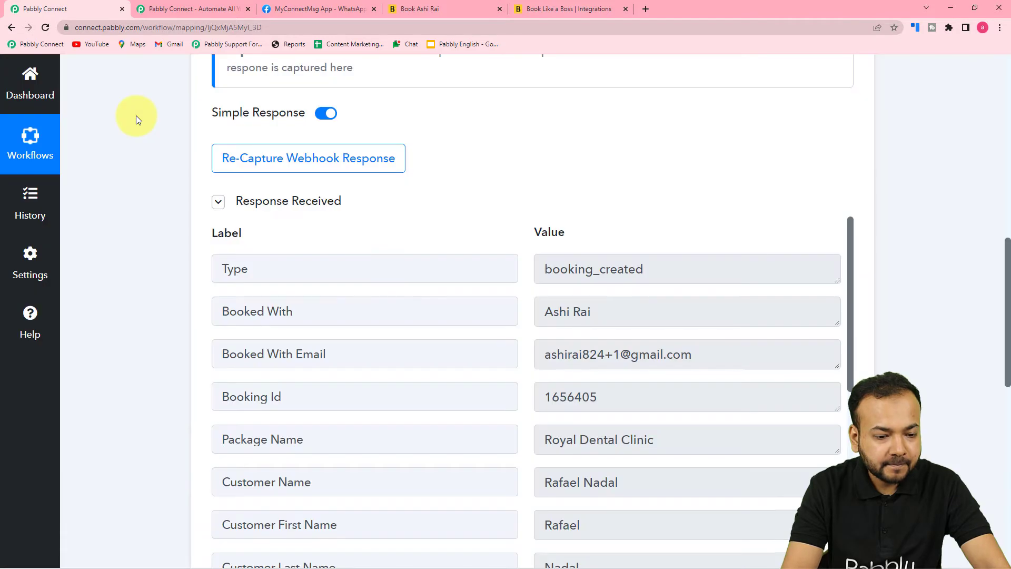
scroll(136, 121, down, 2)
scroll(136, 126, down, 2)
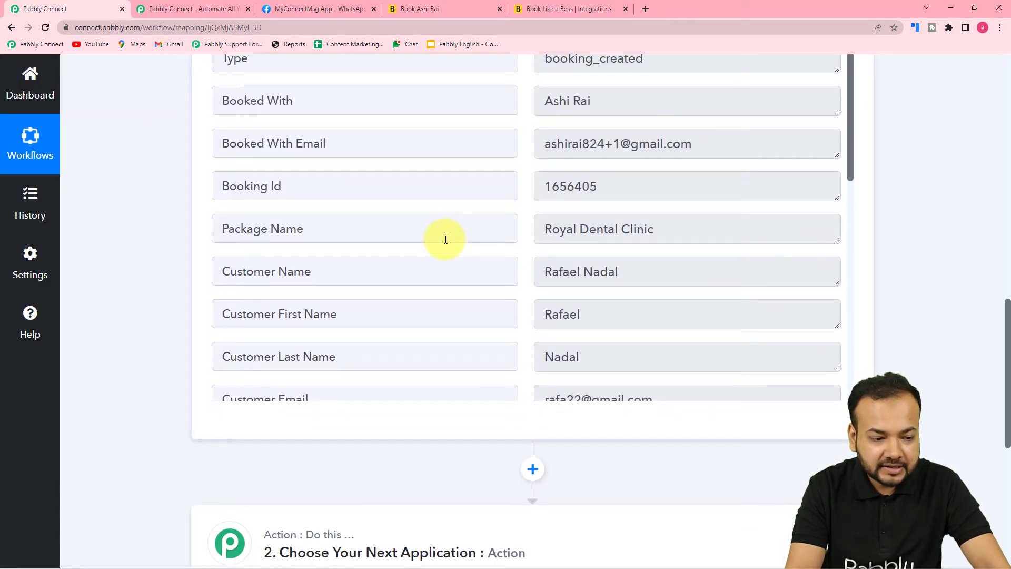
scroll(315, 228, down, 1)
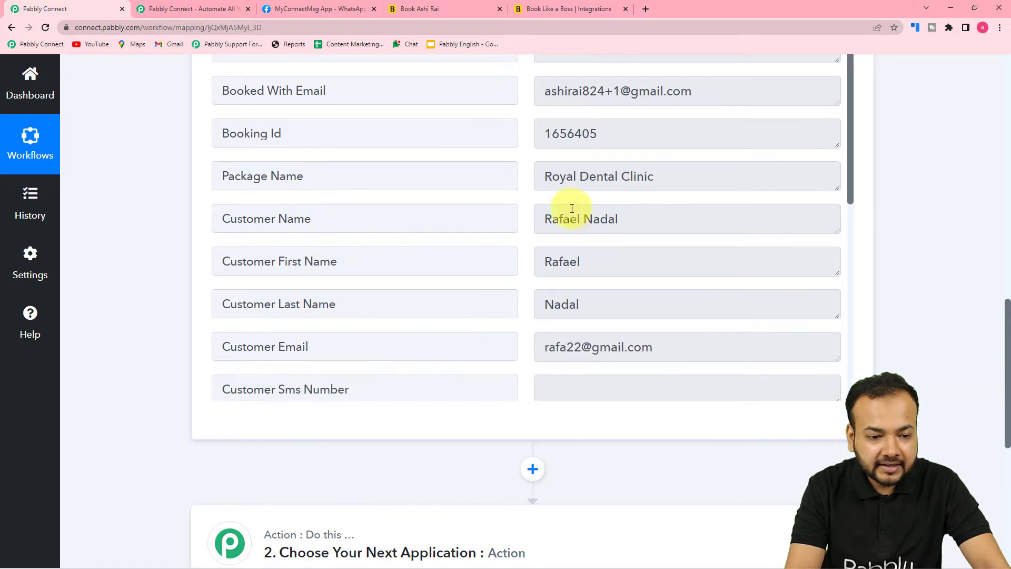
scroll(446, 217, up, 2)
scroll(265, 194, up, 3)
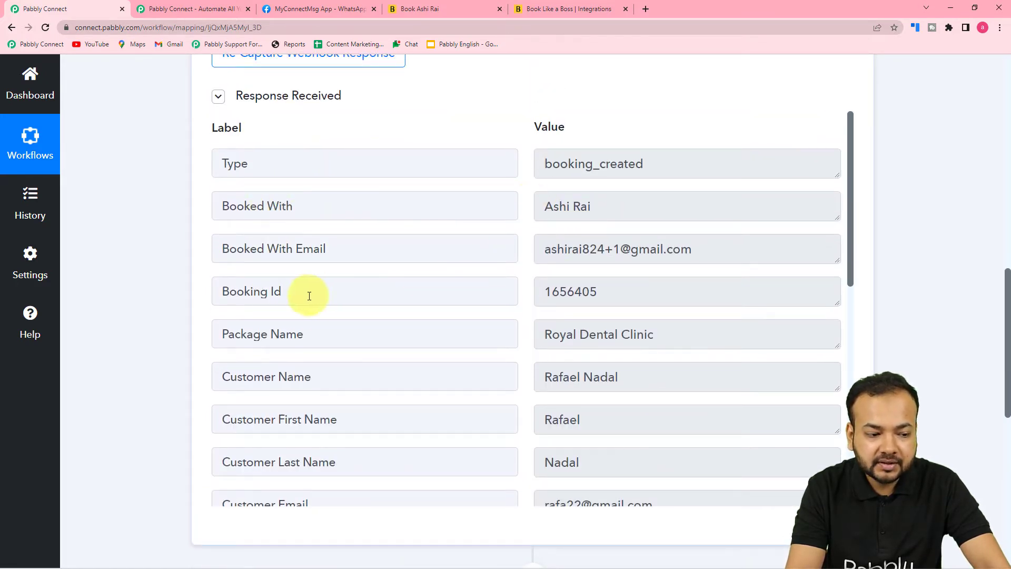
scroll(394, 291, down, 2)
scroll(394, 291, down, 2)
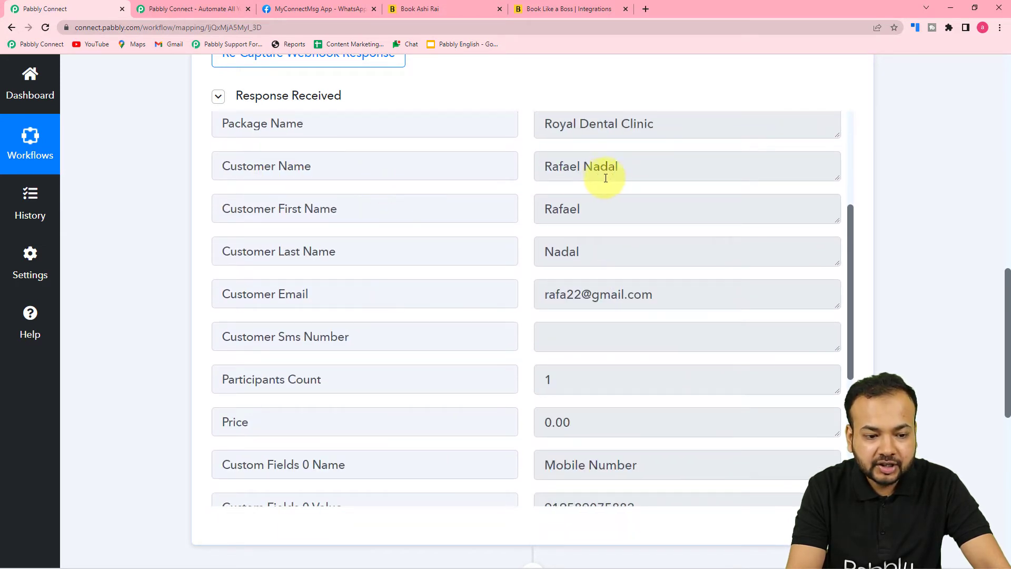
scroll(279, 266, down, 1)
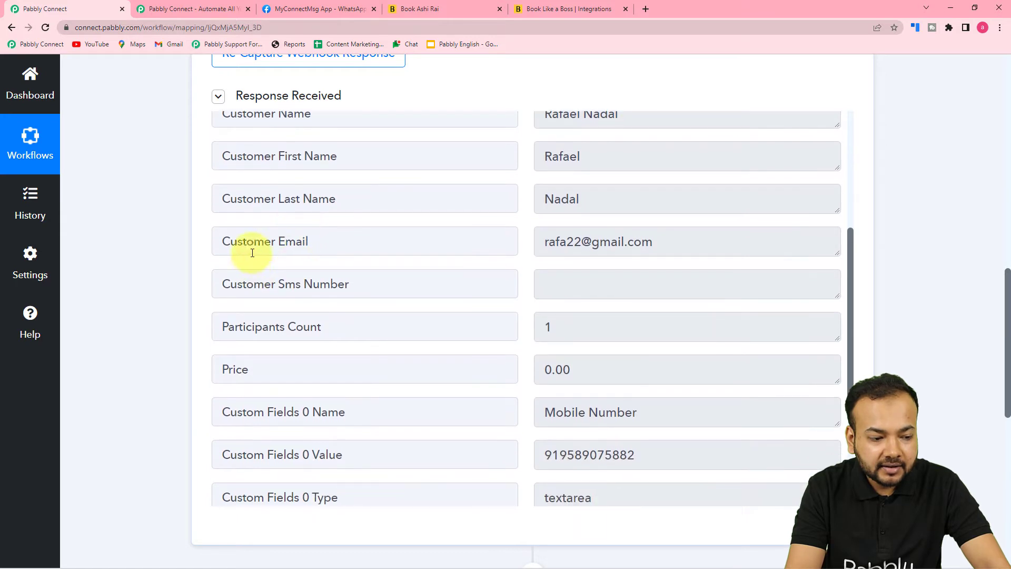
scroll(403, 311, down, 3)
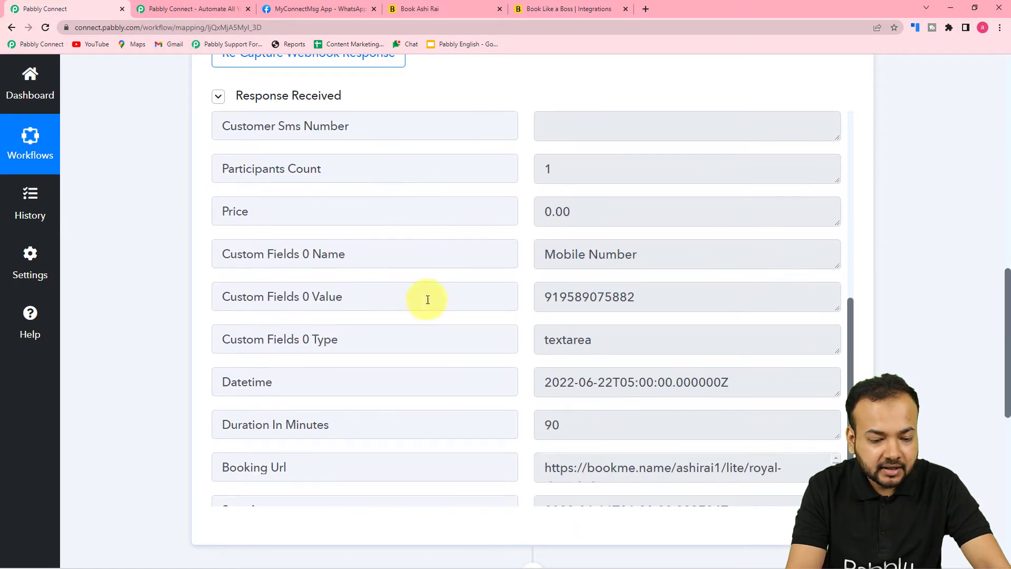
scroll(316, 329, down, 2)
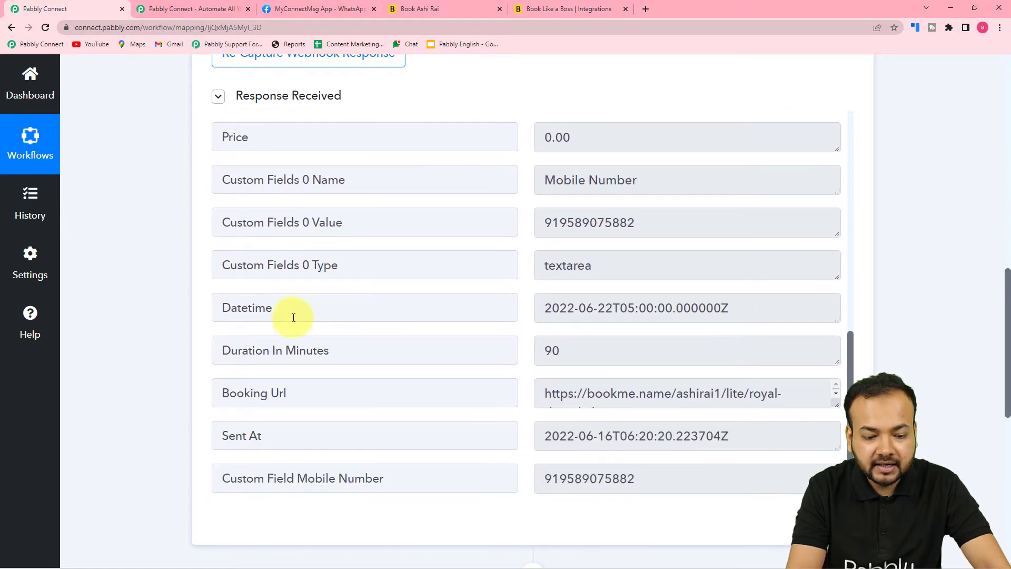
scroll(159, 326, down, 5)
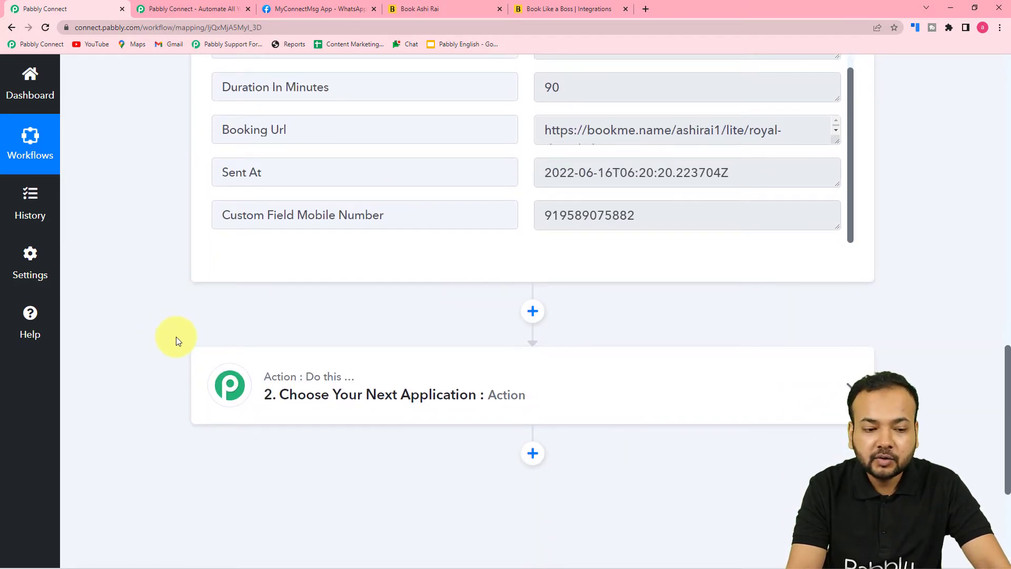
scroll(177, 340, up, 2)
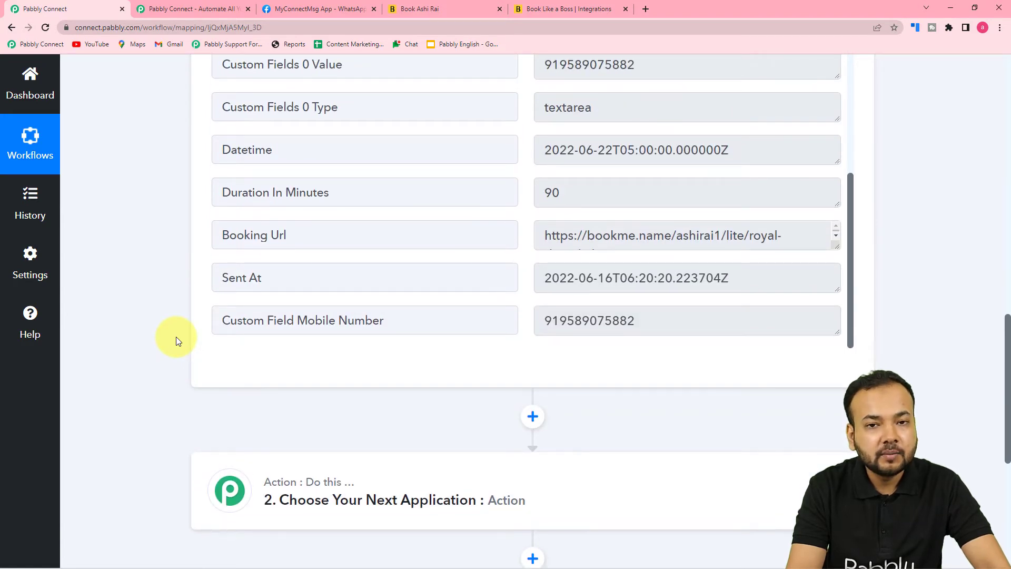
scroll(177, 340, down, 2)
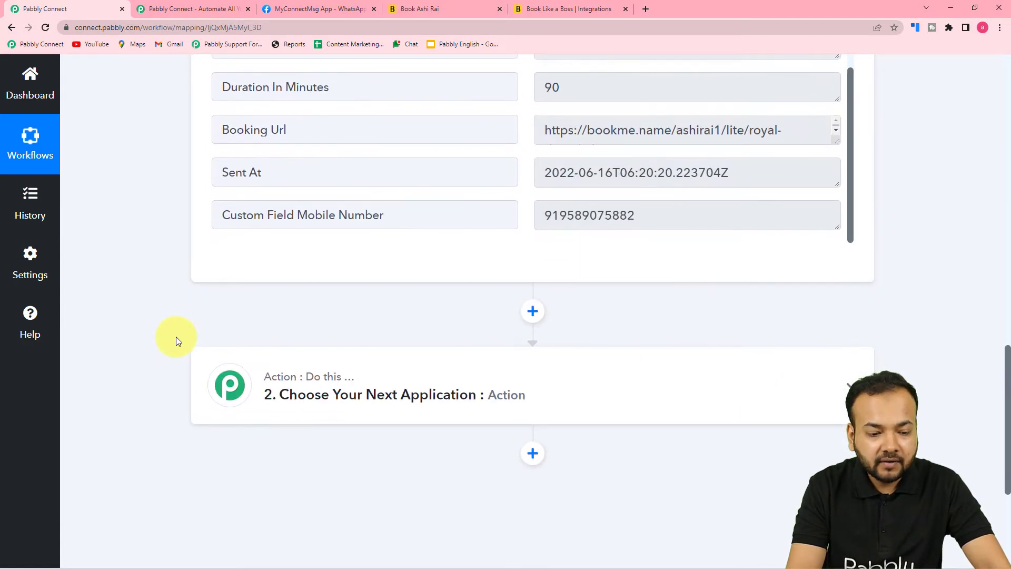
scroll(176, 340, down, 1)
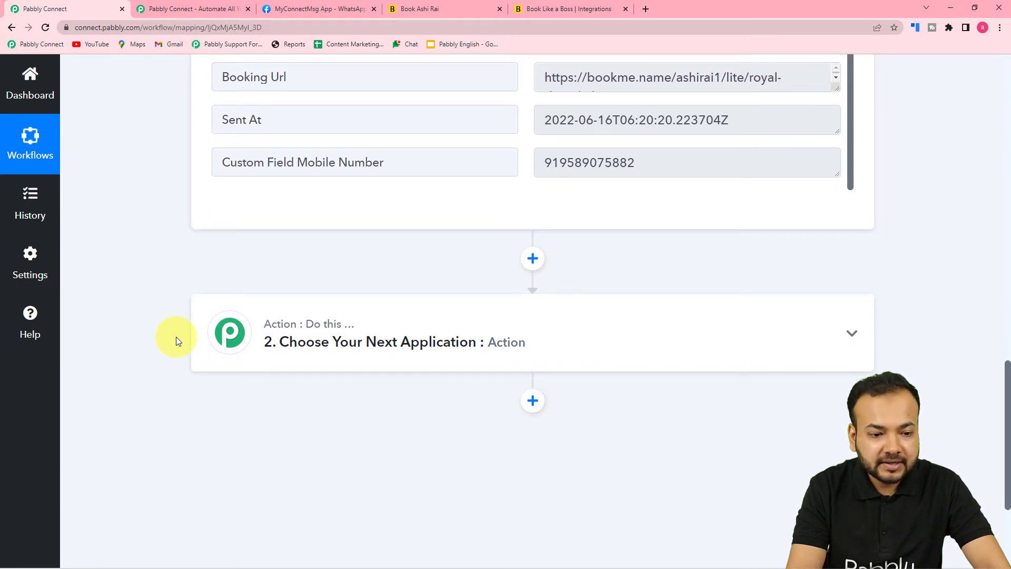
scroll(176, 340, up, 3)
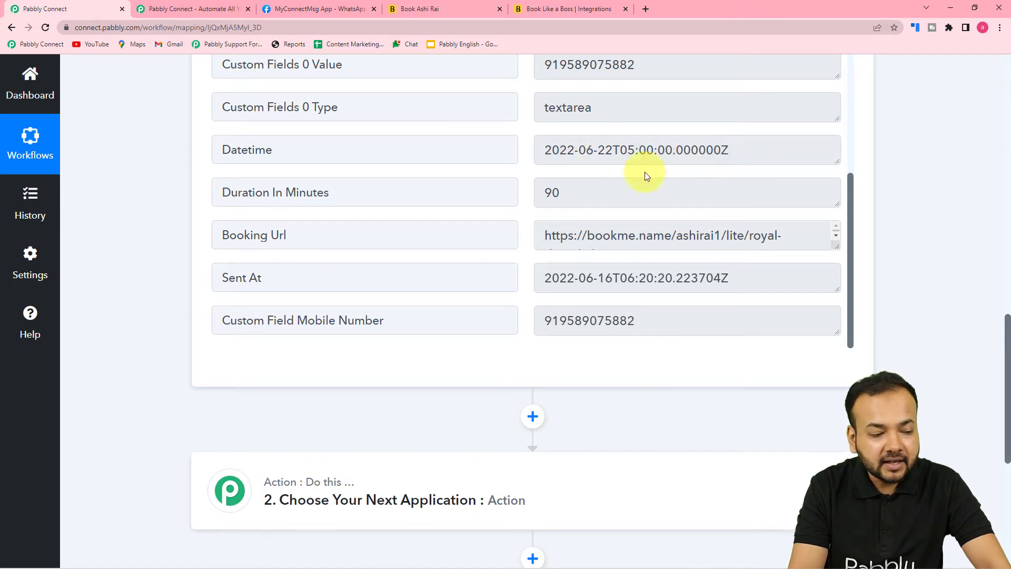
Set the second step to Date/Time Formatter with Format Date with Time Zone, and connect it
scroll(217, 223, down, 6)
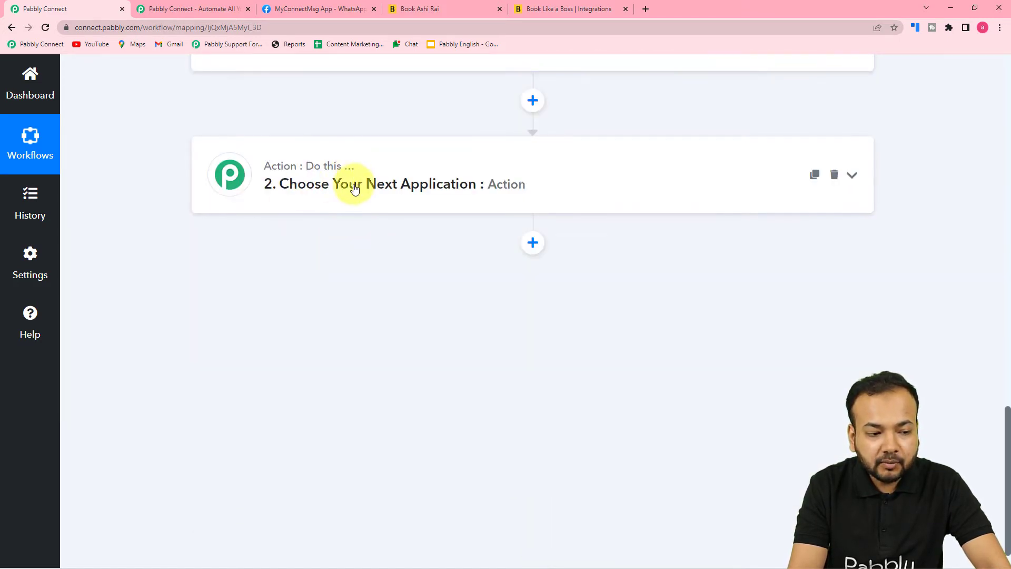
click(337, 188)
scroll(352, 190, down, 1)
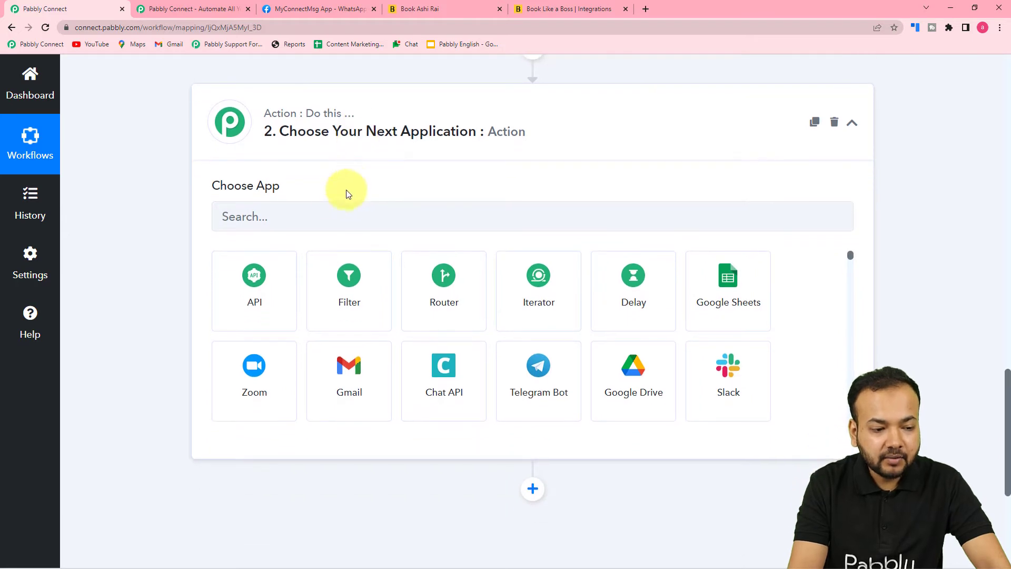
click(329, 215)
text(date)
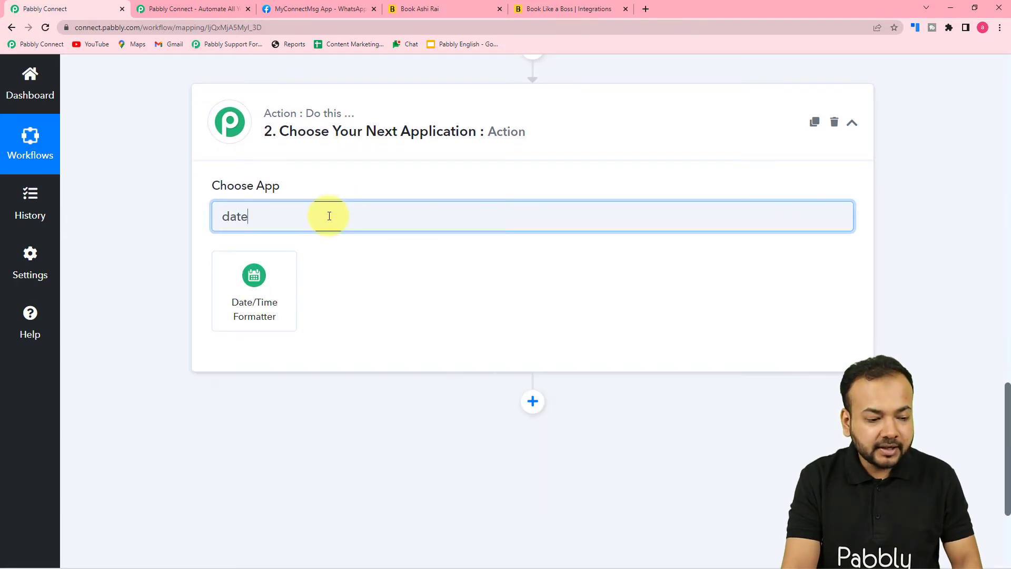
click(270, 291)
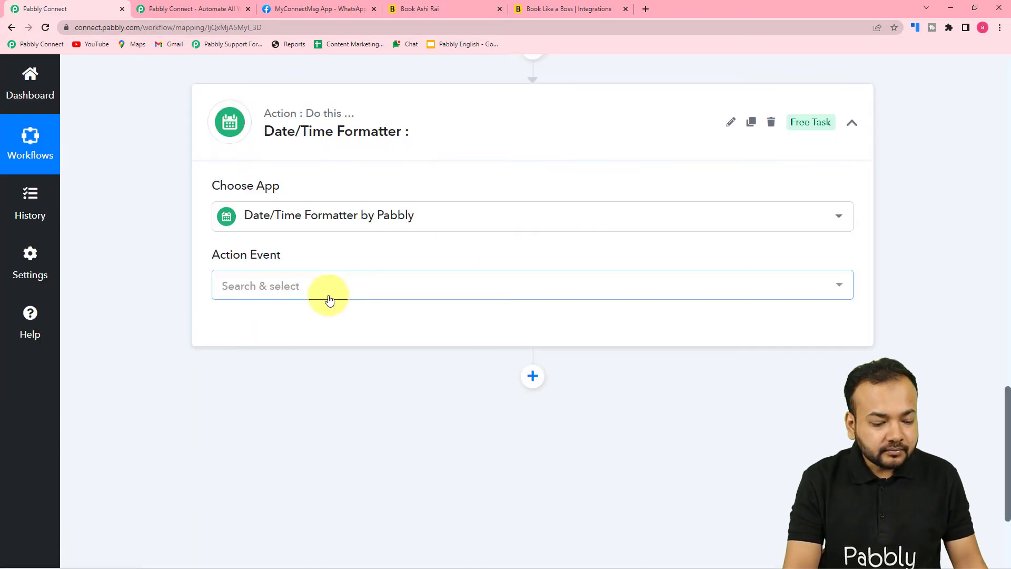
click(329, 300)
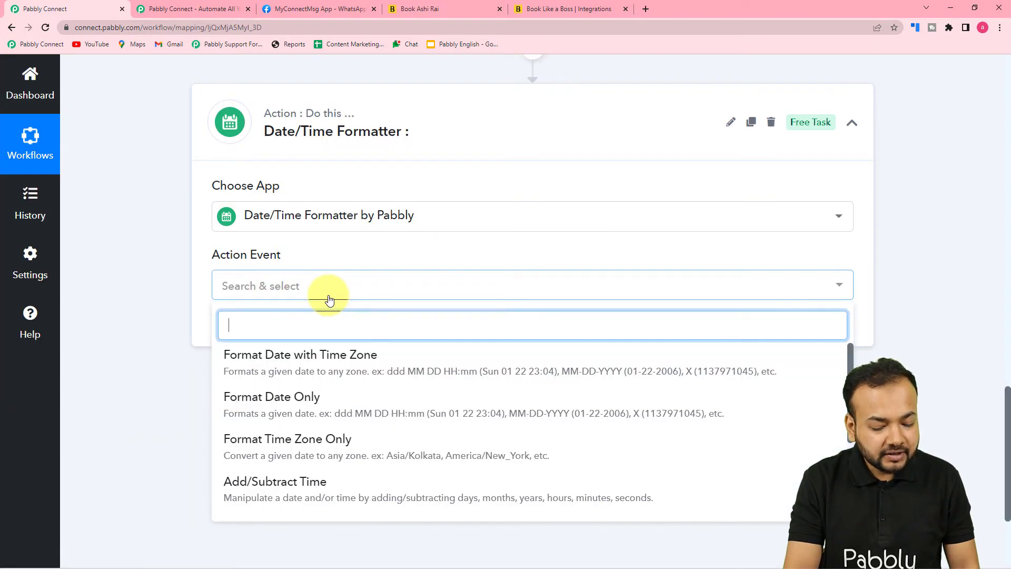
click(346, 368)
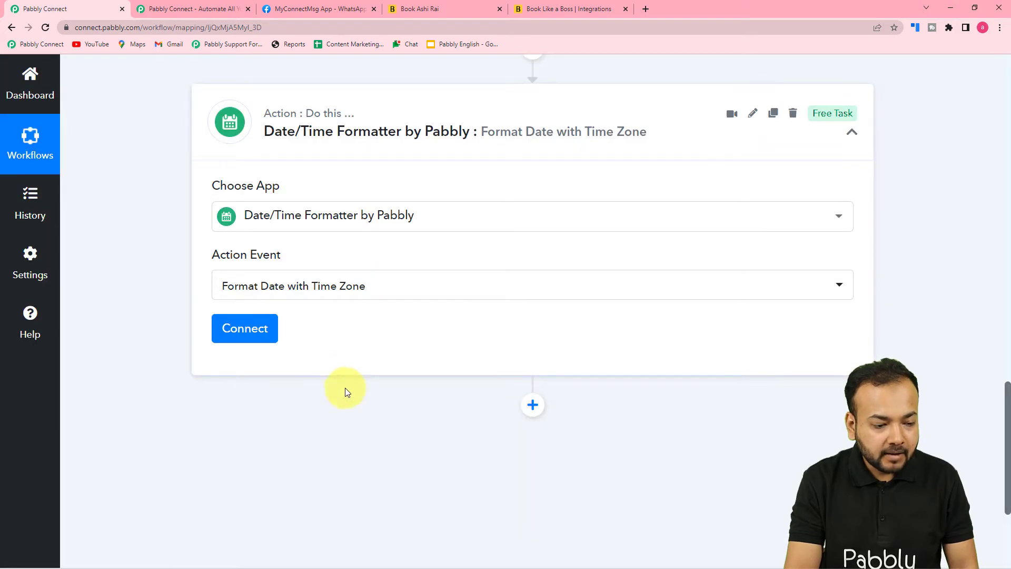
click(251, 339)
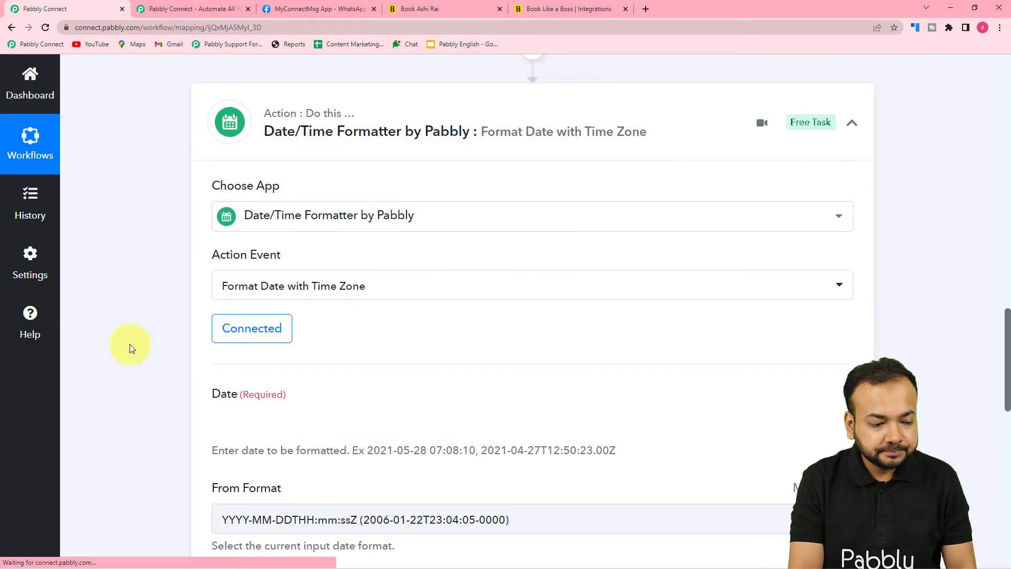
Map the Book Like A Boss booking Datetime (2022-06-22T05:00:00.000000Z) into the formatter's Date field
scroll(178, 340, down, 5)
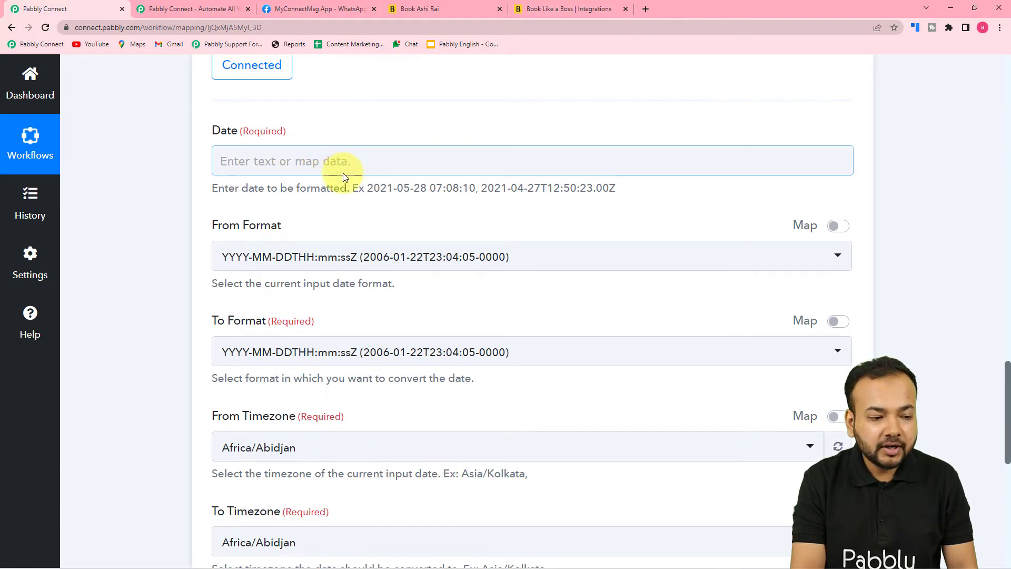
scroll(358, 231, up, 12)
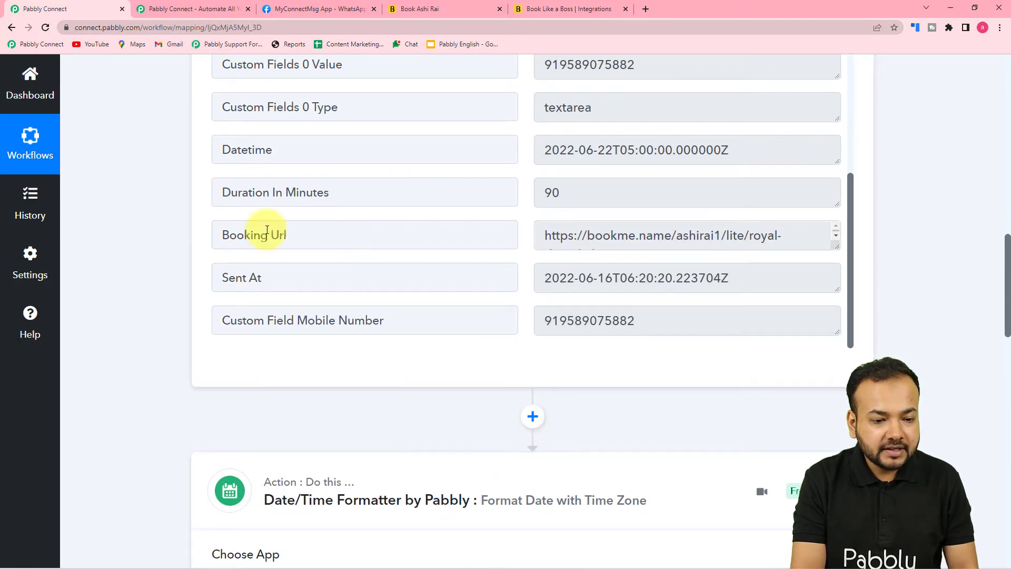
scroll(202, 180, down, 15)
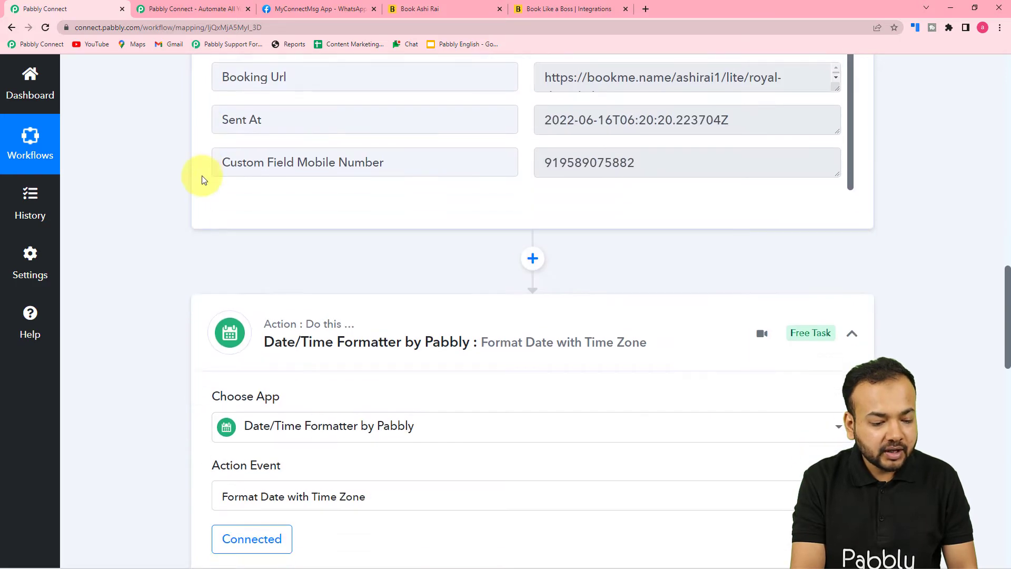
scroll(202, 180, up, 3)
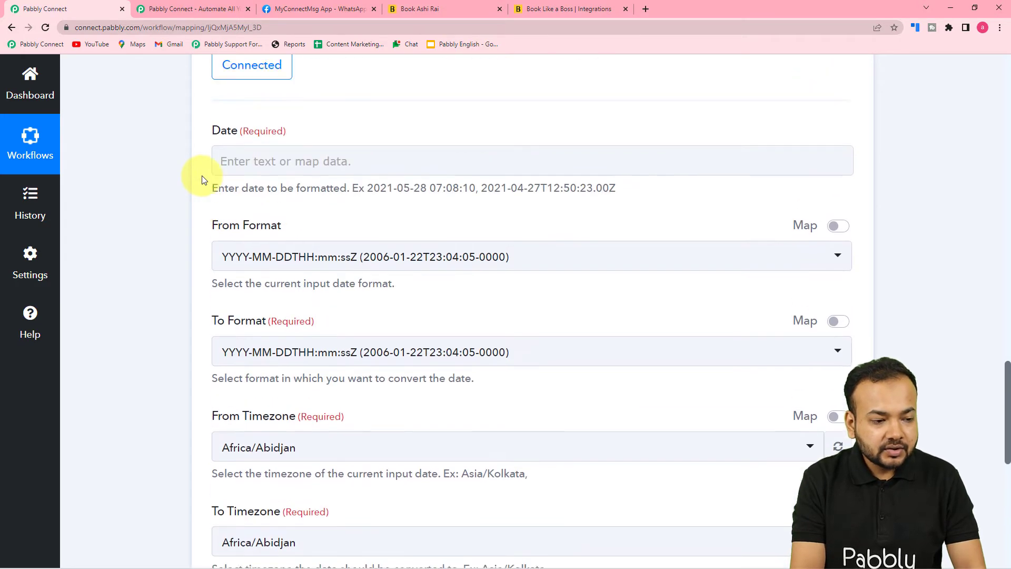
click(260, 162)
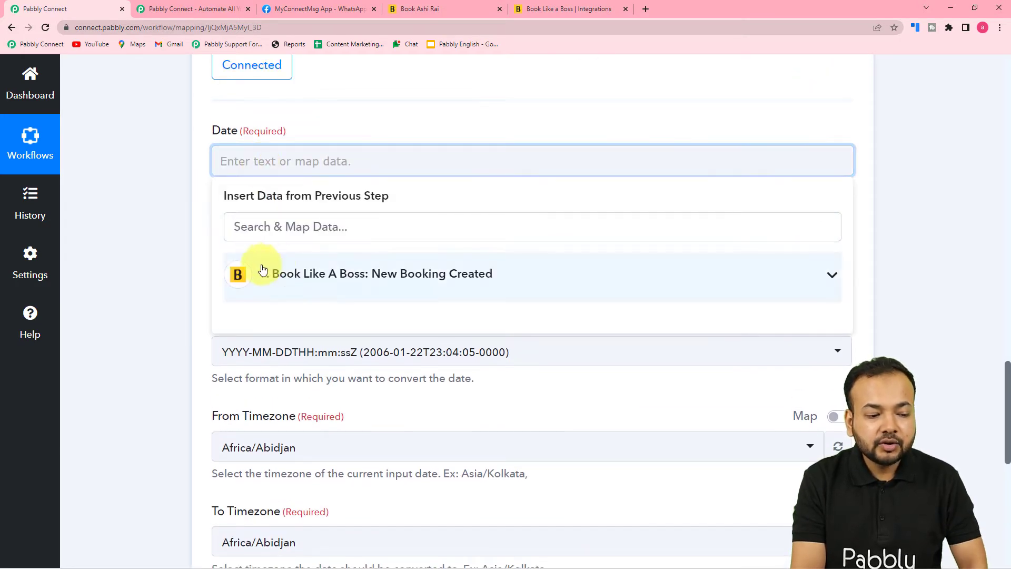
click(384, 268)
scroll(351, 424, down, 2)
scroll(352, 424, down, 4)
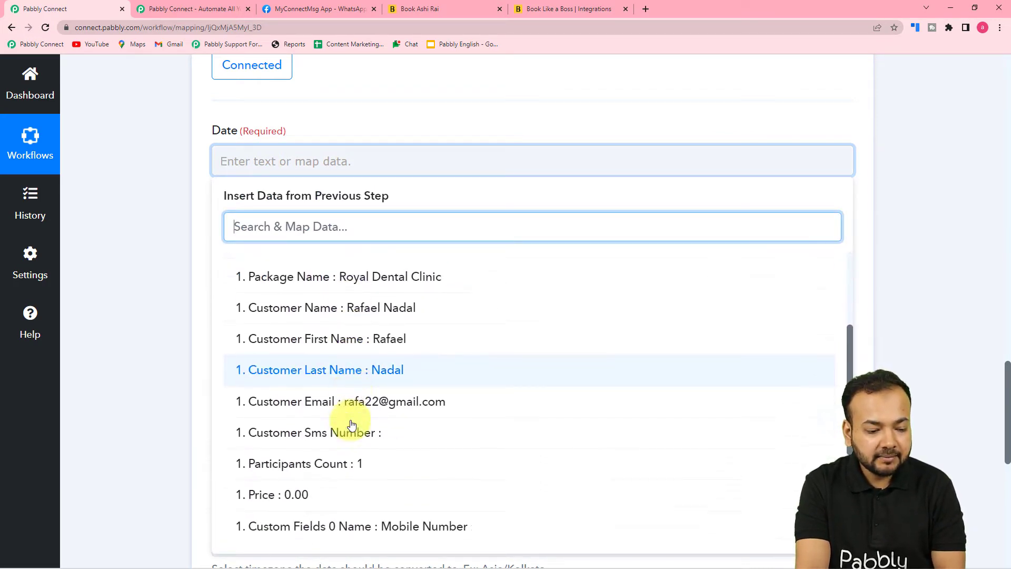
click(346, 407)
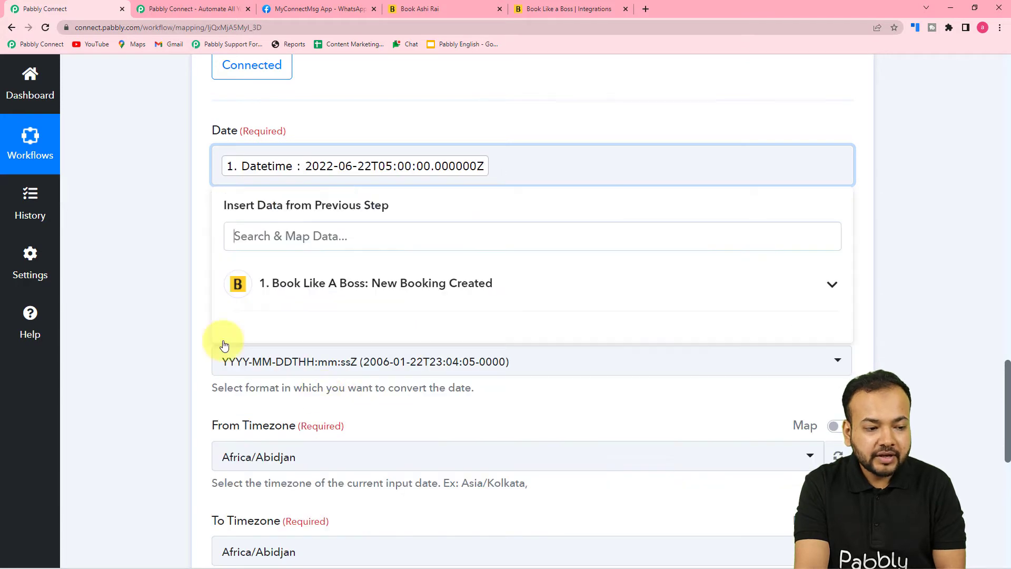
click(150, 258)
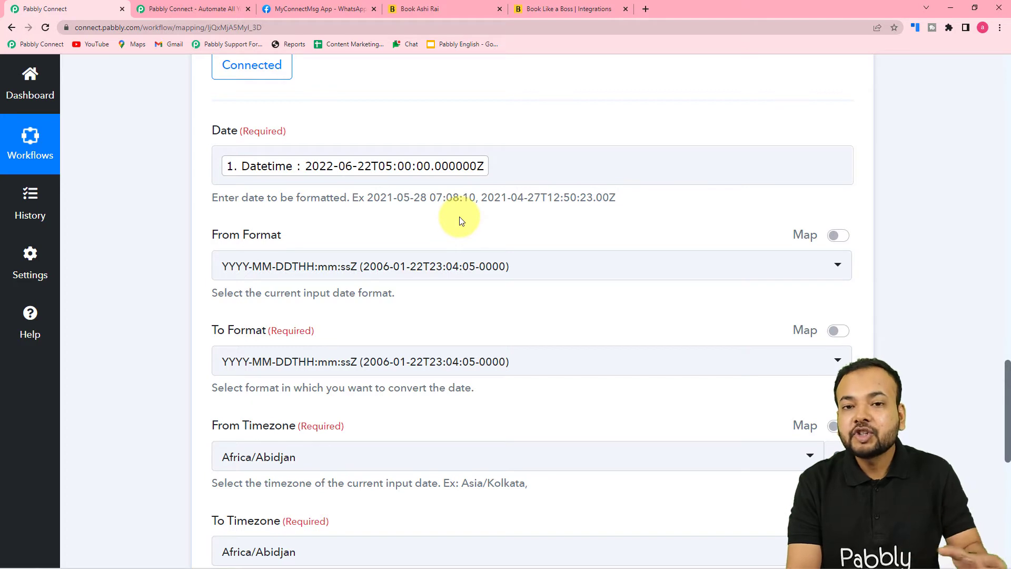
scroll(523, 229, down, 1)
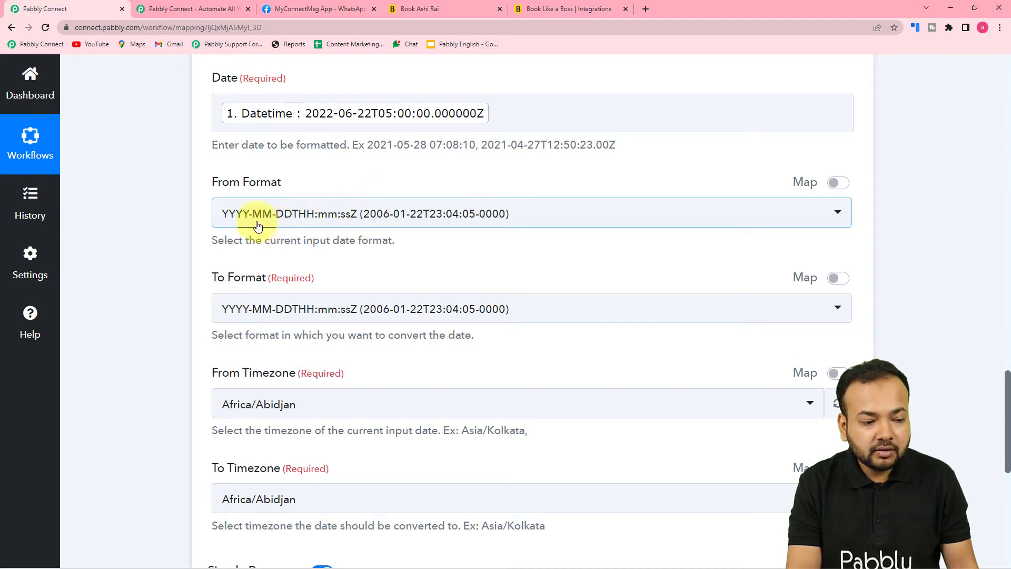
Choose MM/DD/YYYY HH:mm:ss (11/05/2020 13:08:16) as the formatter's To Format
scroll(292, 221, down, 3)
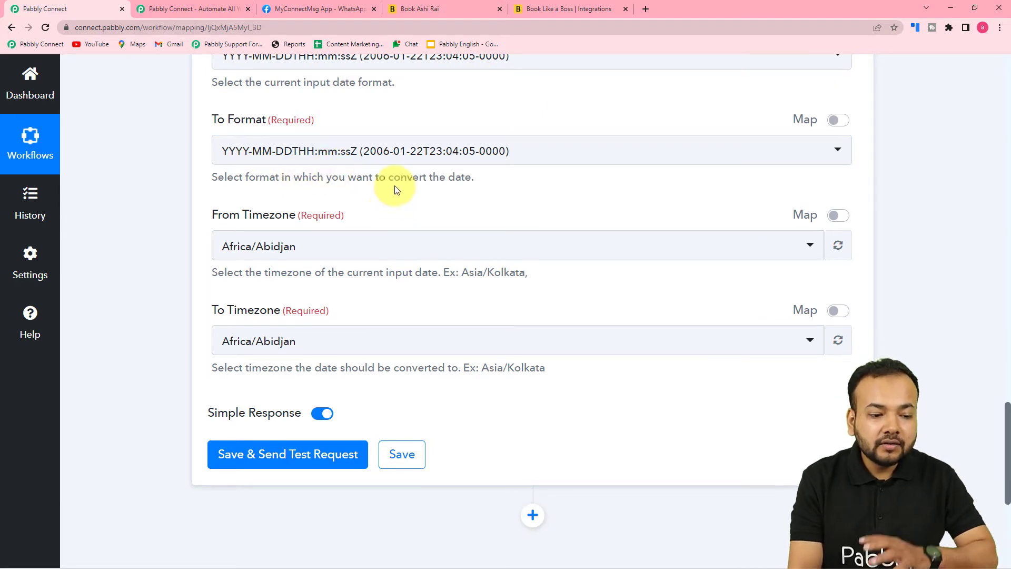
click(332, 153)
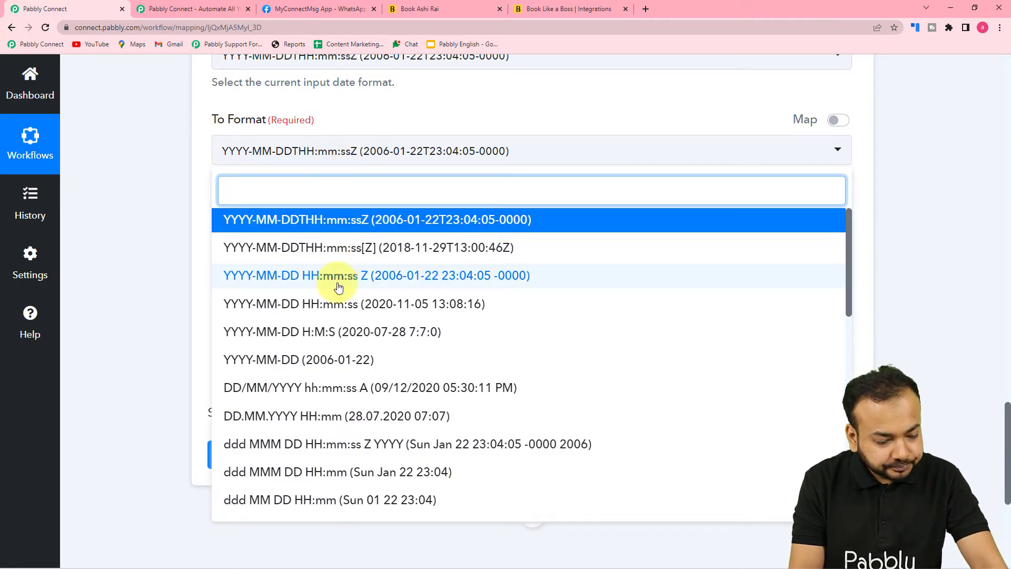
scroll(338, 287, down, 3)
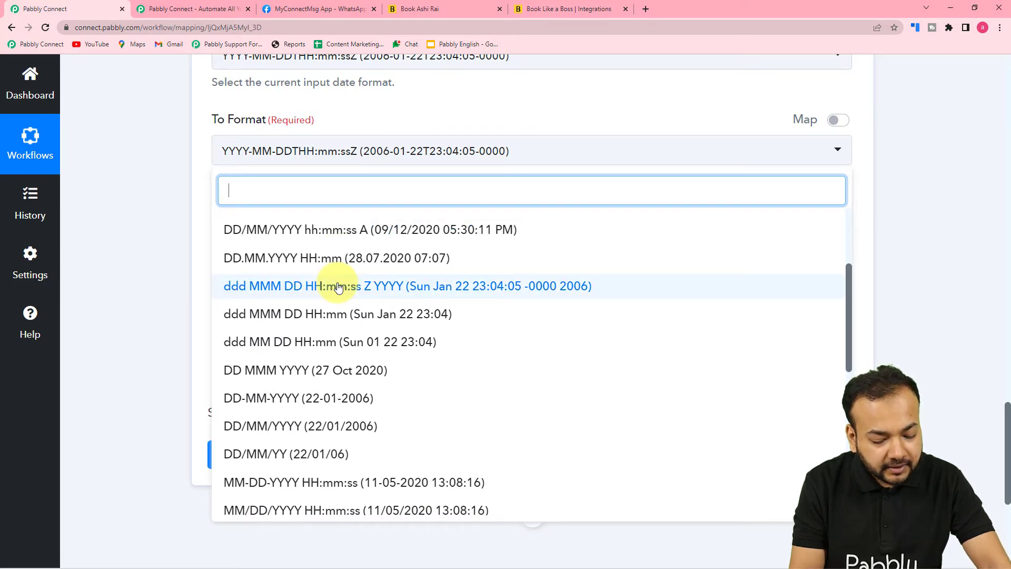
scroll(338, 287, down, 1)
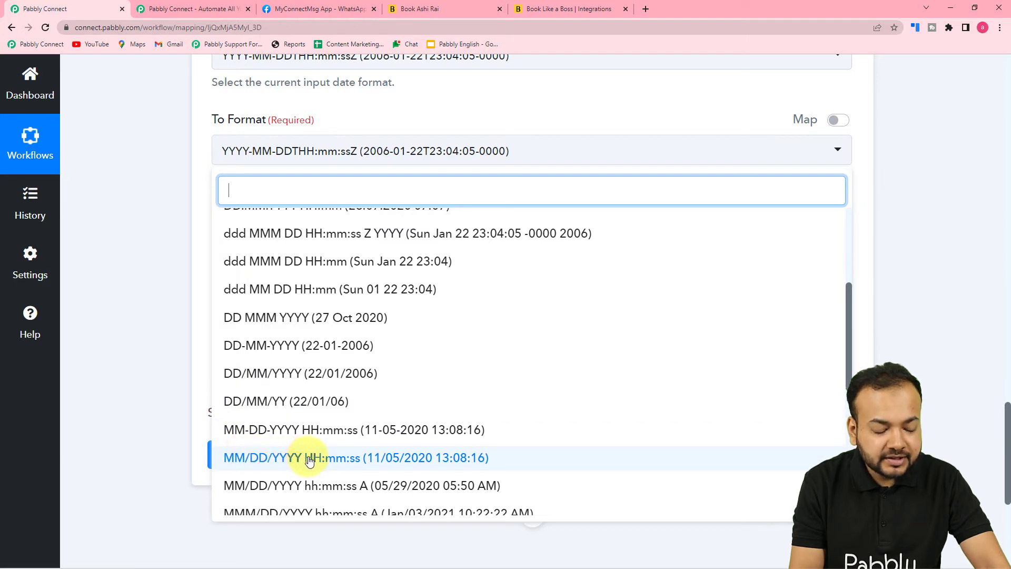
click(261, 458)
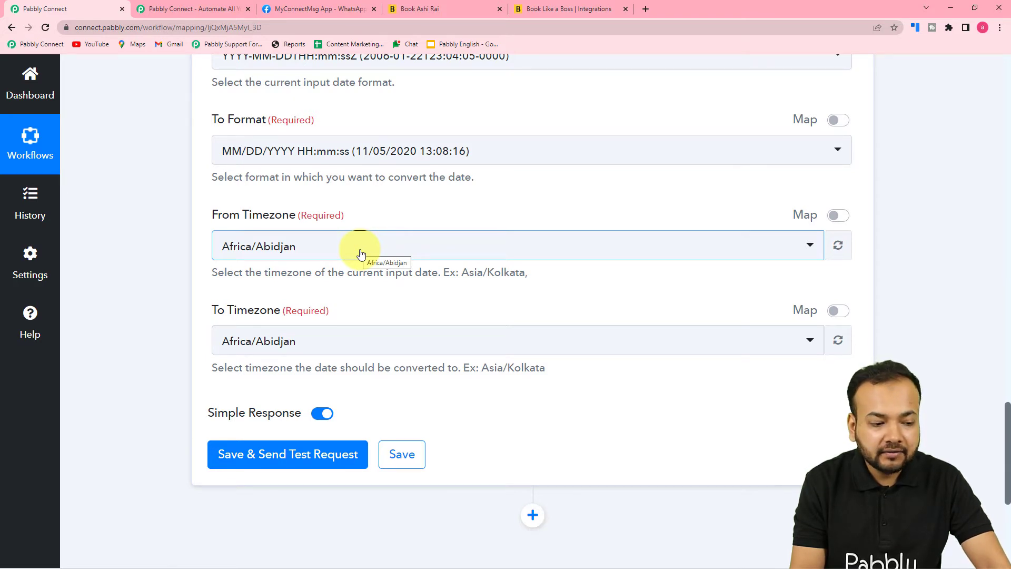
Set the formatter's From Timezone to Etc/UTC and To Timezone to Asia/Kolkata
click(316, 259)
text(u)
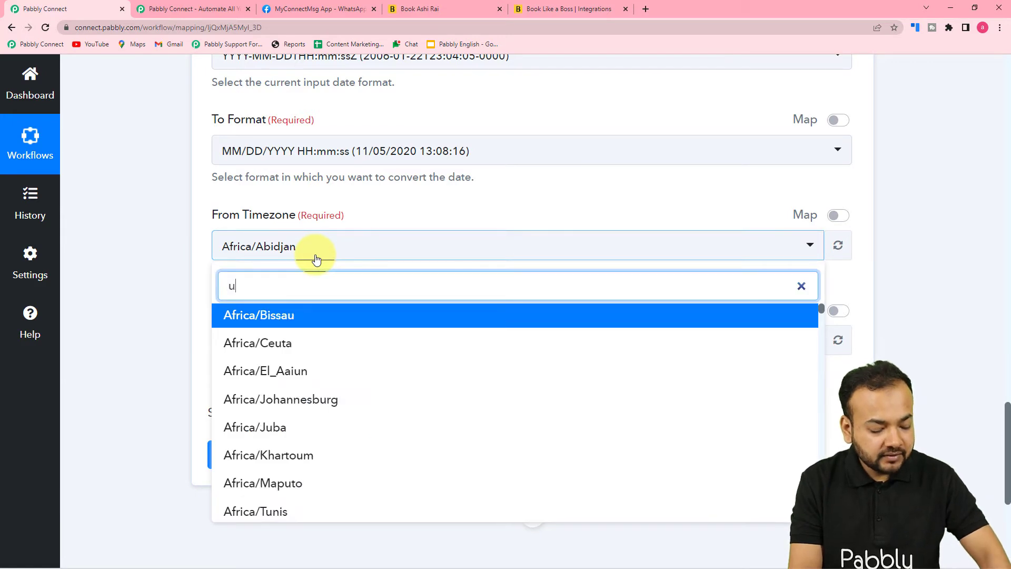
text(tc)
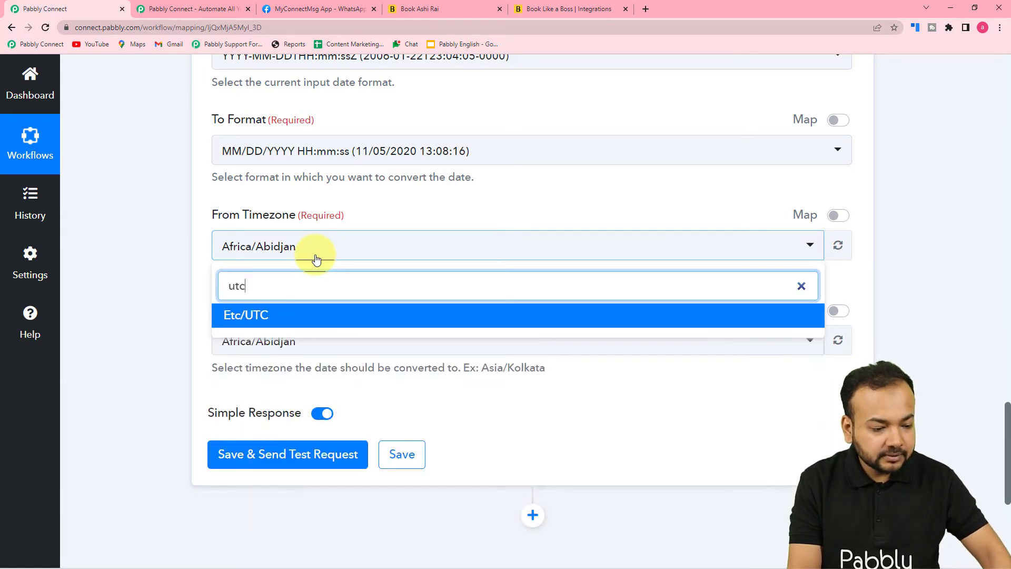
click(270, 319)
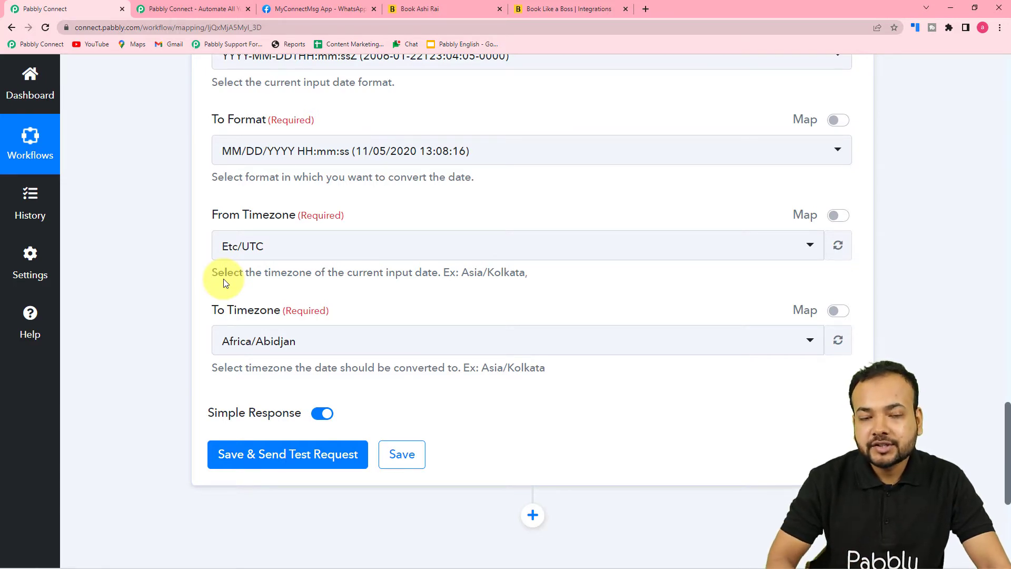
click(286, 355)
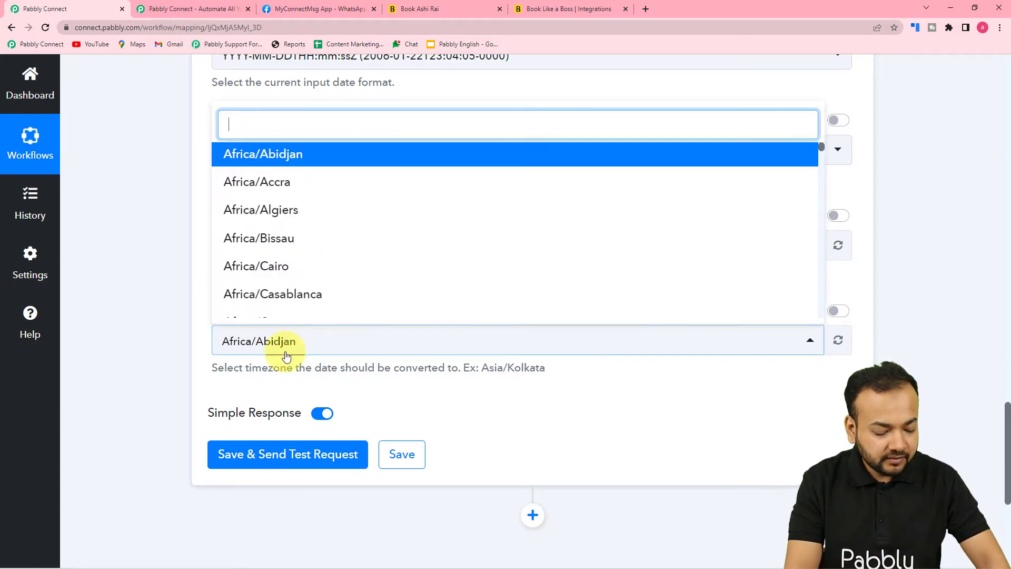
text(kol)
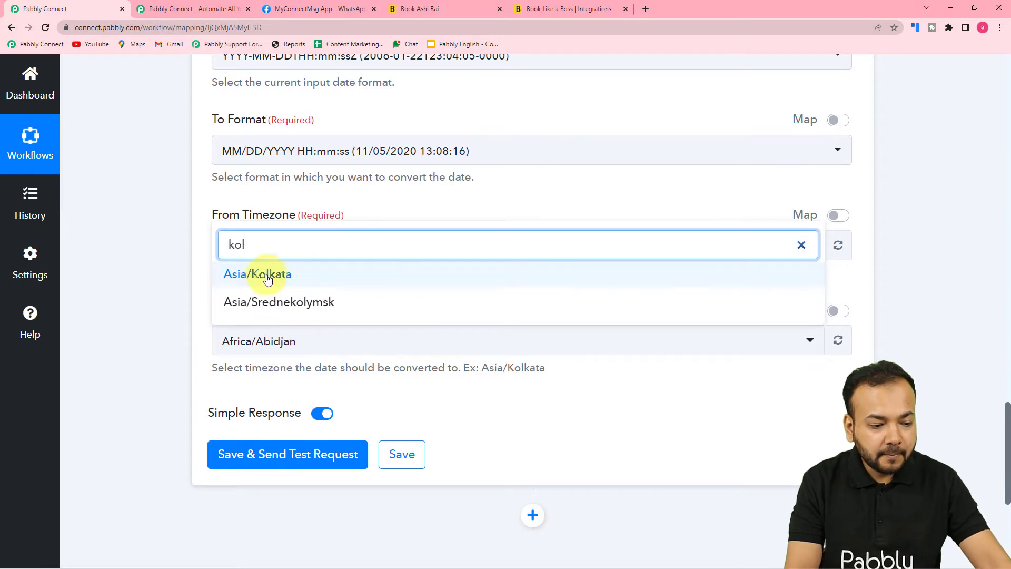
click(264, 273)
Bring up the Royal Dental Clinic booking page in its browser tab
click(178, 269)
scroll(178, 268, up, 5)
click(289, 225)
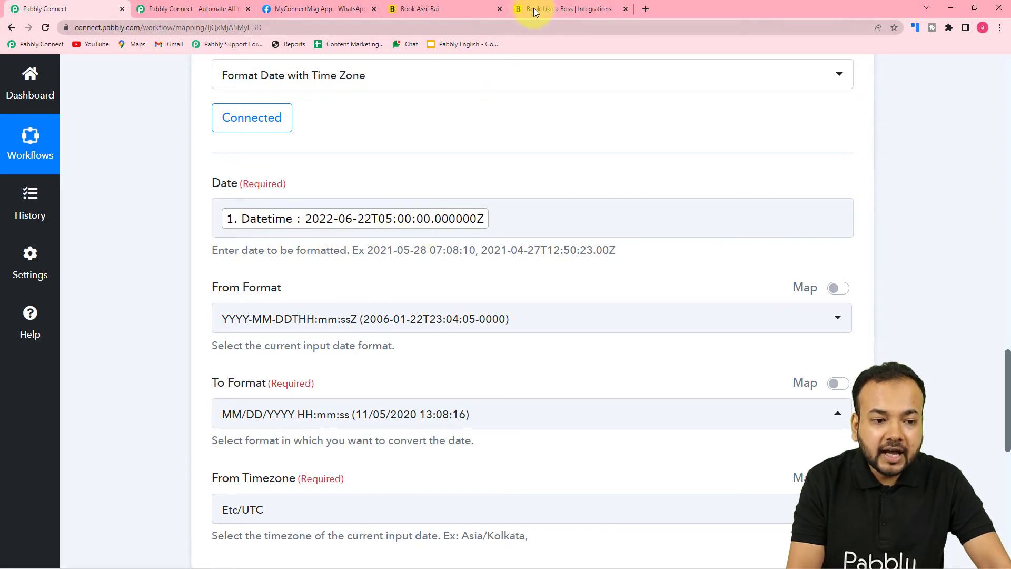
click(469, 7)
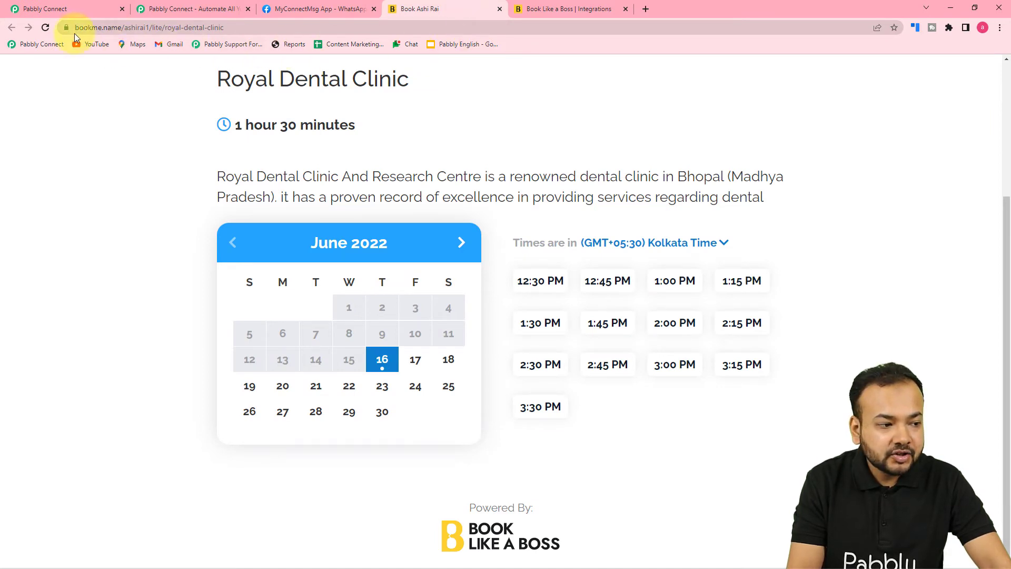
Back in the workflow, save and send a test request for the Date/Time Formatter step
click(77, 9)
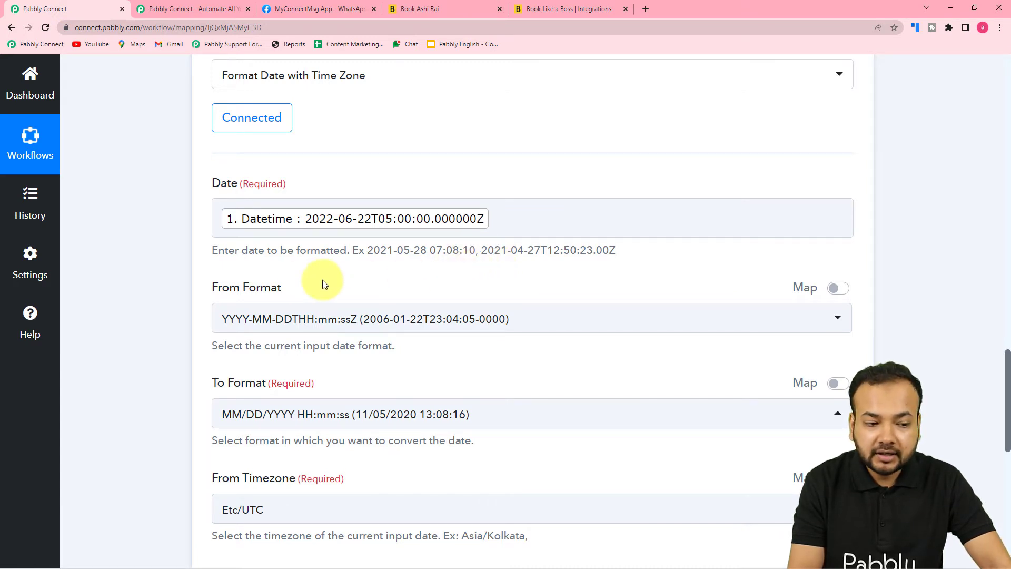
scroll(163, 280, down, 4)
scroll(163, 280, down, 4)
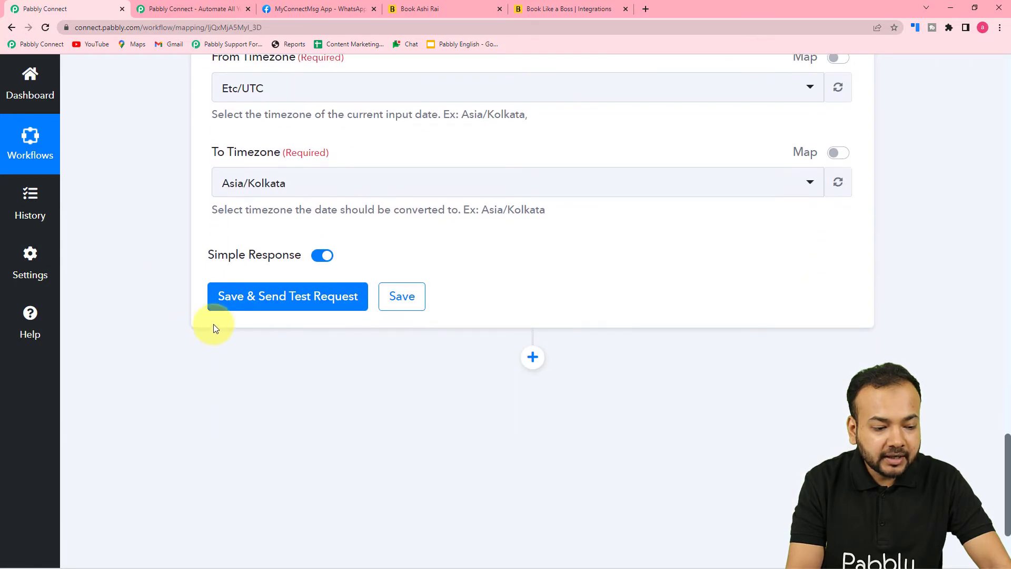
click(190, 296)
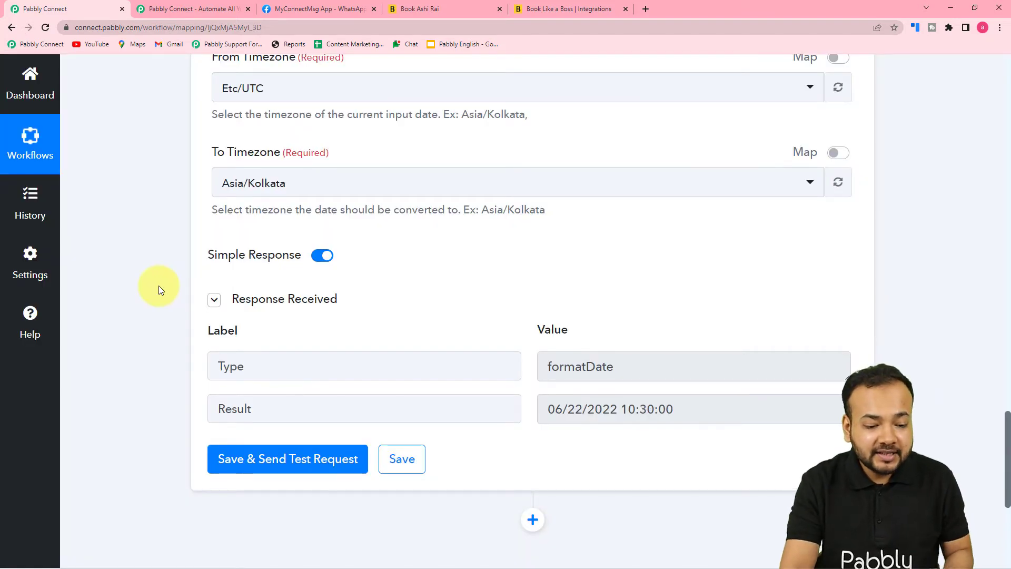
Check the test result 06/22/2022 10:30:00, then add a new action step below
scroll(159, 285, down, 2)
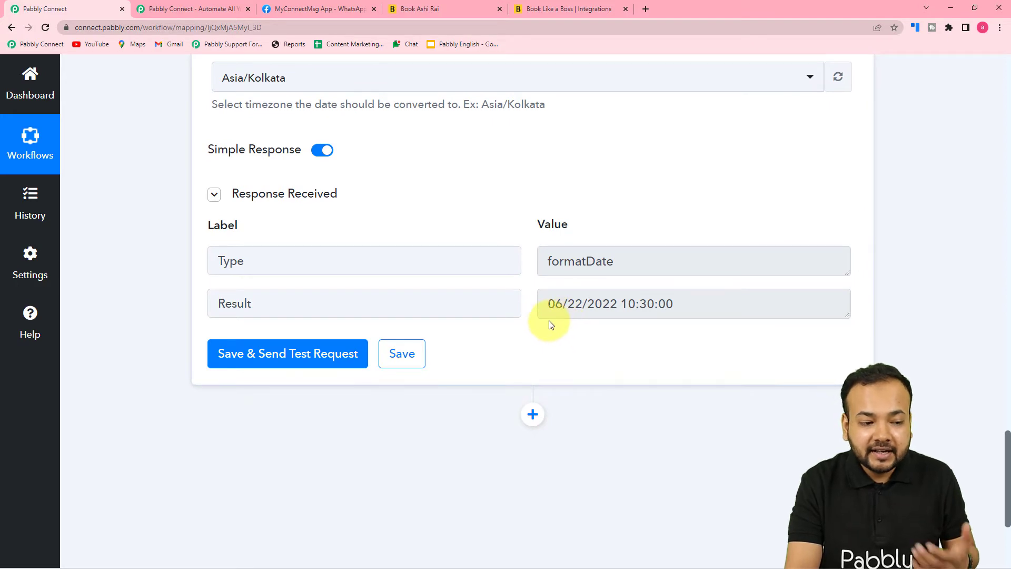
scroll(549, 320, up, 7)
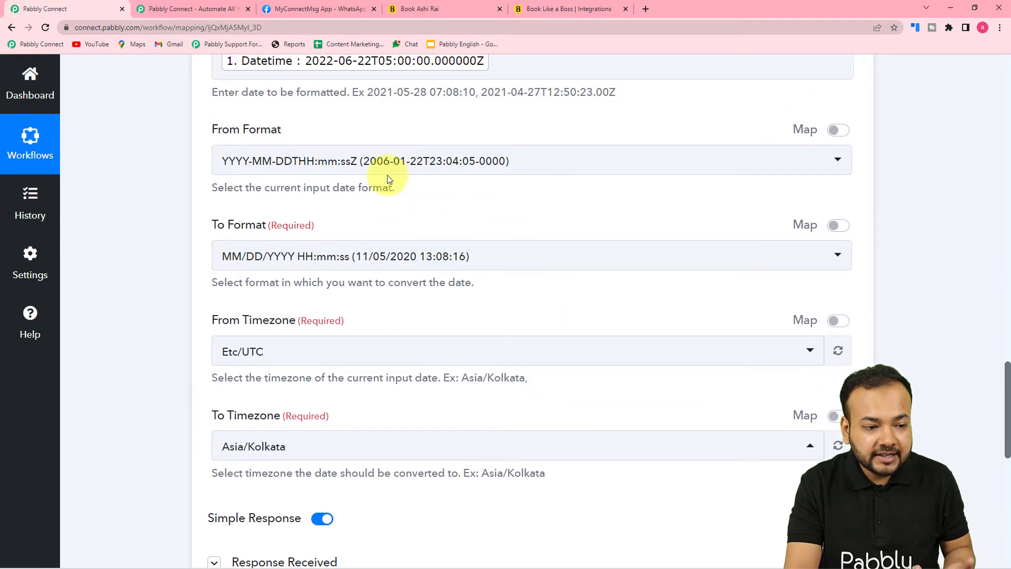
scroll(387, 179, up, 2)
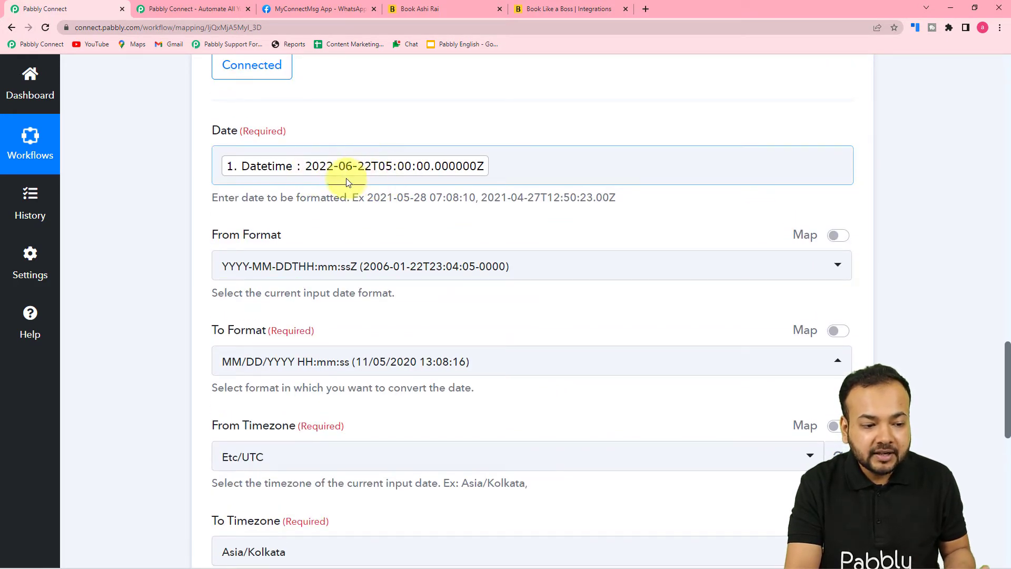
scroll(413, 258, down, 5)
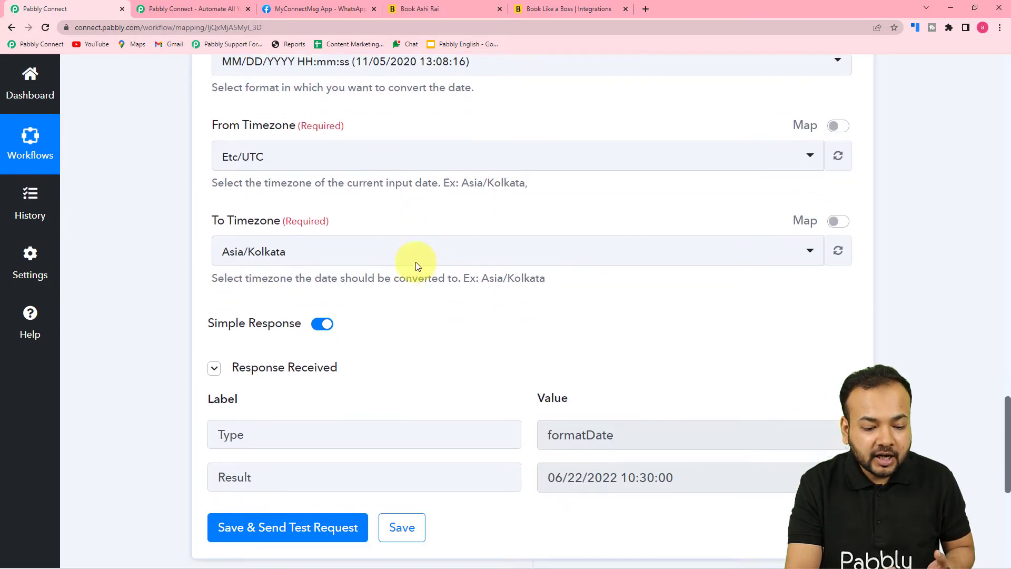
scroll(415, 264, down, 2)
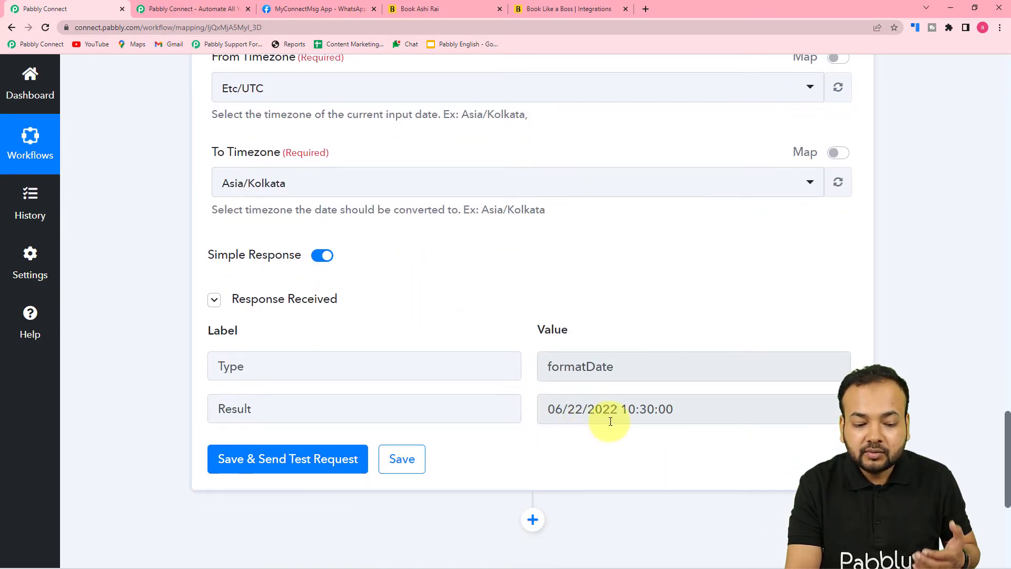
scroll(606, 412, up, 8)
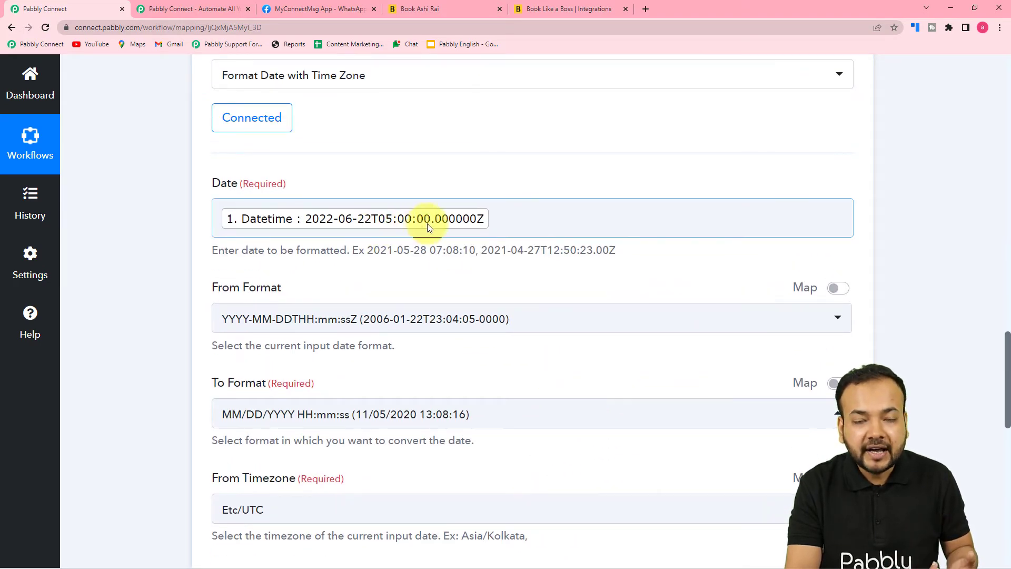
scroll(474, 330, down, 7)
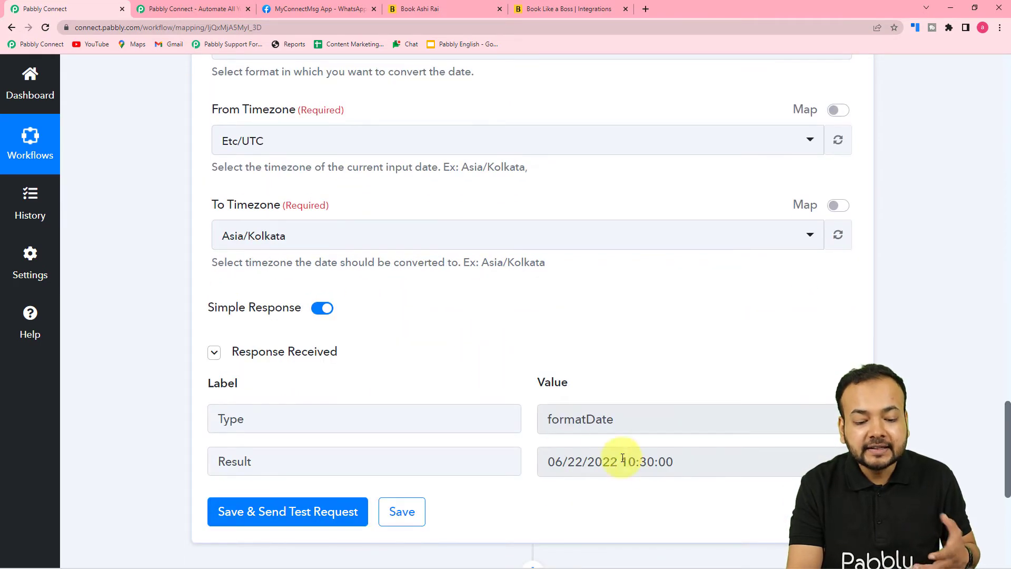
scroll(655, 468, down, 3)
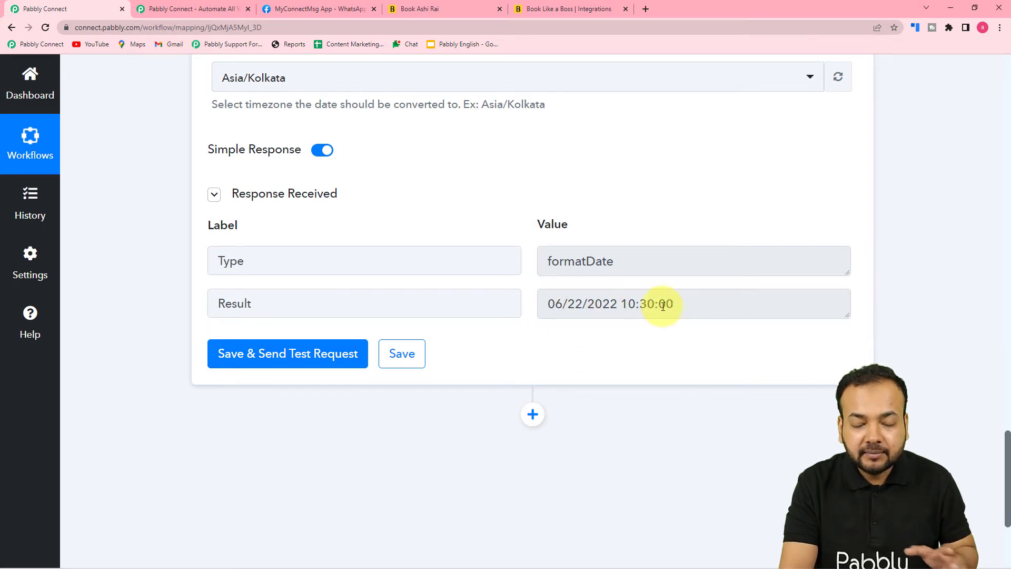
scroll(624, 356, down, 3)
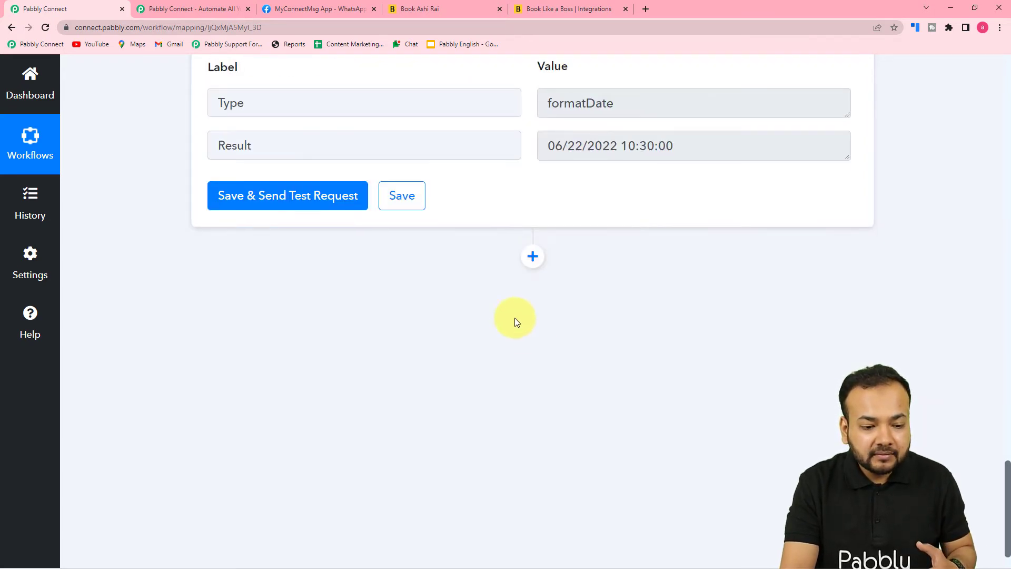
click(532, 256)
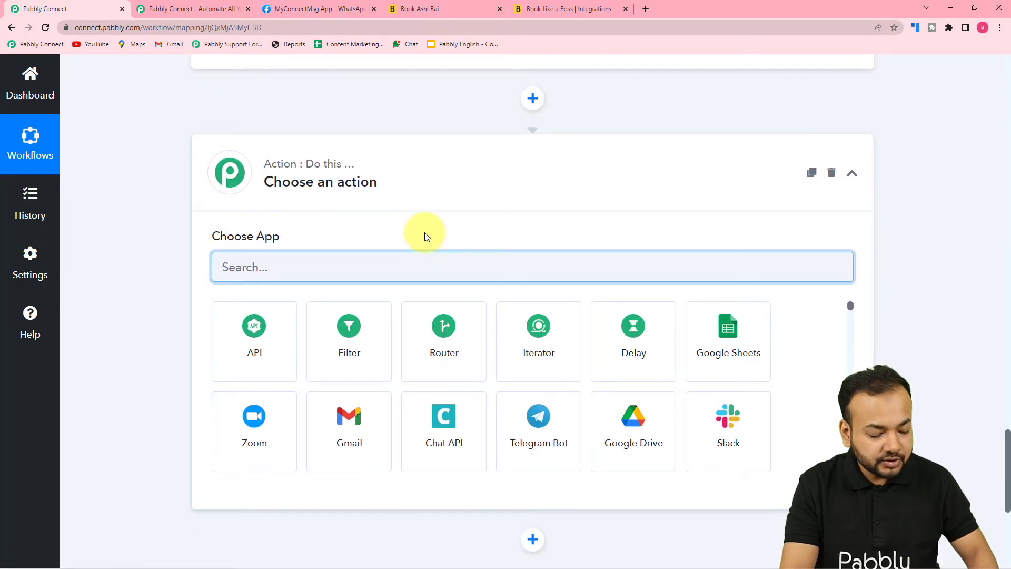
Search 'tex', choose Text Formatter by Pabbly with the Split Text event, and connect it
text(test)
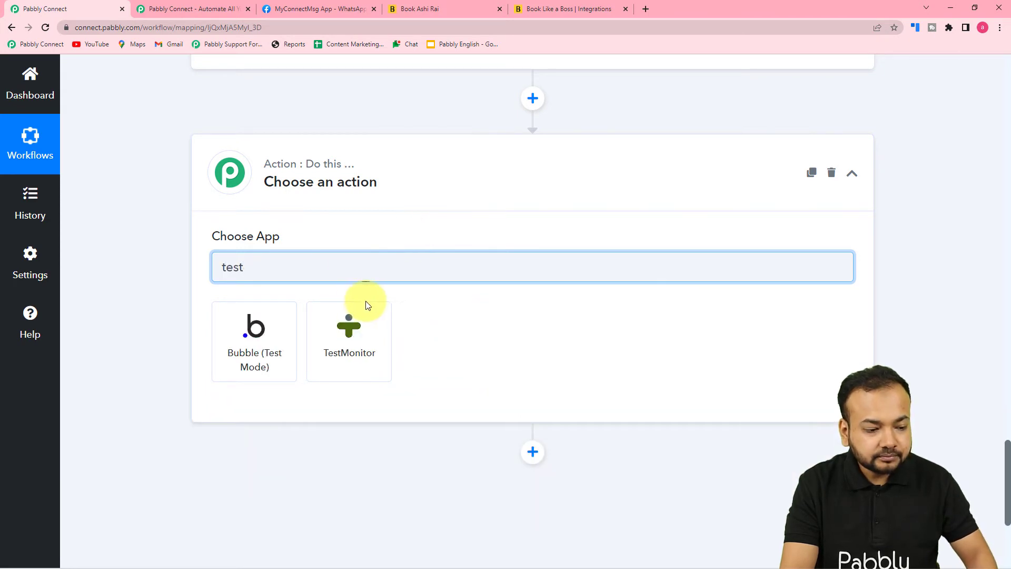
key(BackSpace)
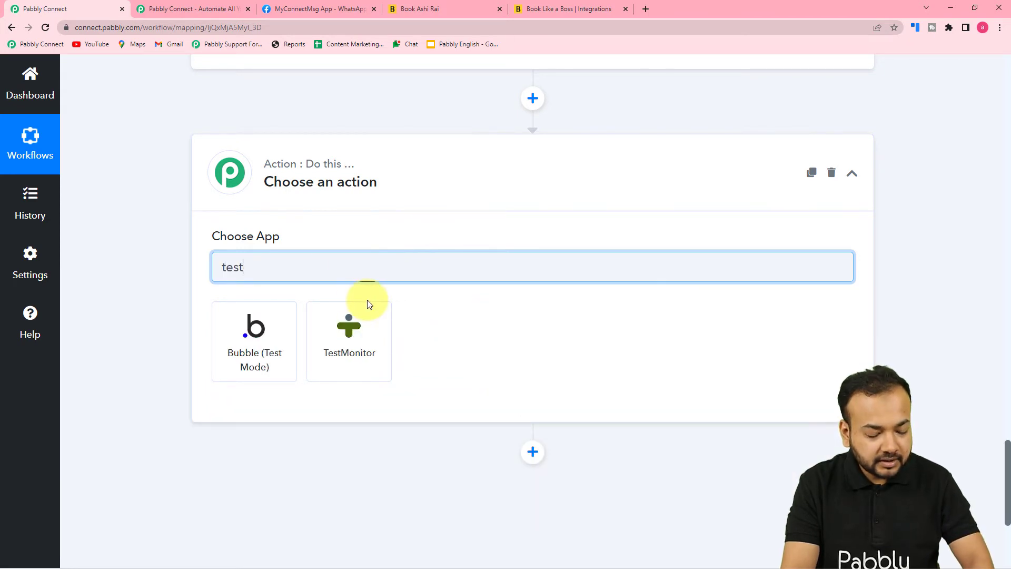
key(BackSpace)
text(c)
key(BackSpace)
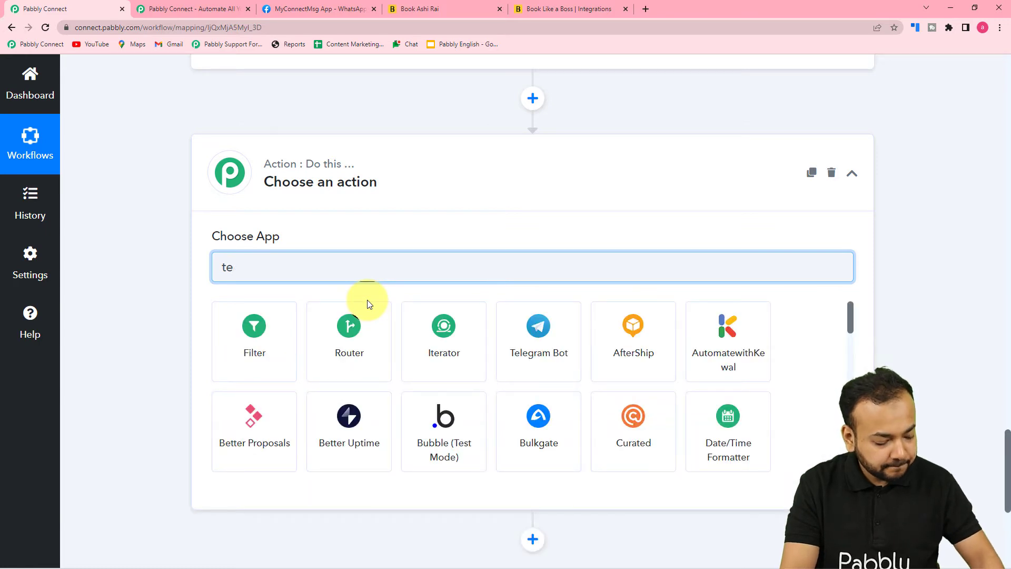
text(x)
click(350, 345)
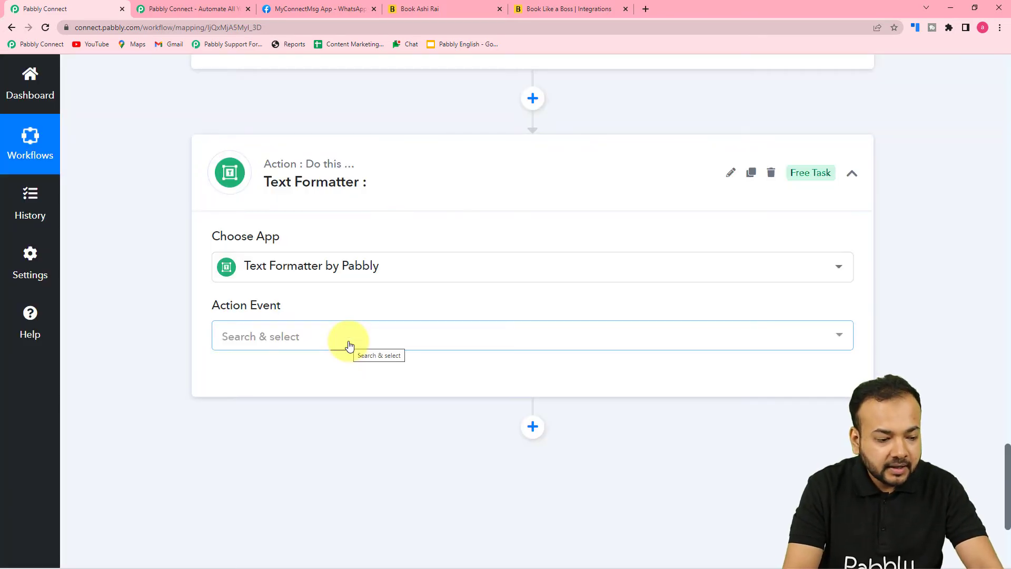
click(349, 346)
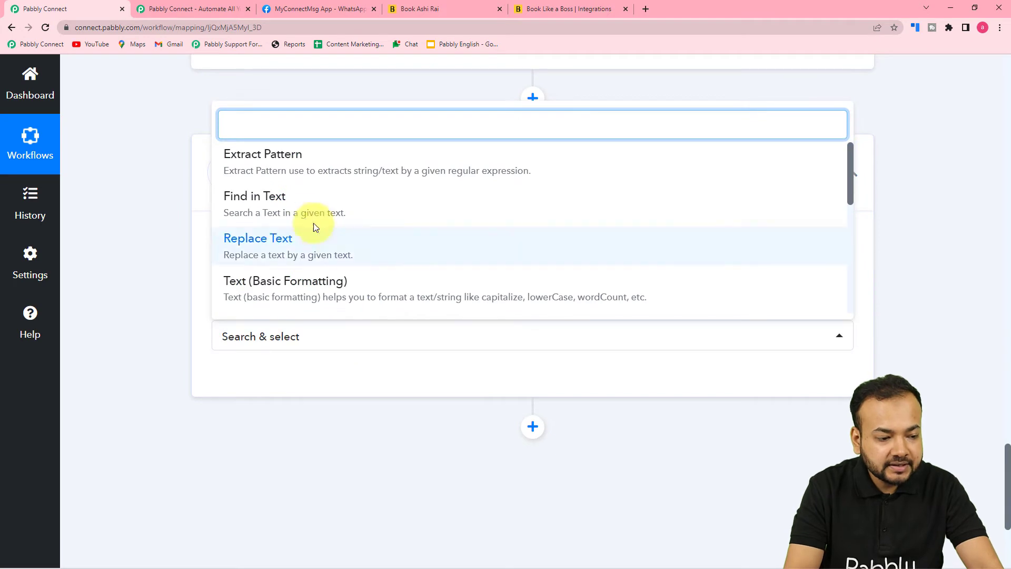
scroll(311, 247, down, 2)
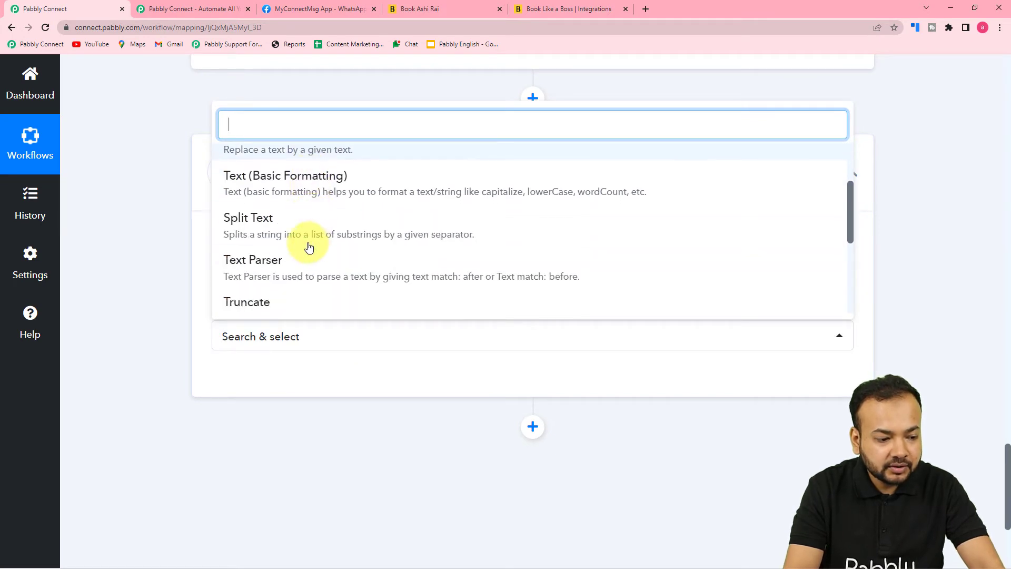
click(269, 230)
click(245, 379)
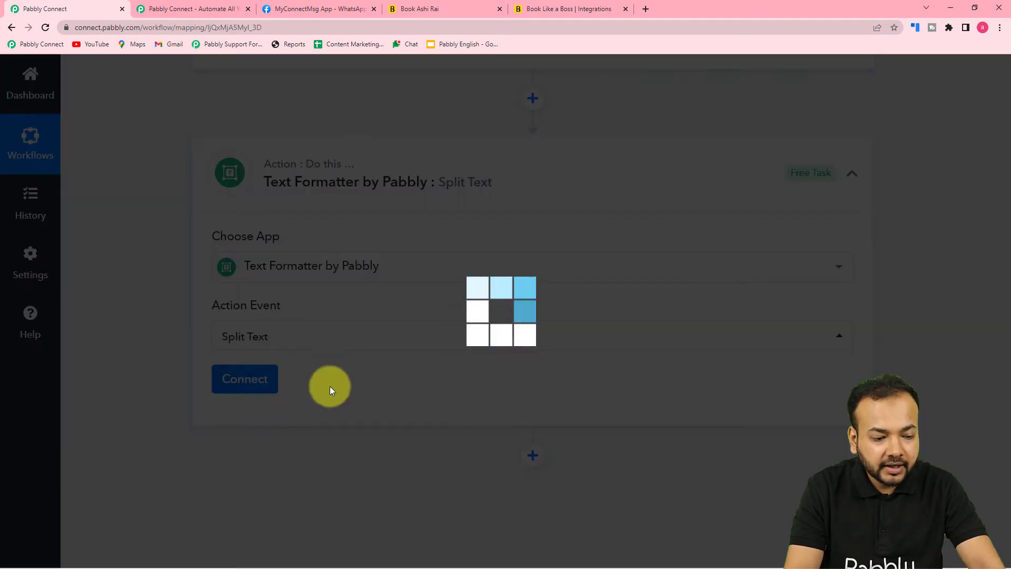
scroll(442, 381, down, 4)
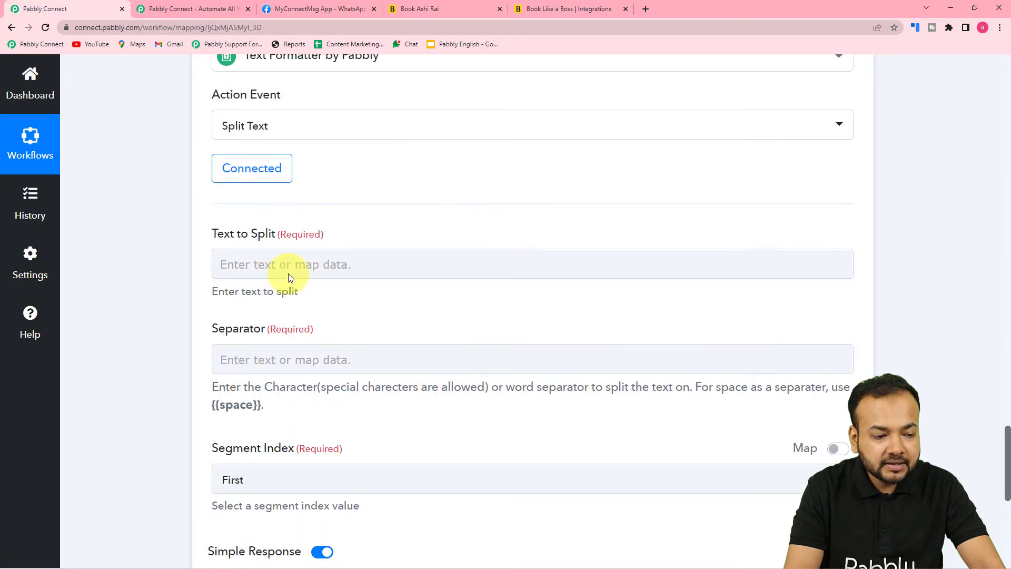
Map the Date/Time Formatter's Result into the Text to Split field
scroll(156, 283, up, 7)
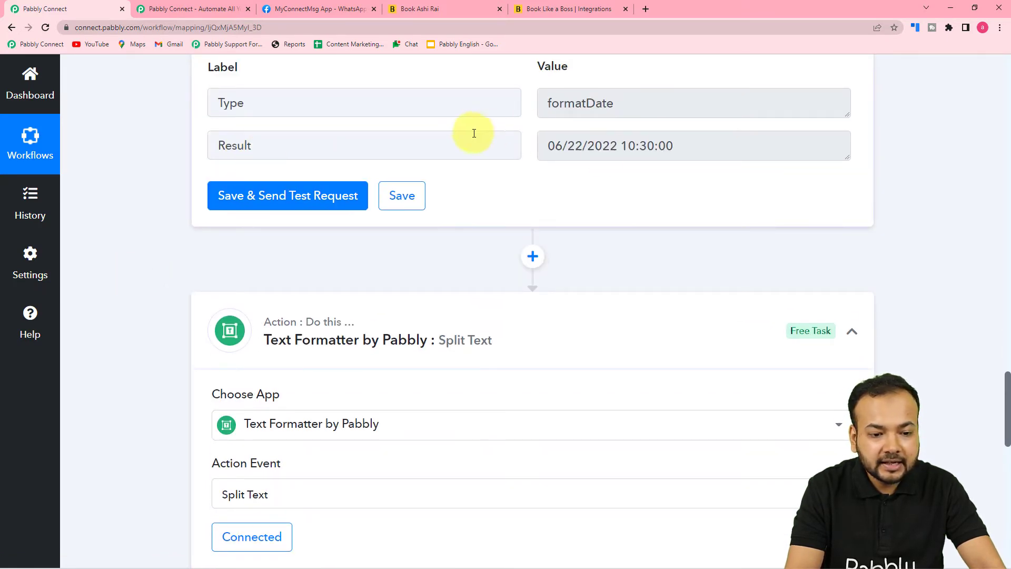
scroll(441, 229, down, 10)
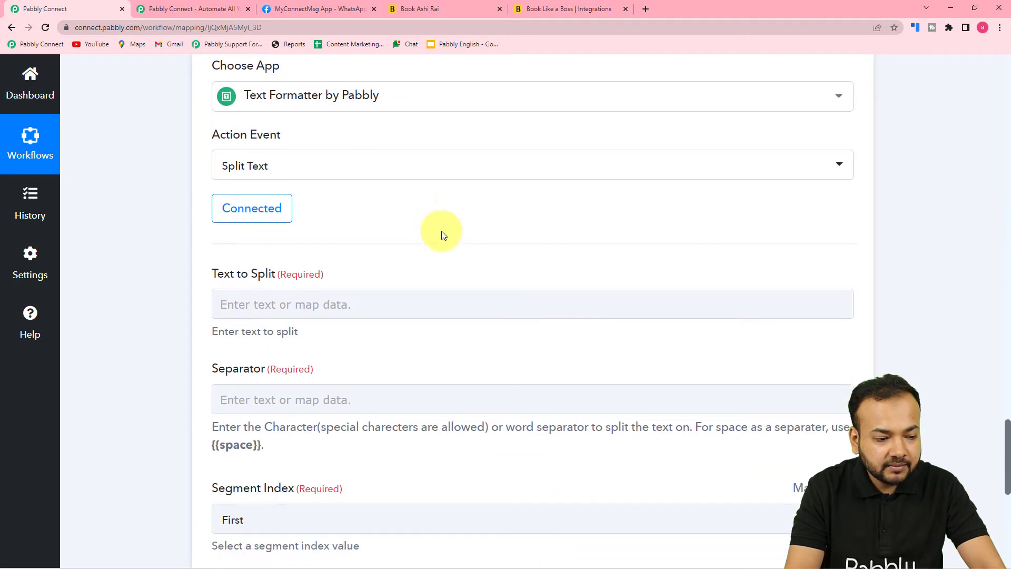
click(348, 107)
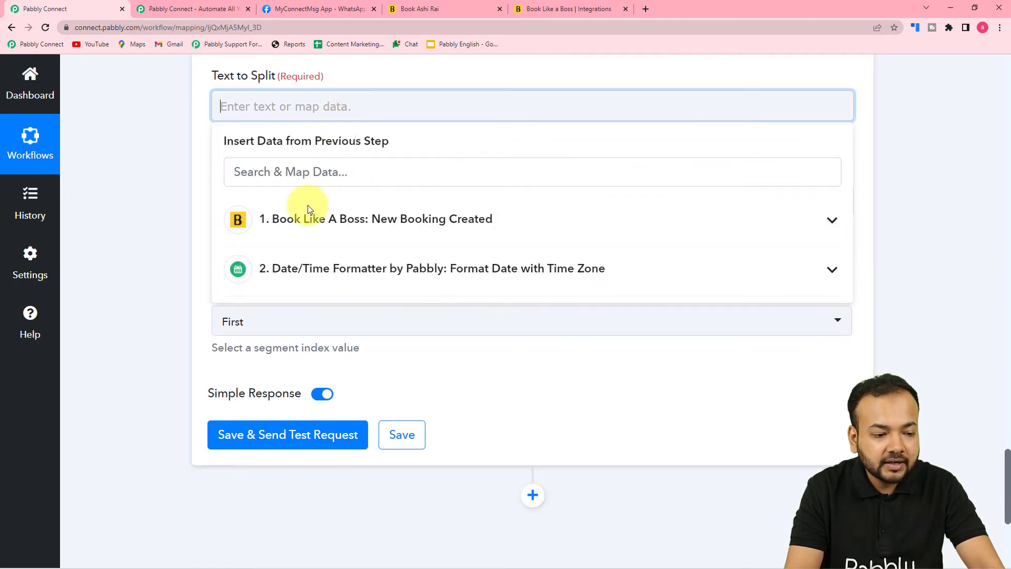
click(303, 270)
click(313, 346)
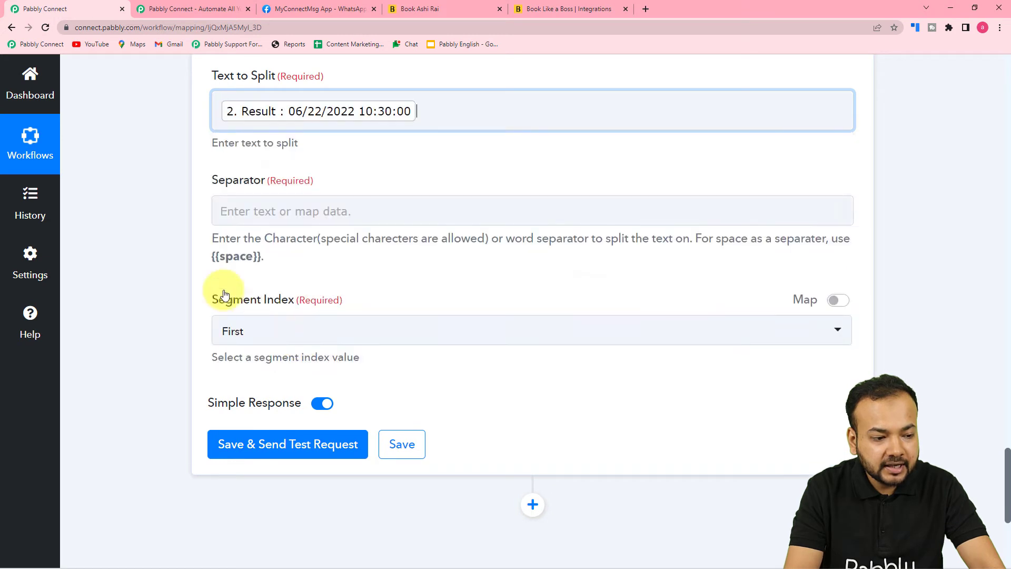
click(171, 249)
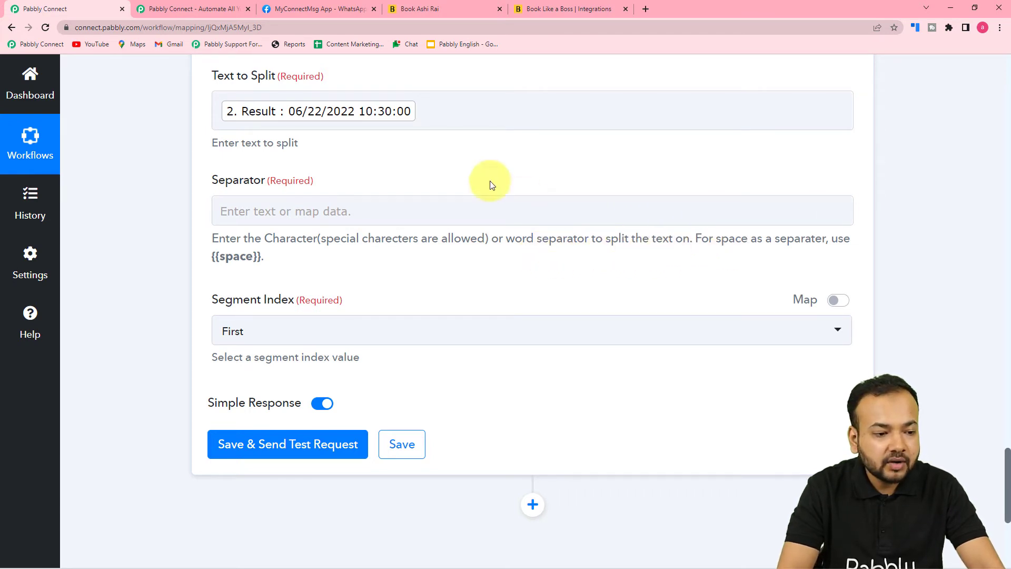
Copy the {{space}} placeholder from the help text into the Separator field
click(316, 124)
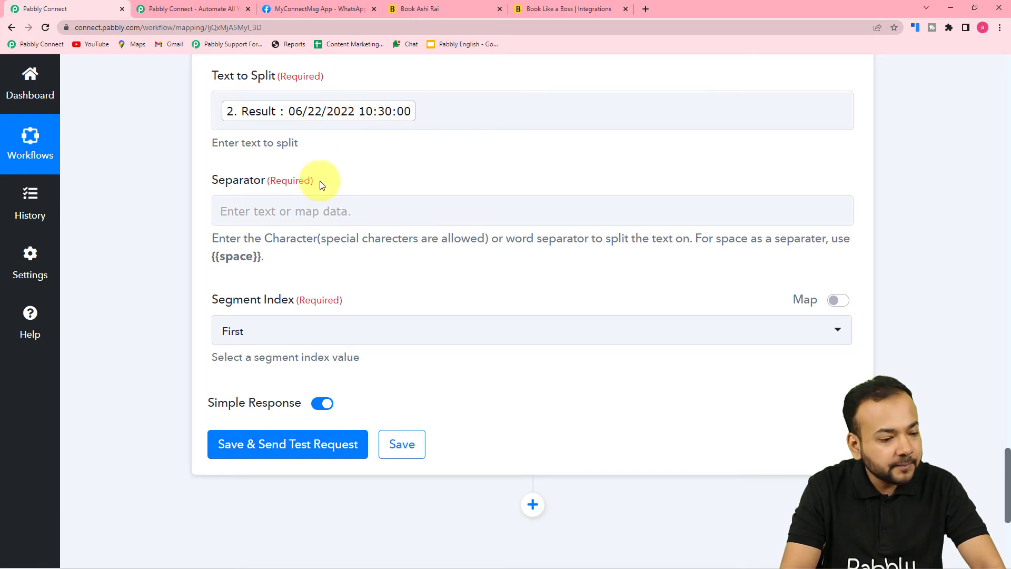
drag(260, 257, 213, 257)
right_click(220, 261)
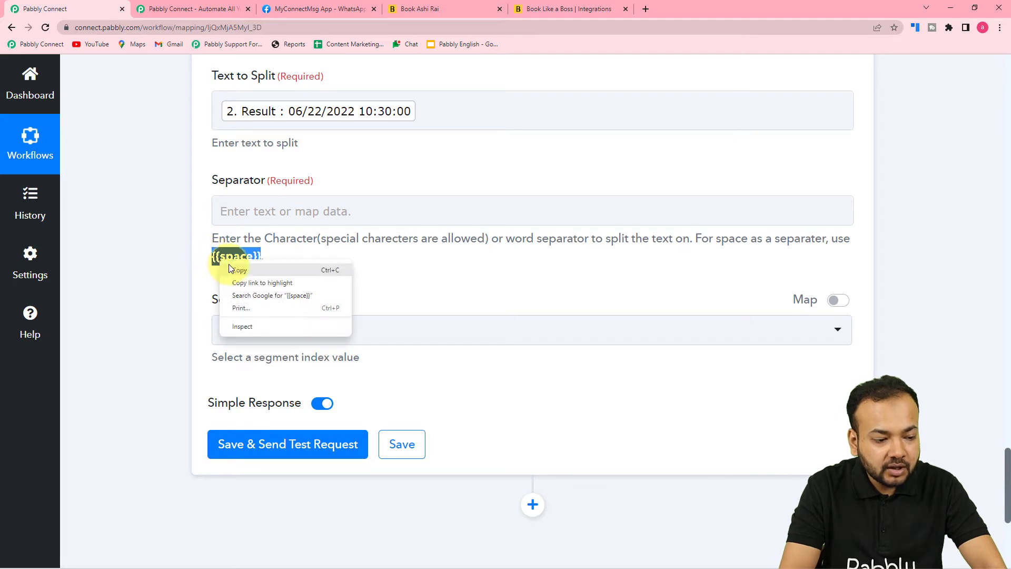
click(230, 270)
right_click(251, 205)
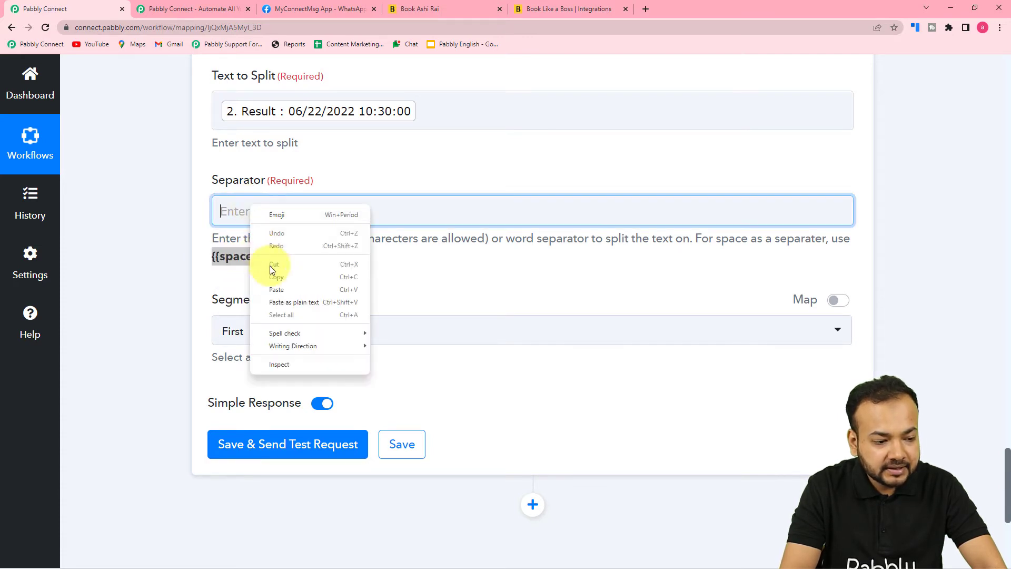
click(277, 295)
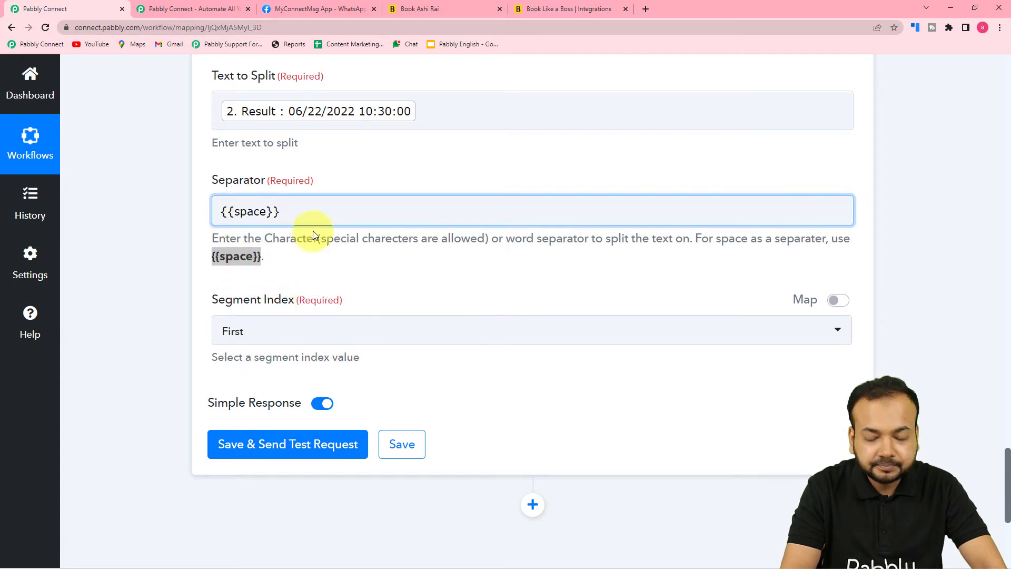
scroll(339, 276, down, 2)
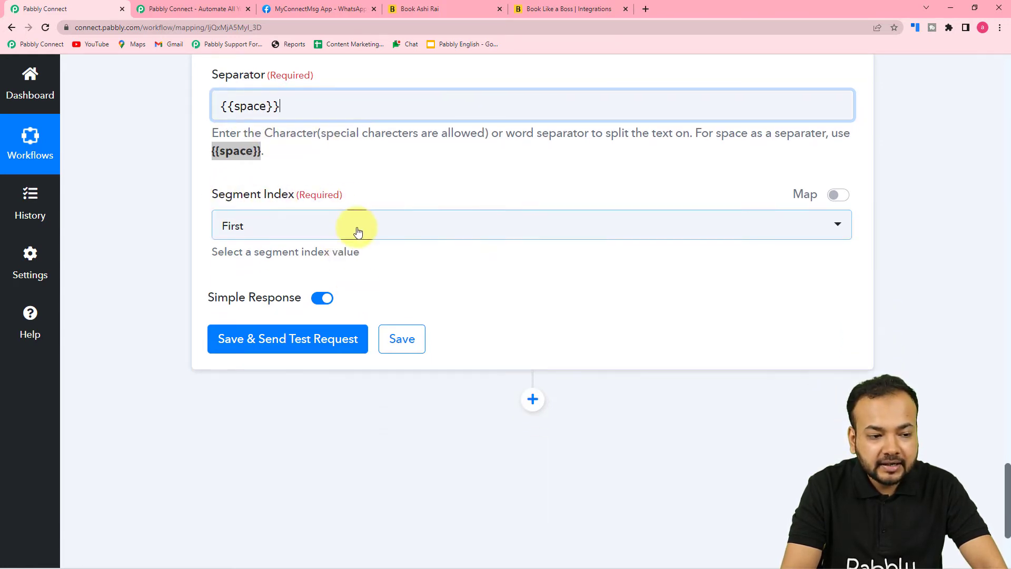
scroll(354, 226, up, 5)
click(298, 269)
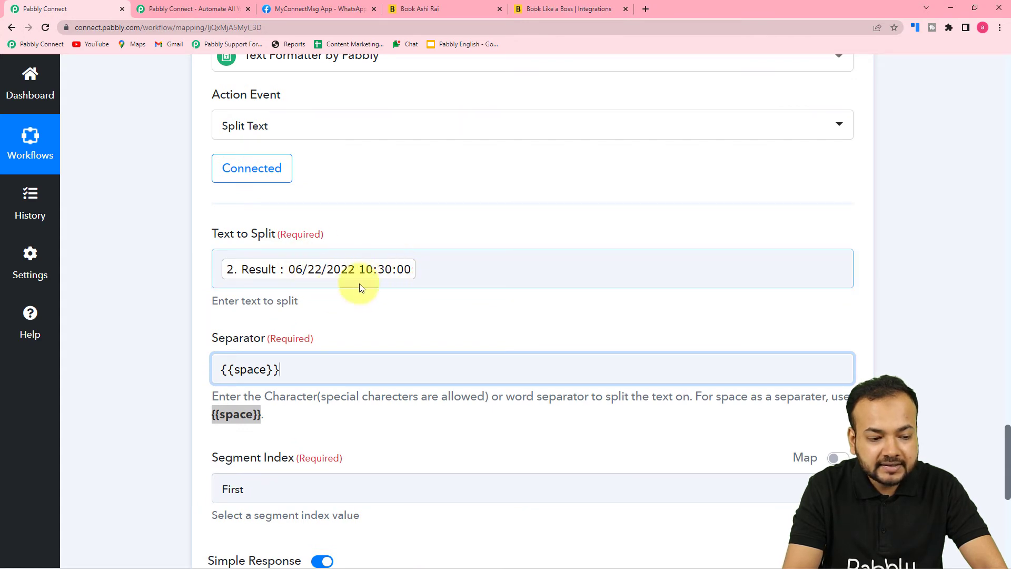
Set Segment Index to All, then save and send a test request
scroll(350, 296, down, 3)
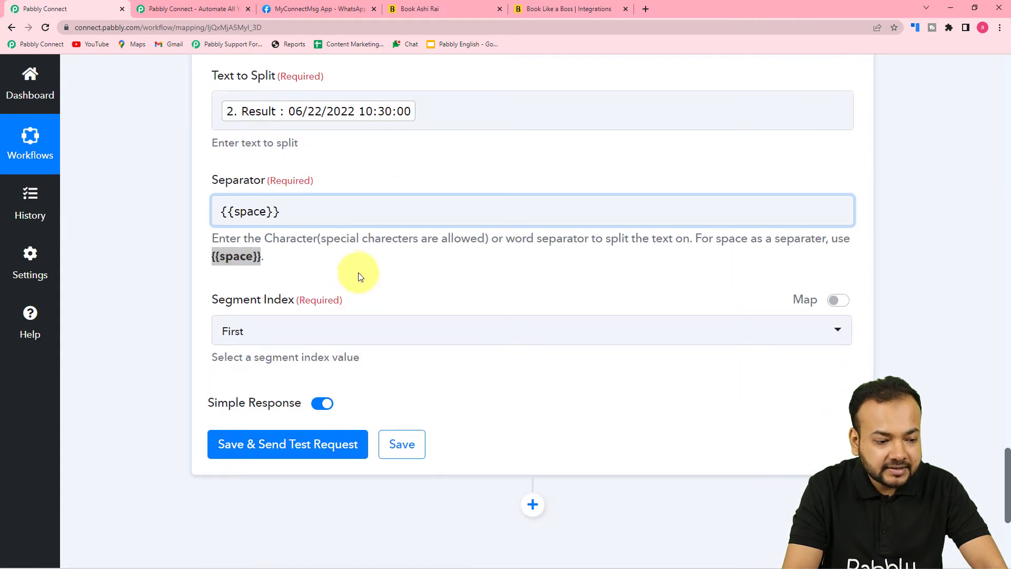
scroll(337, 253, down, 2)
click(318, 233)
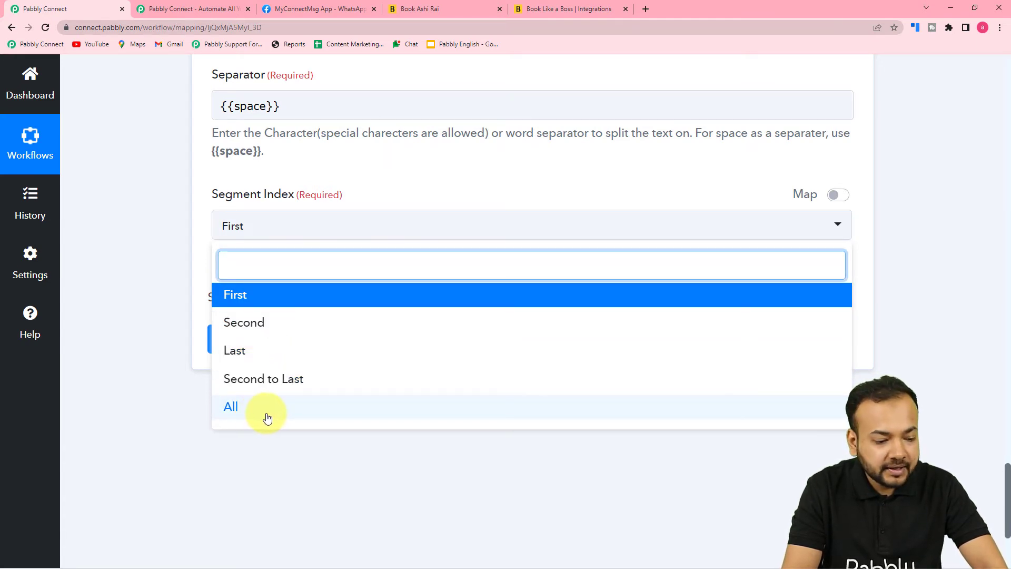
click(248, 410)
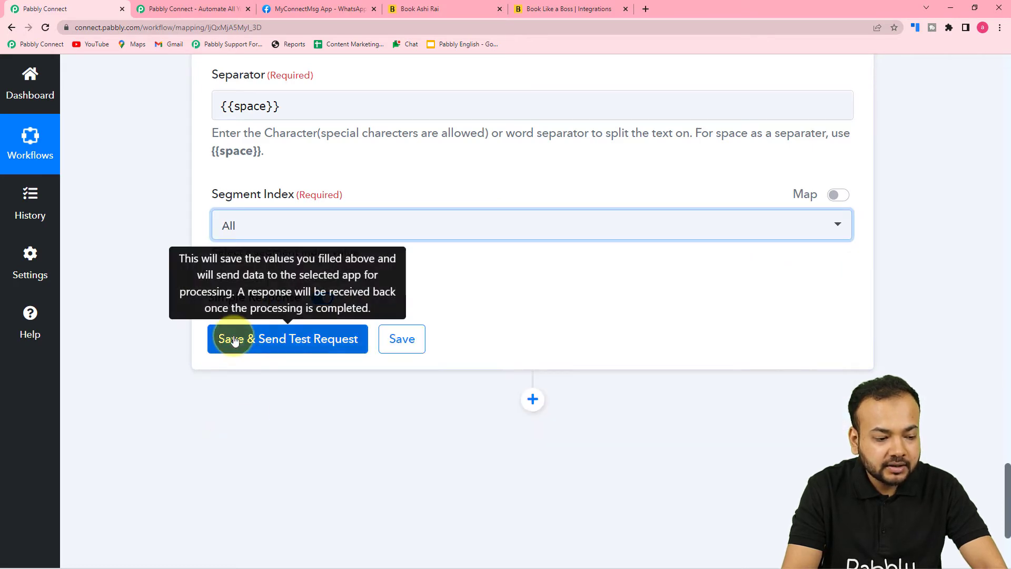
click(235, 340)
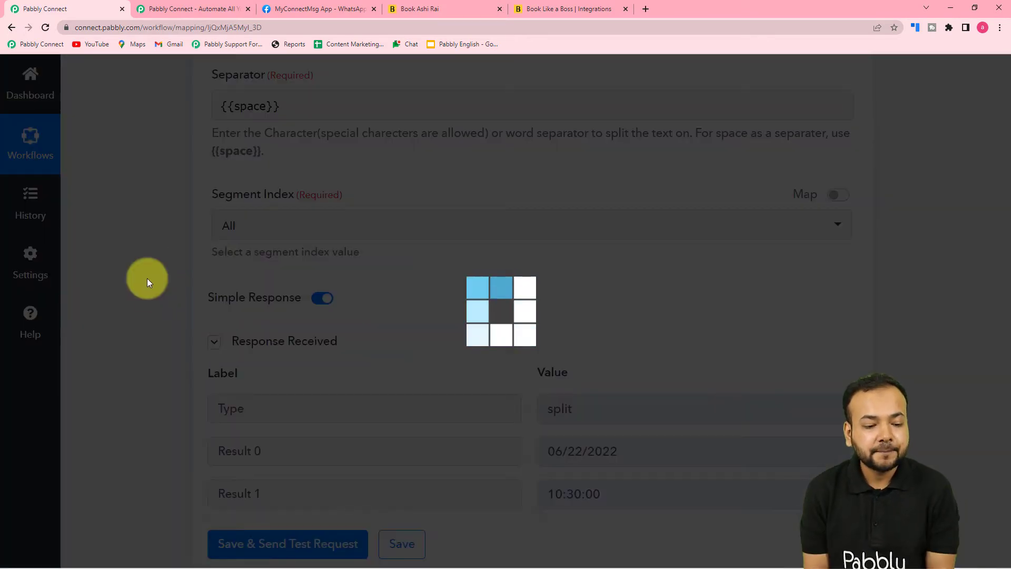
Review the split results 06/22/2022 and 10:30:00, then add a fourth action step
scroll(156, 244, down, 7)
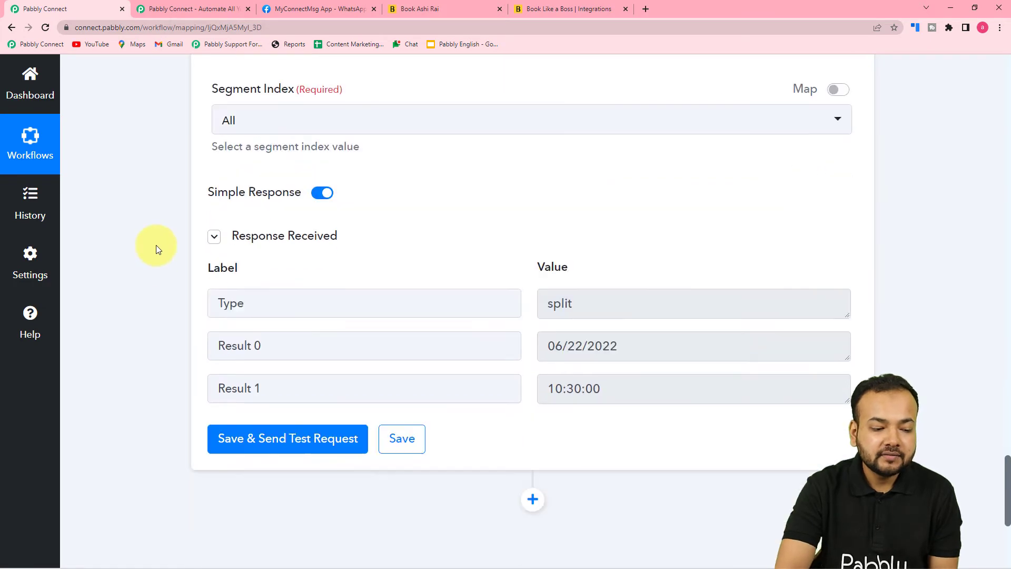
scroll(156, 245, up, 3)
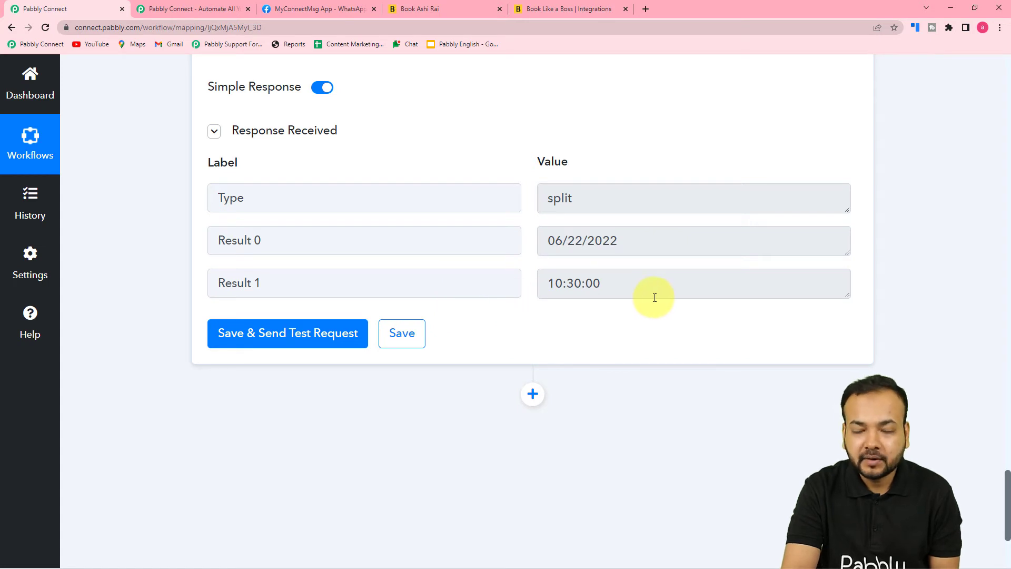
scroll(655, 297, up, 3)
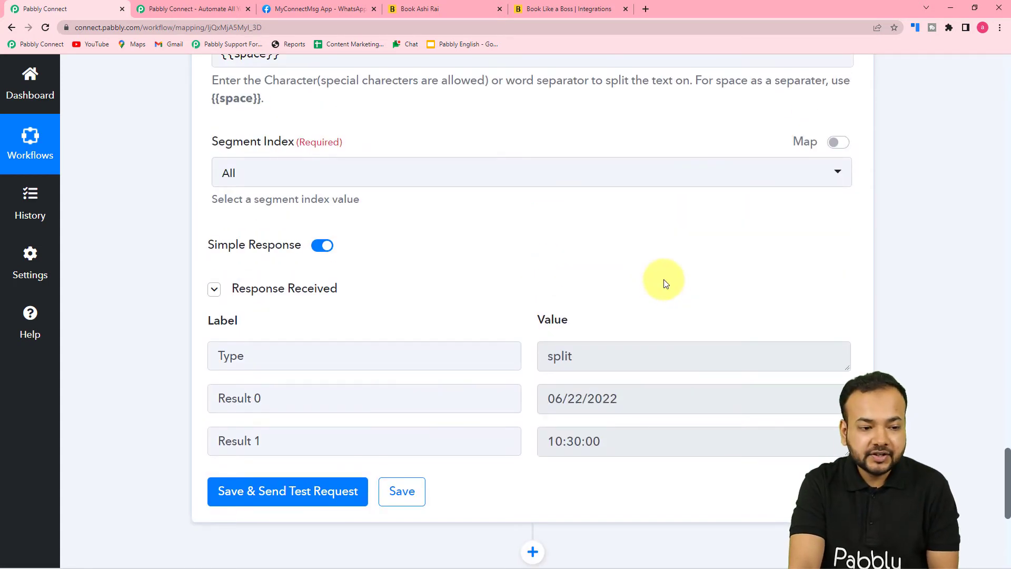
scroll(658, 285, up, 1)
scroll(664, 283, down, 2)
scroll(664, 281, down, 4)
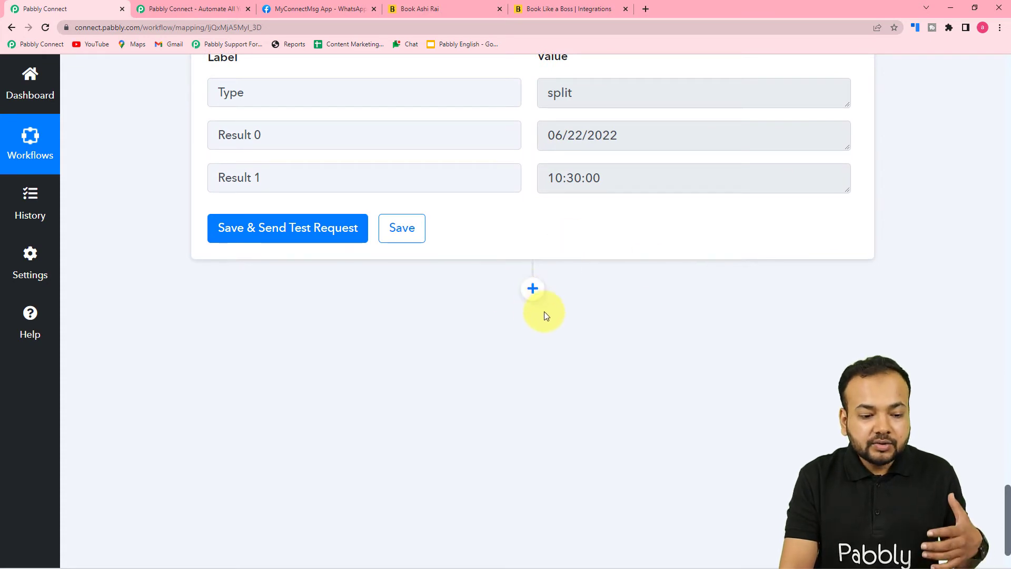
click(534, 289)
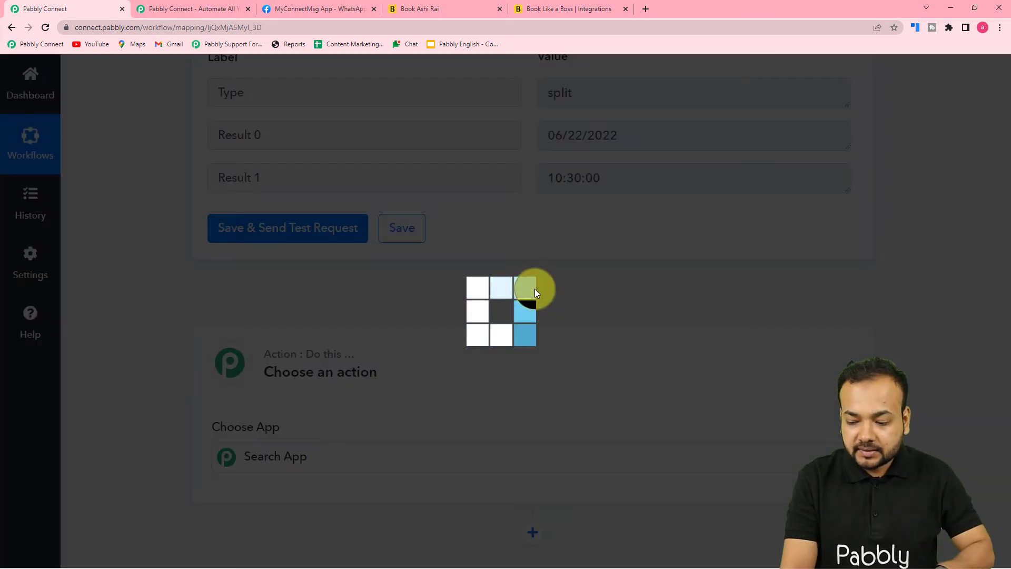
Search 'wha', pick WhatsApp Cloud API as the step's app, and list its action events
scroll(535, 288, down, 3)
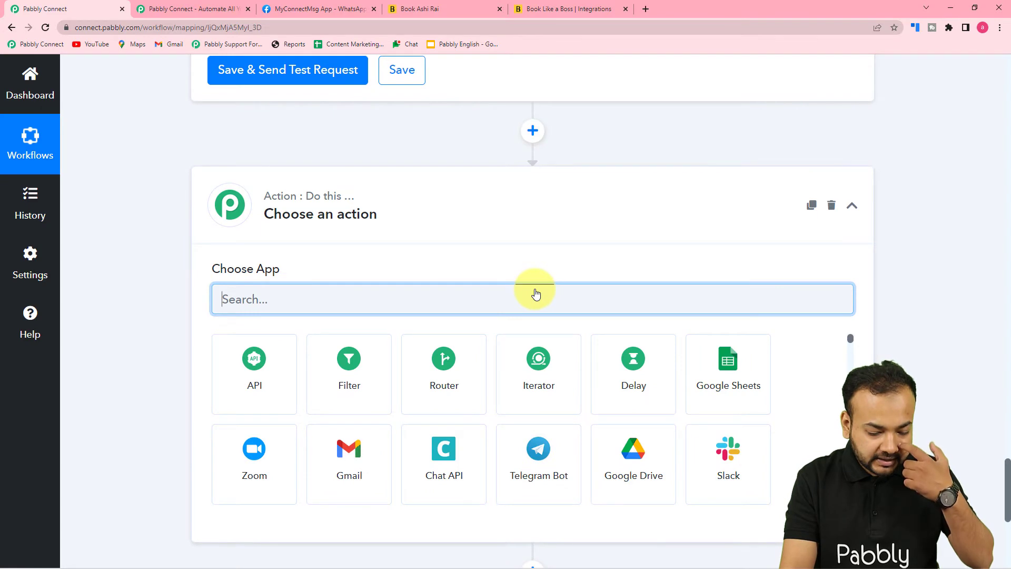
scroll(536, 294, down, 2)
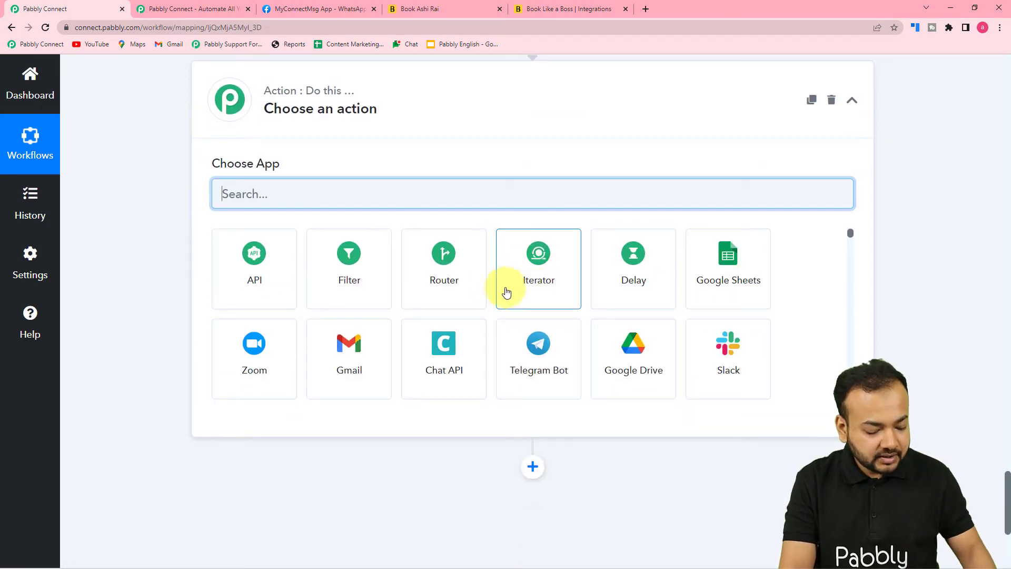
text(wh)
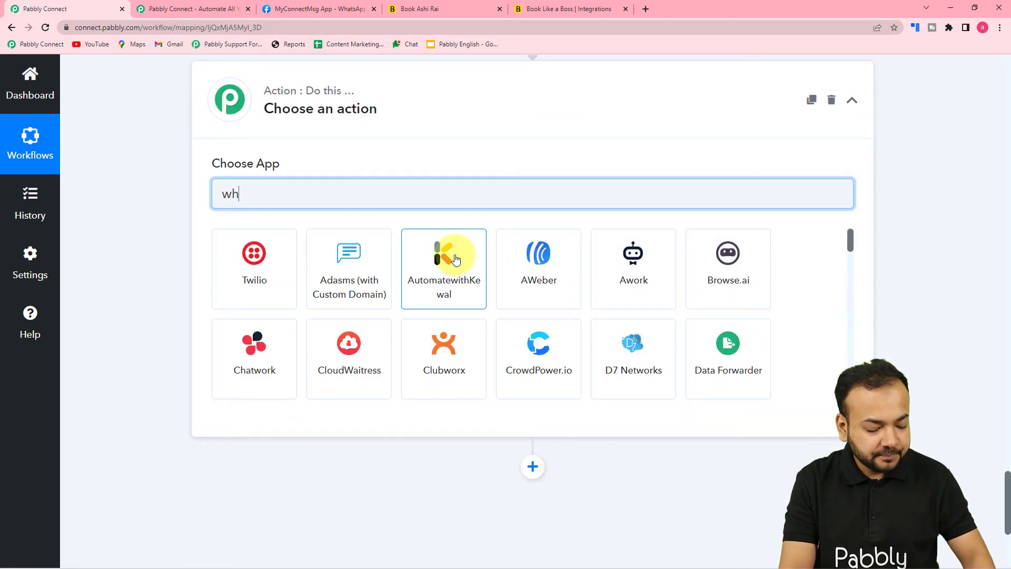
text(a)
click(633, 263)
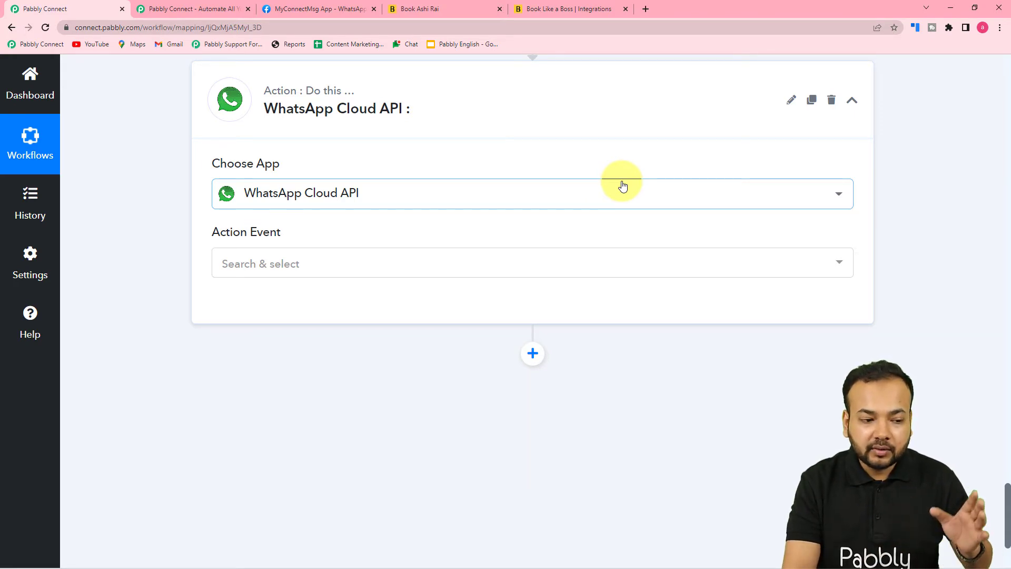
scroll(621, 185, down, 1)
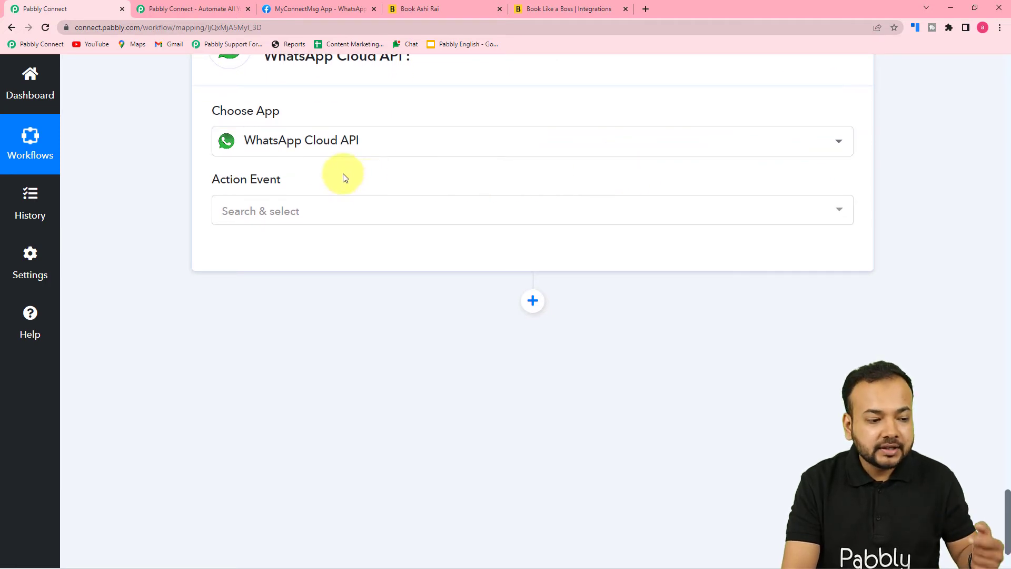
click(266, 213)
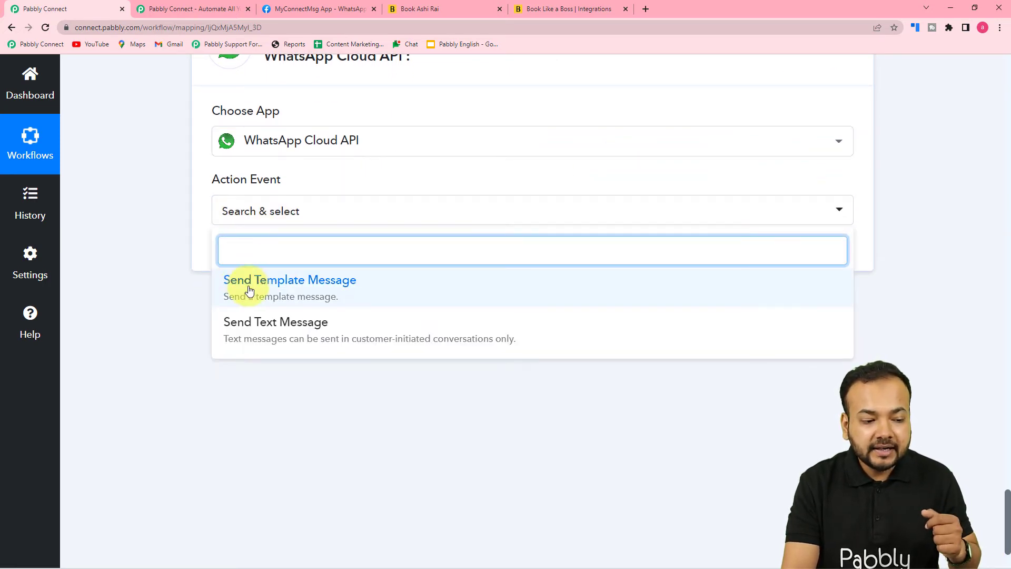
Choose Send Template Message and start a new WhatsApp Cloud API connection (#16)
click(289, 285)
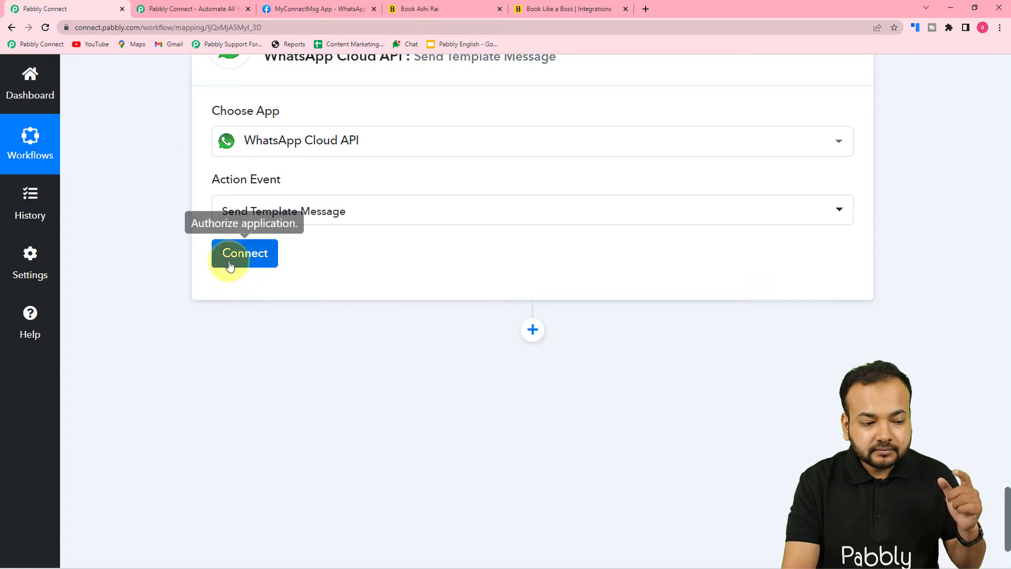
click(230, 263)
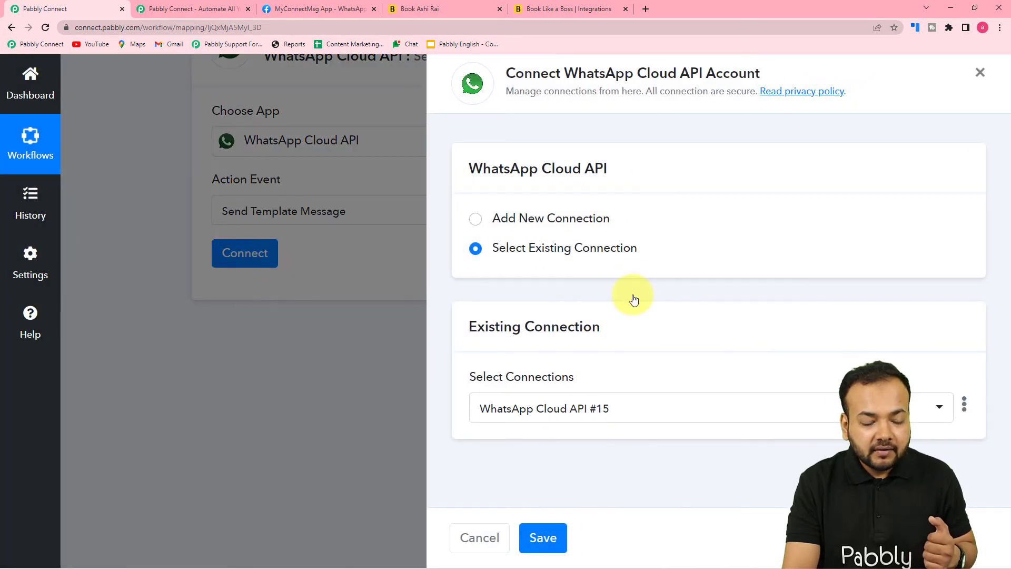
click(475, 226)
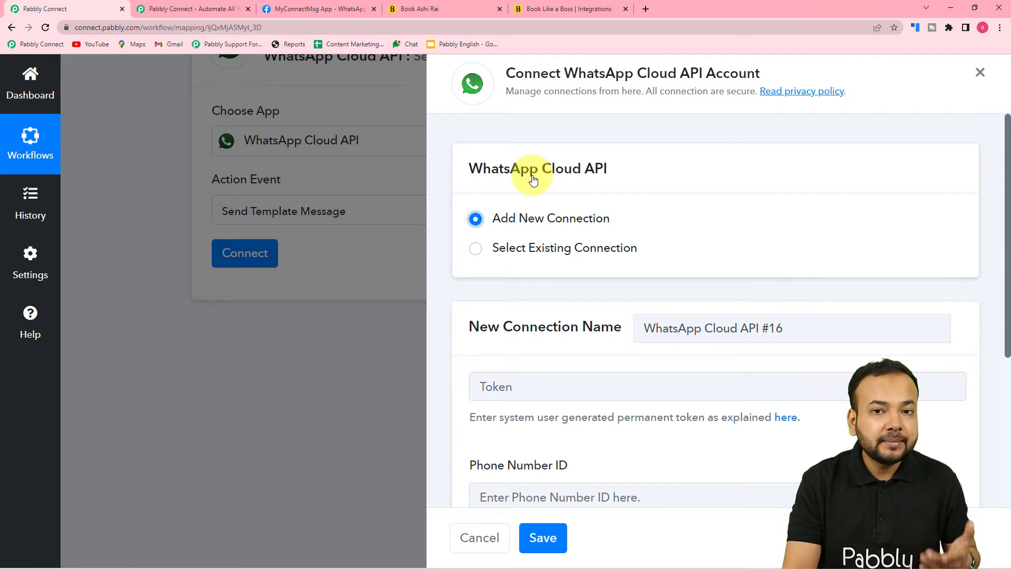
scroll(531, 175, down, 3)
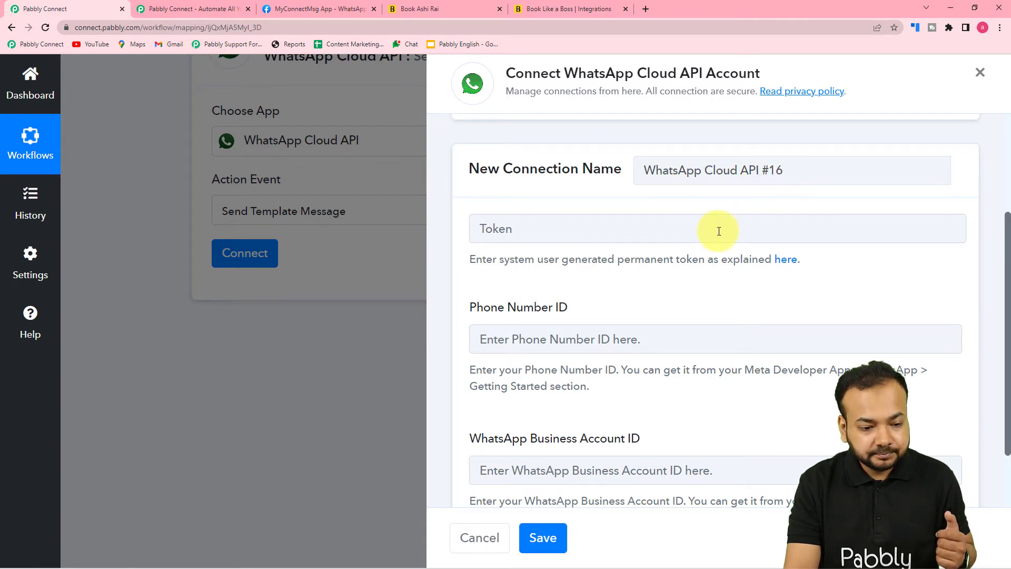
scroll(713, 228, down, 2)
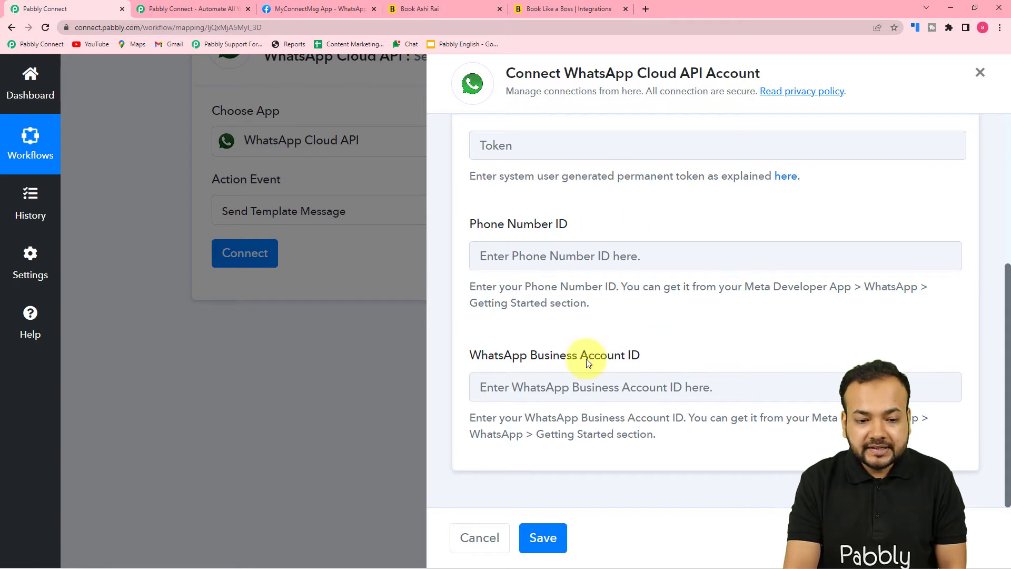
Read the Pabbly Forum guide on the permanent token, then return to the connection form
click(786, 177)
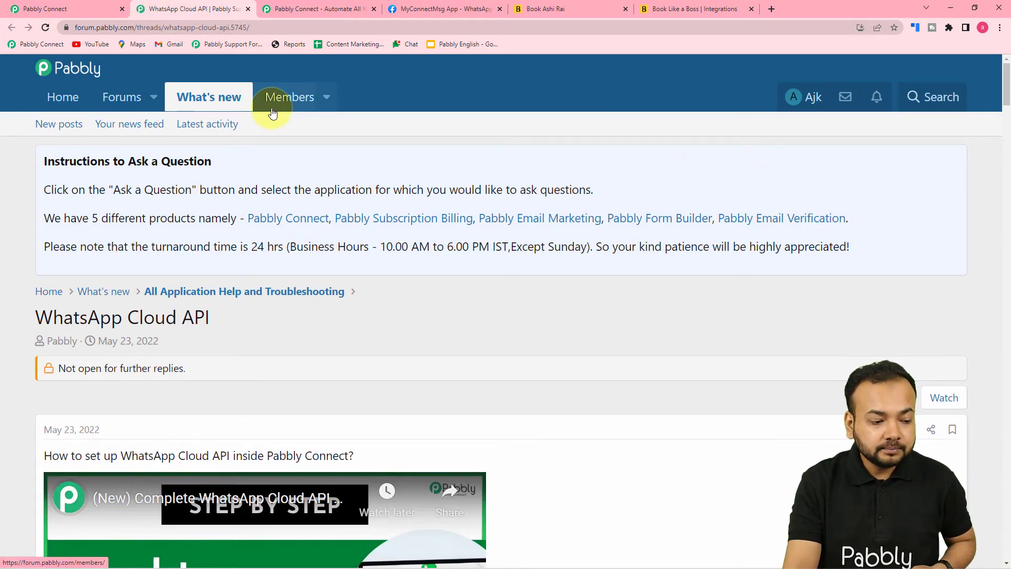
scroll(256, 191, down, 3)
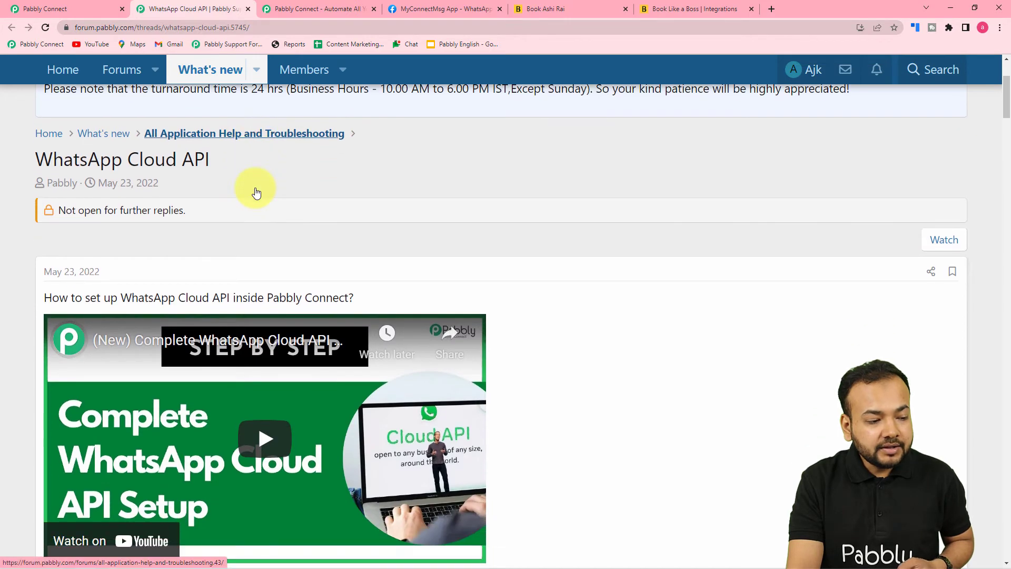
scroll(257, 192, down, 3)
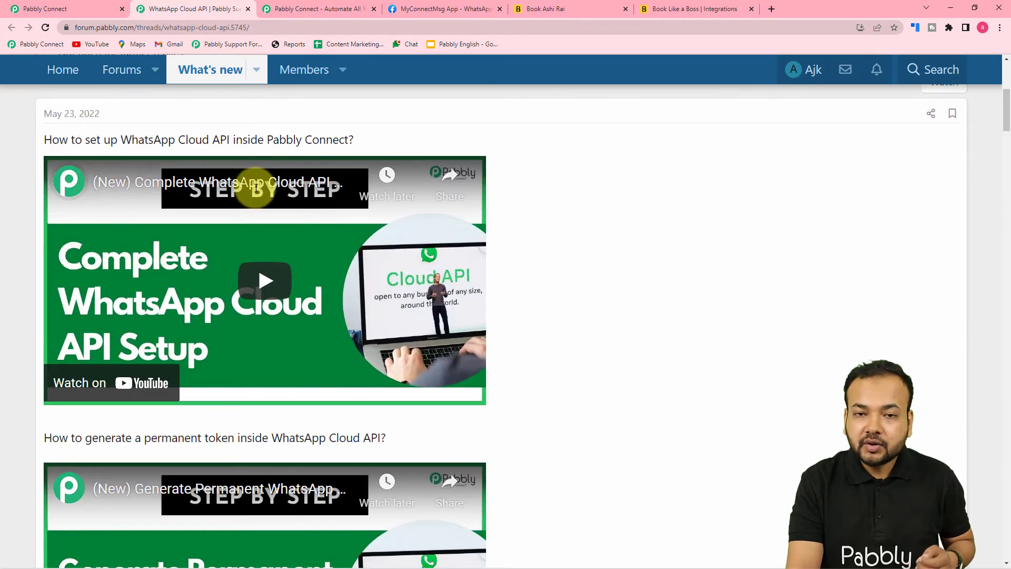
scroll(255, 188, down, 2)
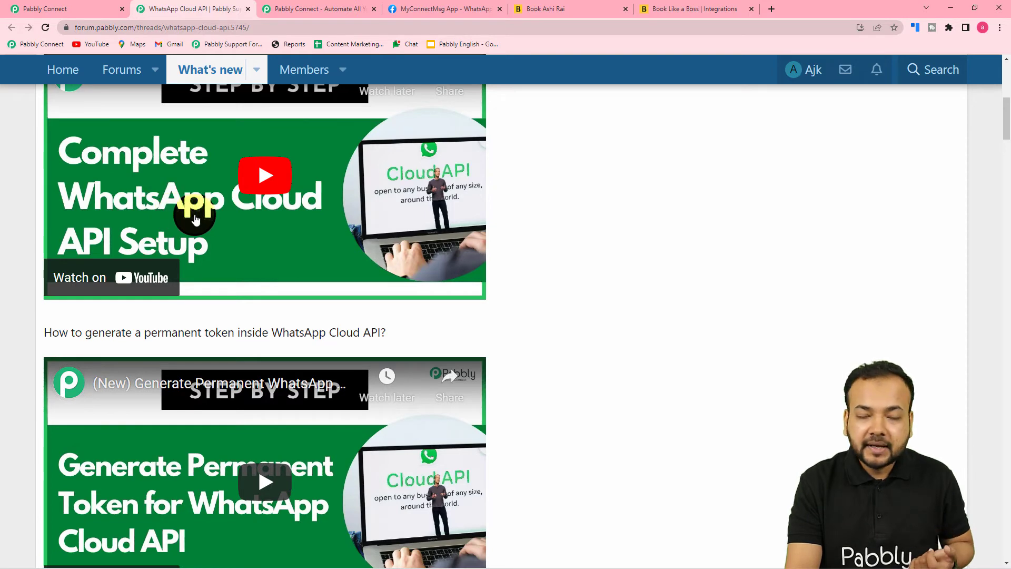
scroll(195, 219, up, 3)
scroll(312, 230, down, 4)
scroll(311, 230, down, 2)
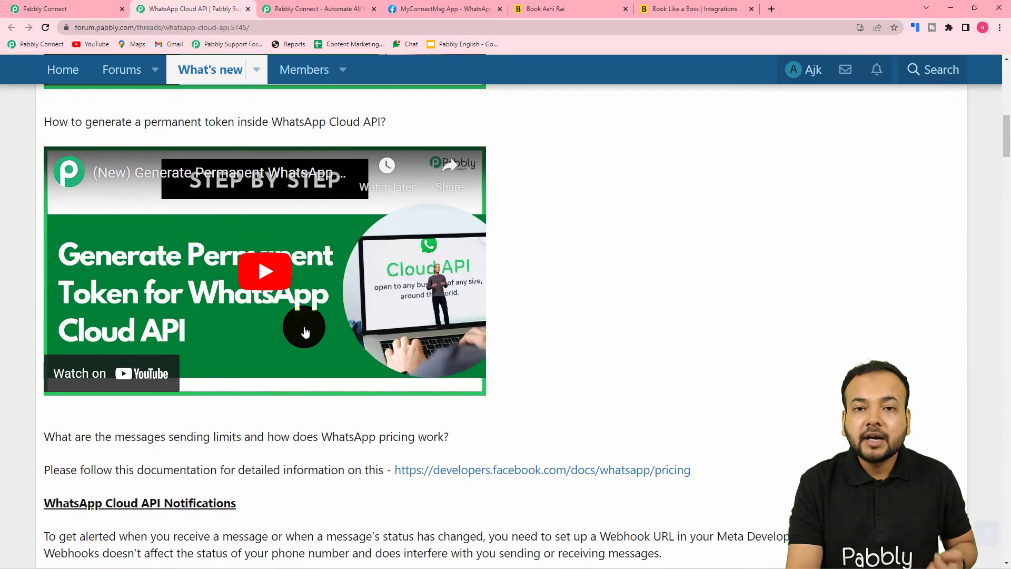
scroll(304, 330, down, 5)
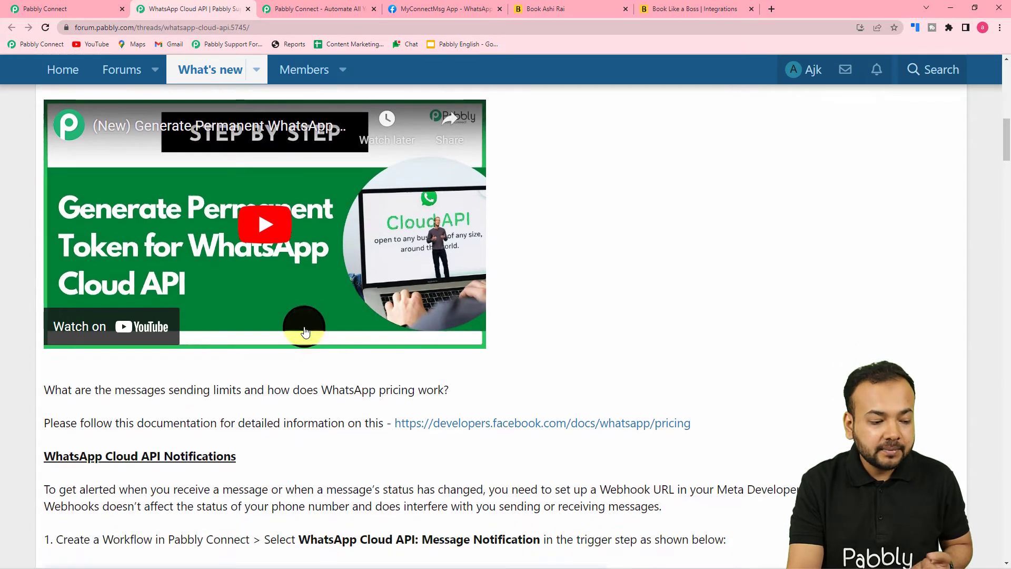
scroll(305, 330, down, 3)
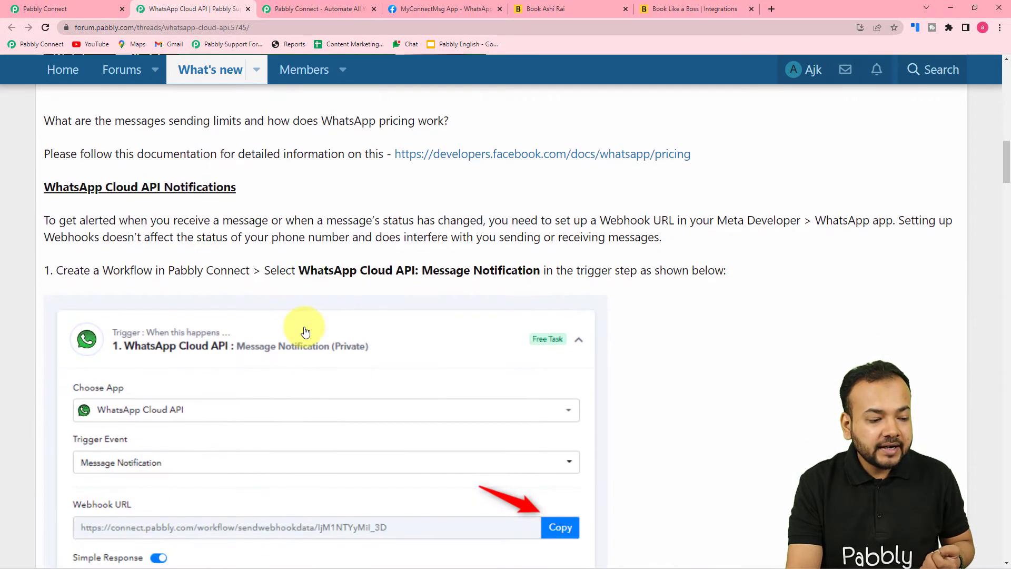
scroll(305, 330, down, 1)
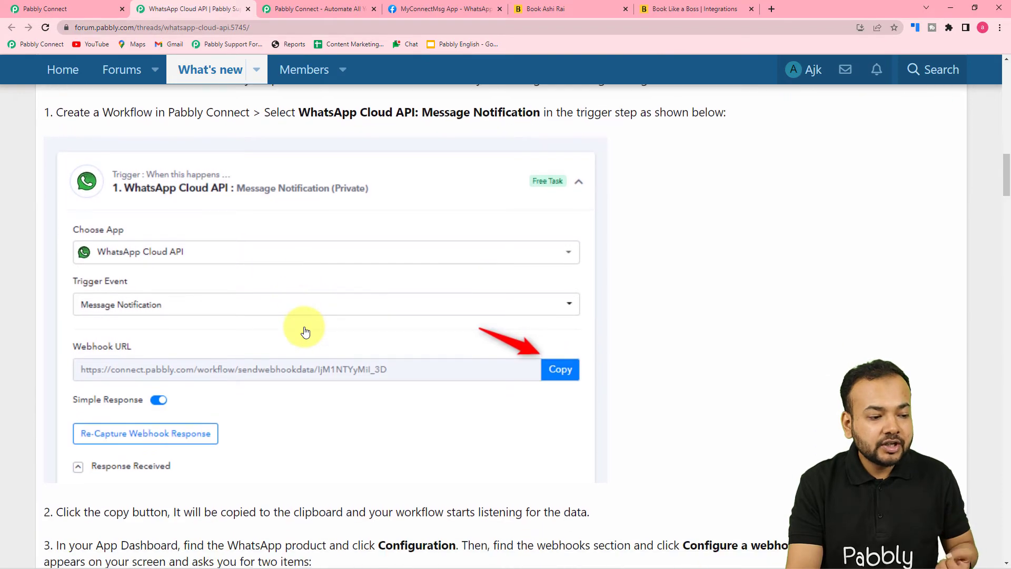
scroll(308, 322, down, 2)
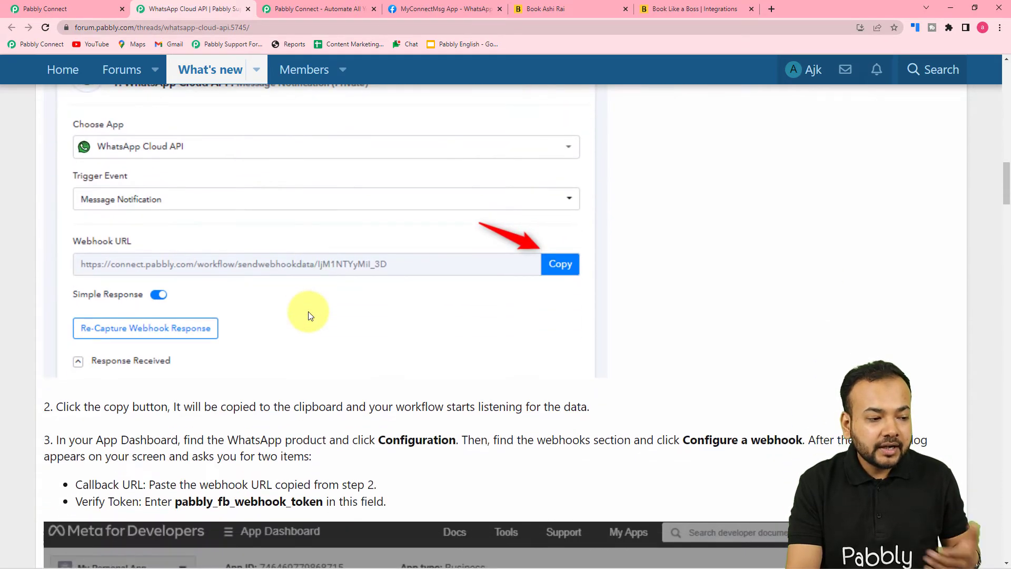
scroll(310, 316, down, 1)
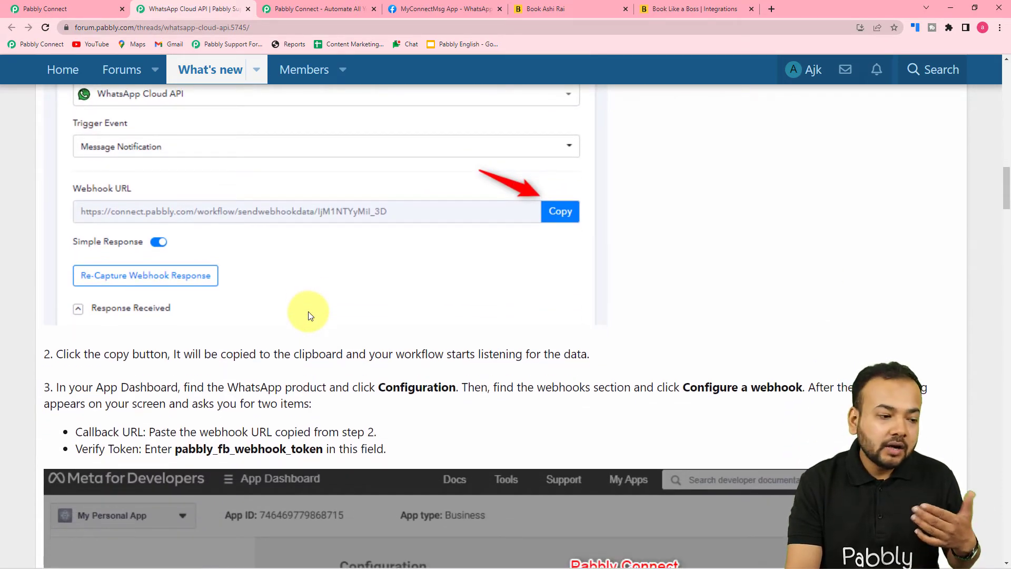
scroll(311, 315, down, 12)
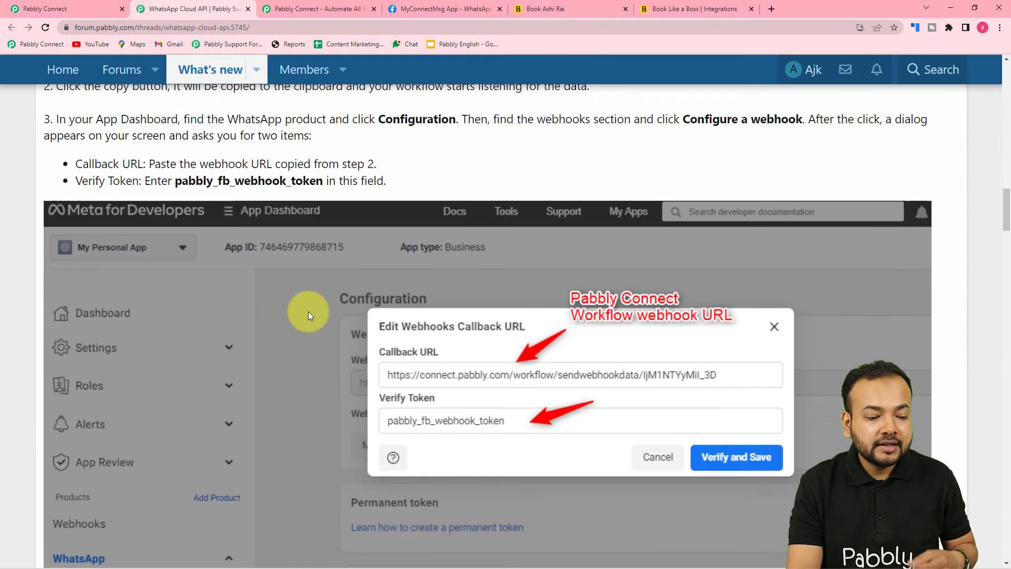
scroll(308, 311, down, 15)
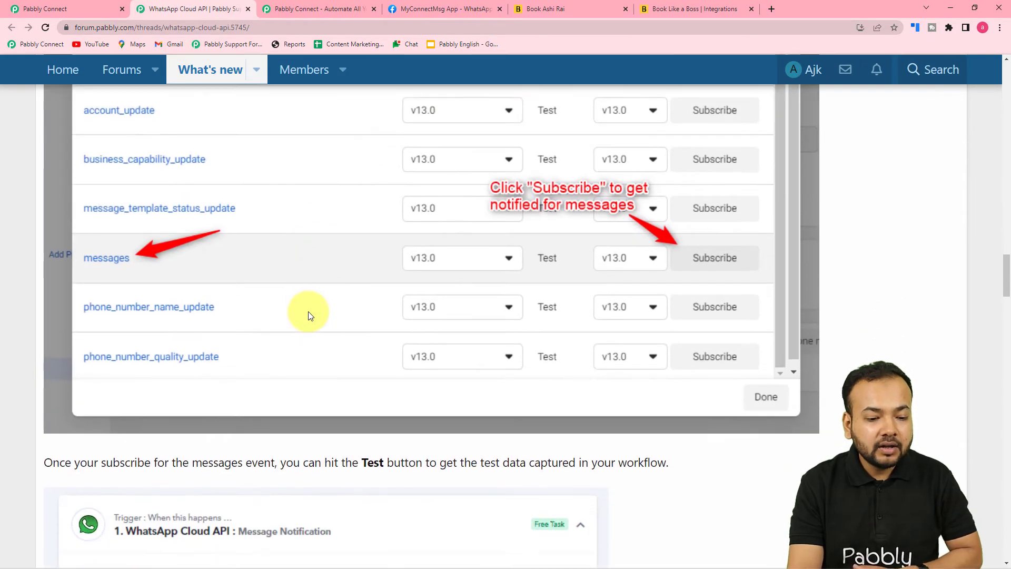
scroll(308, 311, down, 6)
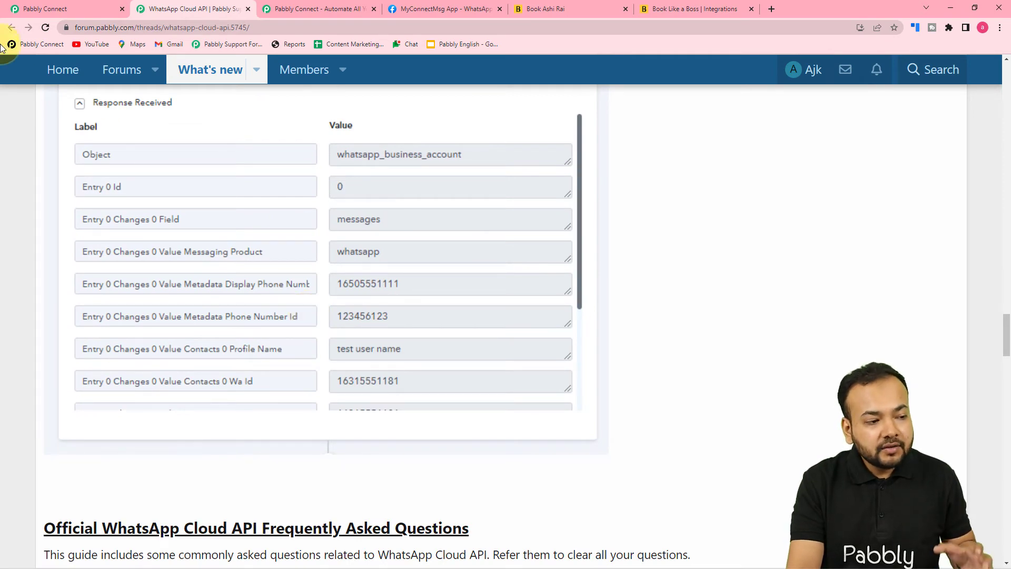
scroll(195, 160, down, 8)
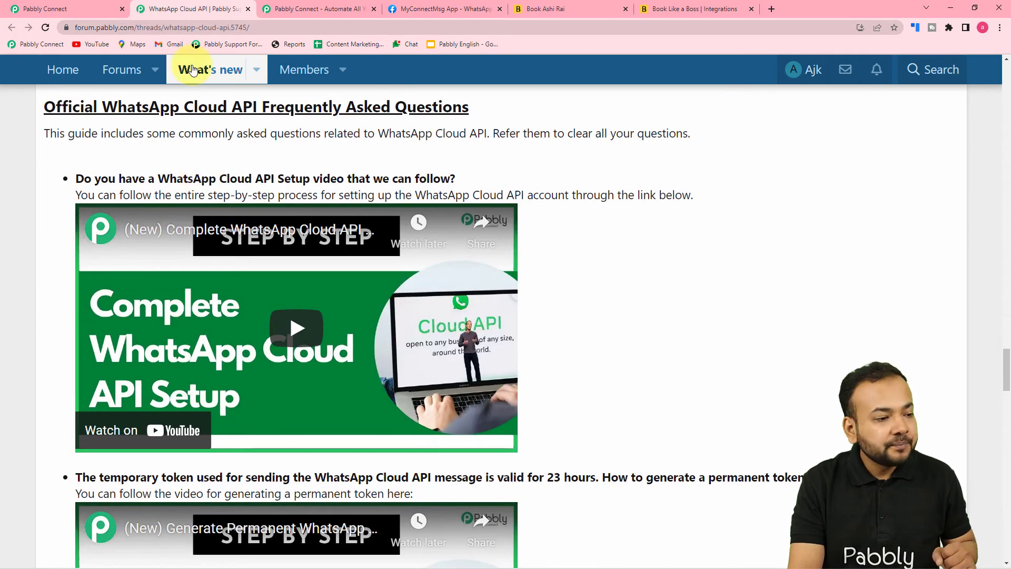
click(67, 11)
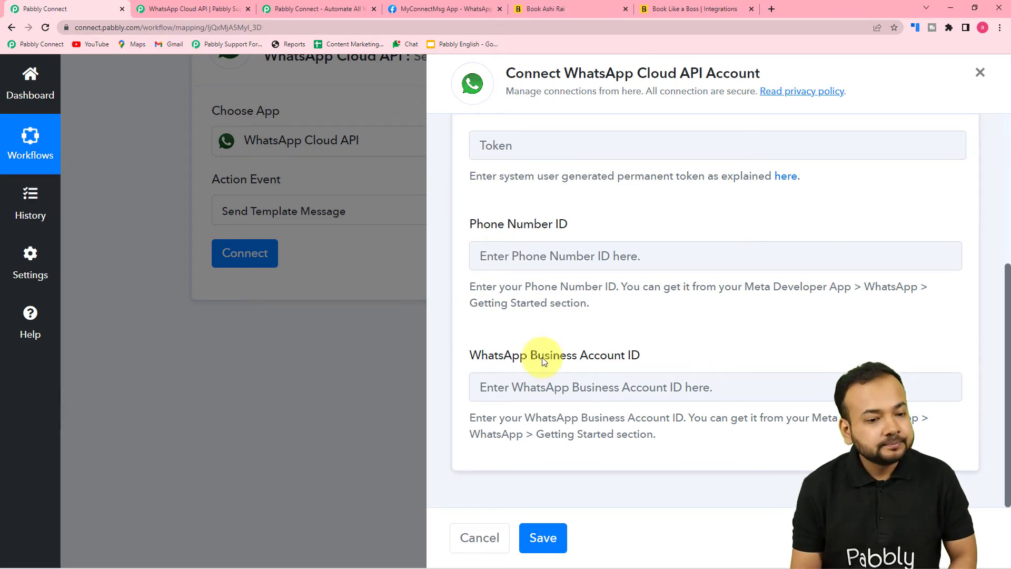
Switch to the MyConnectMsg App tab showing Meta's WhatsApp Getting started page
click(429, 9)
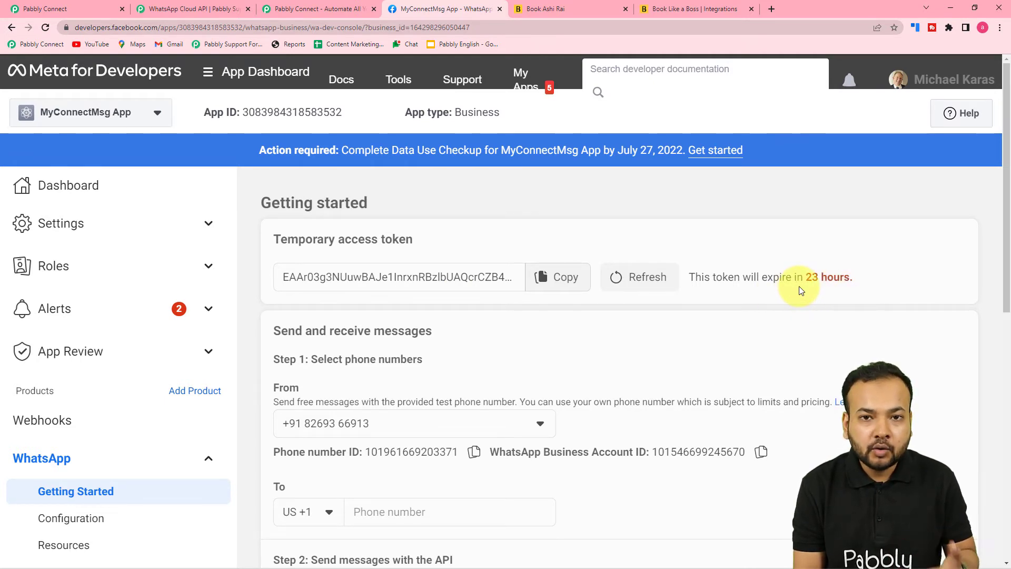
Check the FAQ, view the Phone number ID on Meta's Getting started page, and return to Pabbly
click(215, 12)
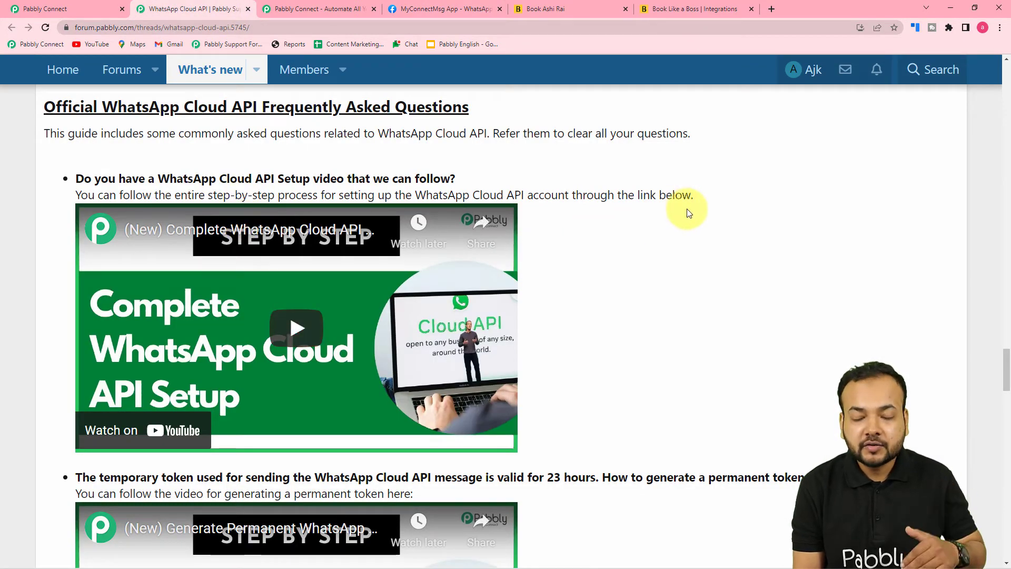
click(435, 8)
scroll(610, 210, down, 2)
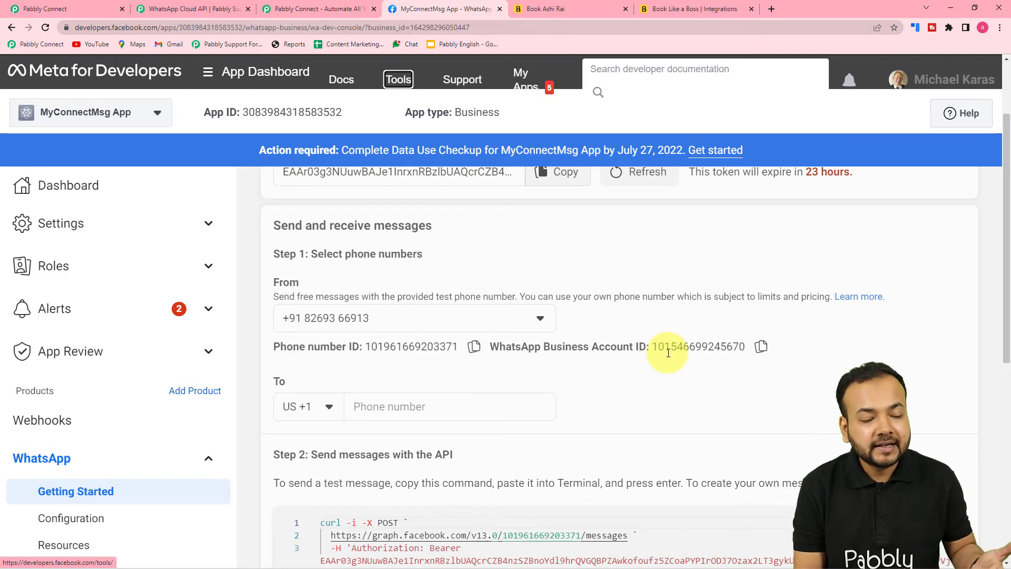
scroll(658, 345, down, 1)
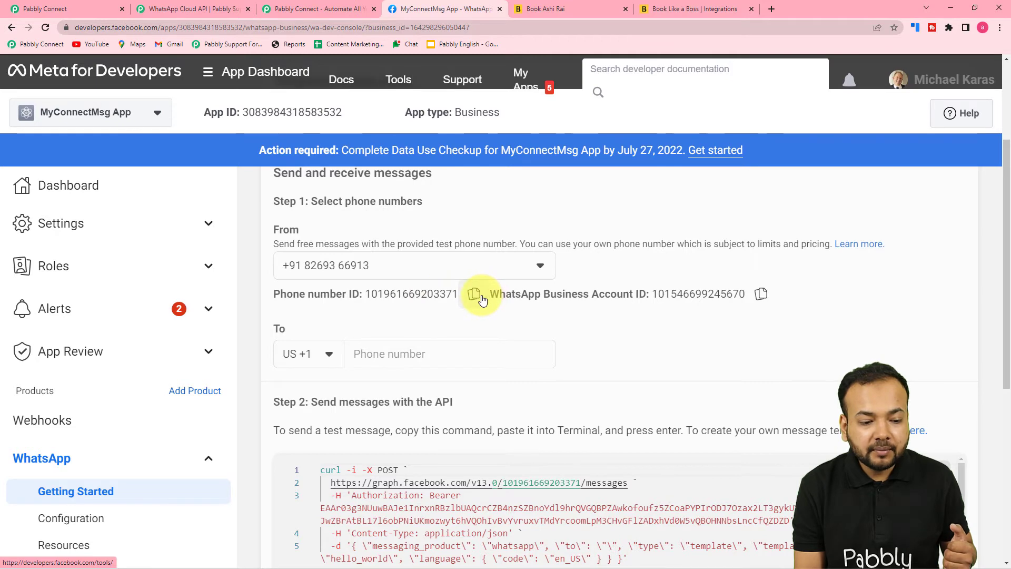
click(89, 16)
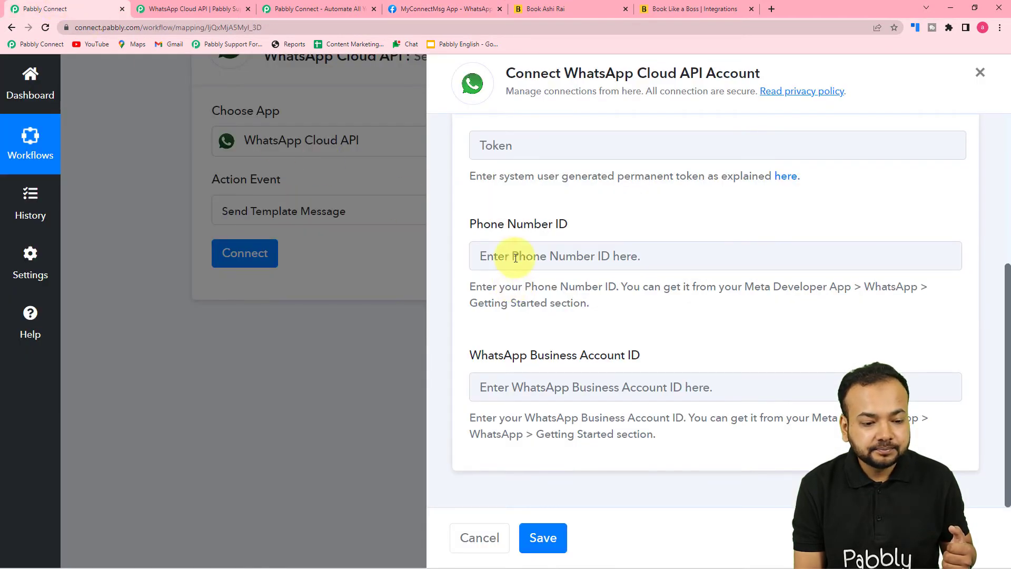
Paste the Phone Number ID, then copy the WhatsApp Business Account ID from Meta's Getting started page
right_click(515, 255)
click(527, 335)
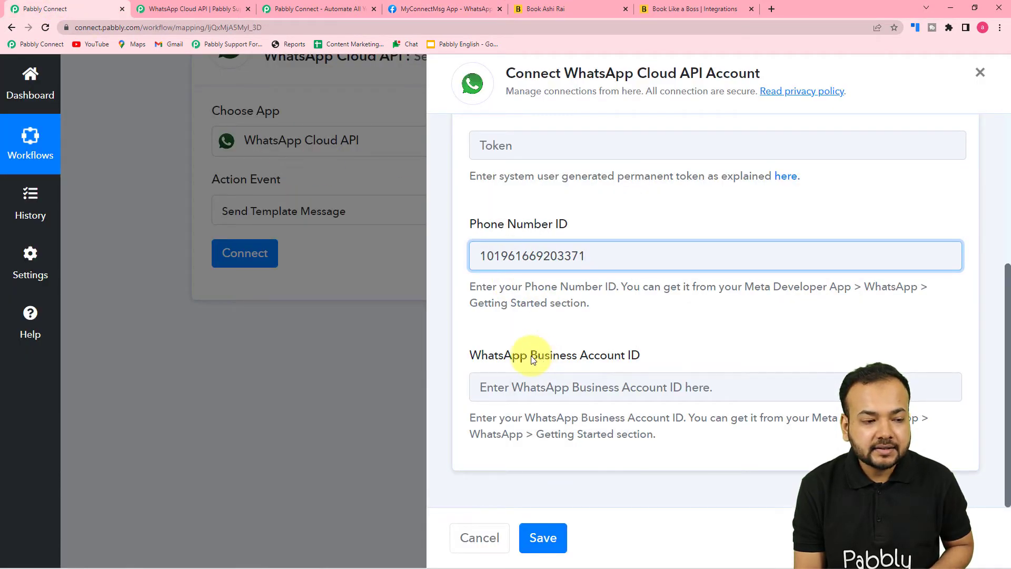
click(411, 6)
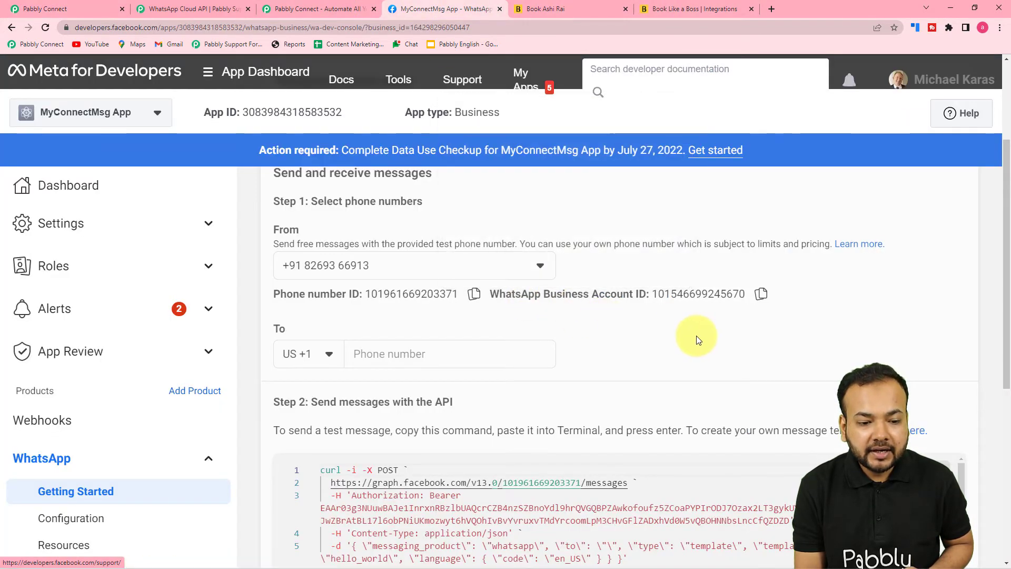
click(761, 293)
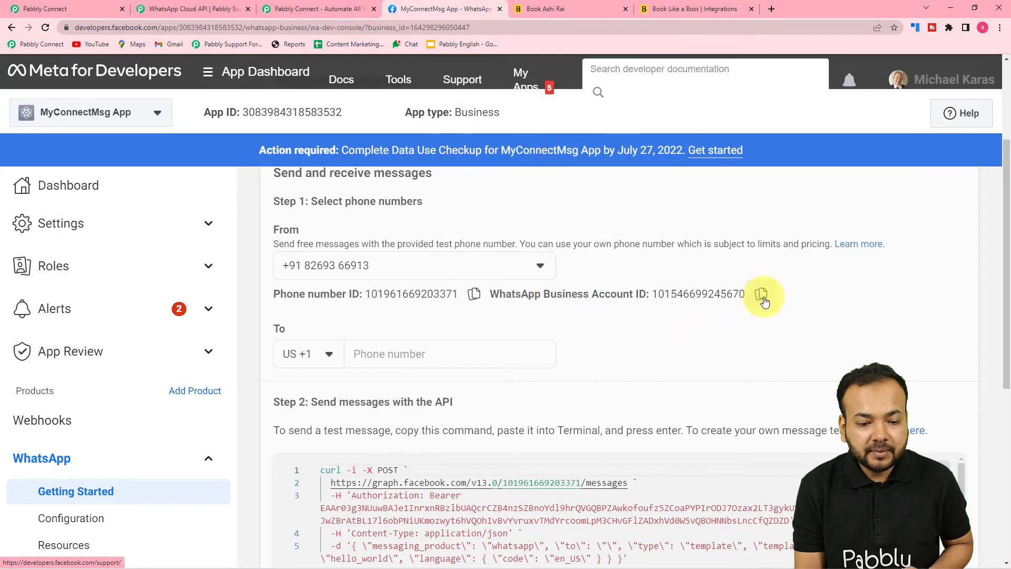
Paste the WhatsApp Business Account ID as plain text into the Pabbly connection form
click(42, 9)
right_click(503, 385)
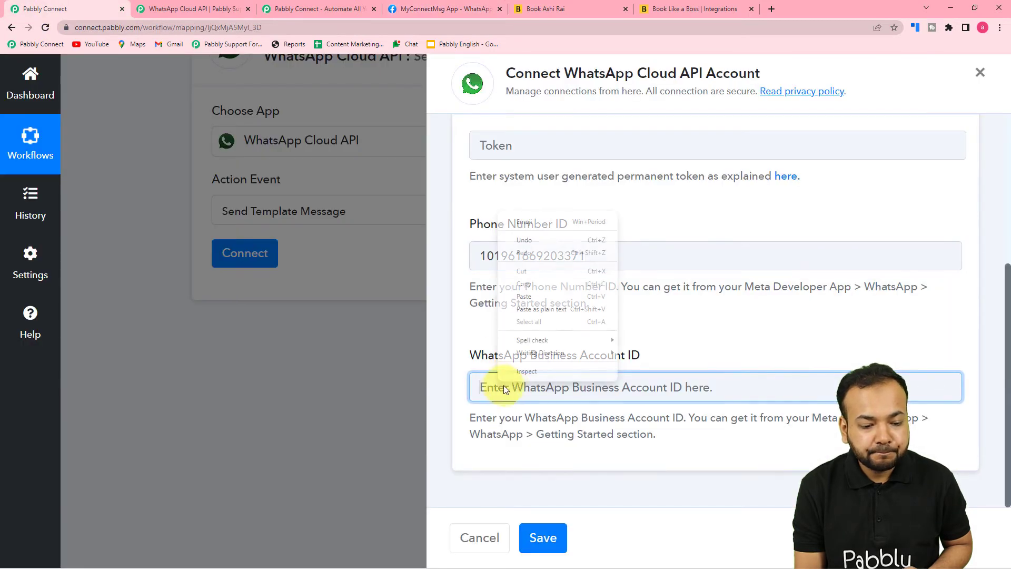
click(526, 313)
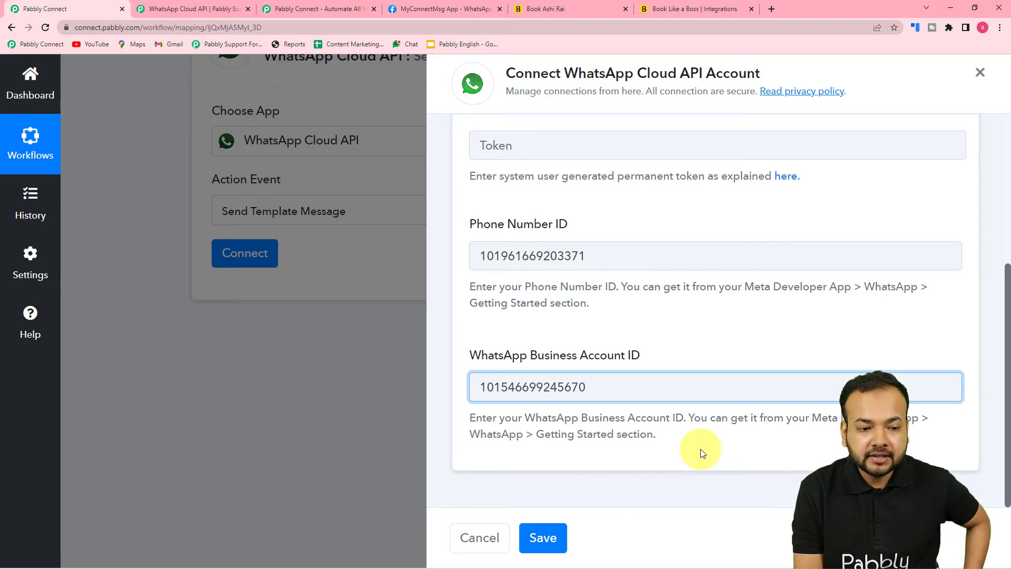
scroll(702, 452, up, 3)
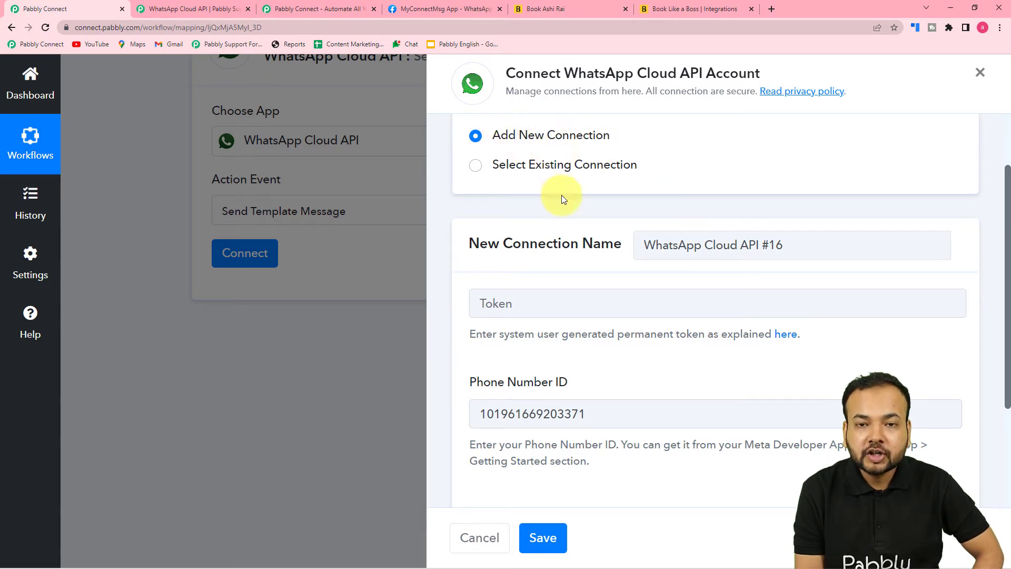
scroll(586, 334, down, 1)
scroll(585, 334, down, 1)
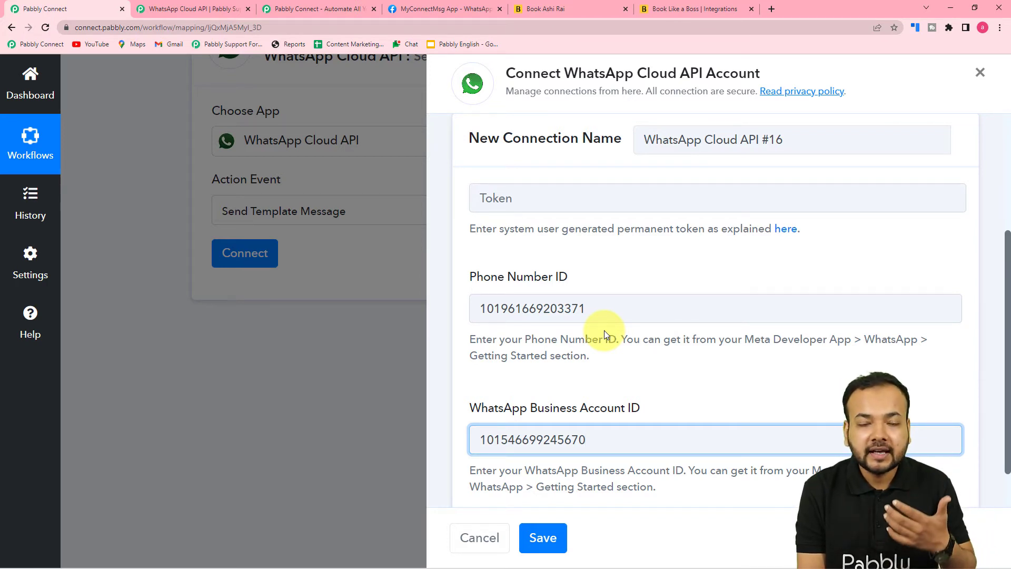
scroll(604, 330, up, 2)
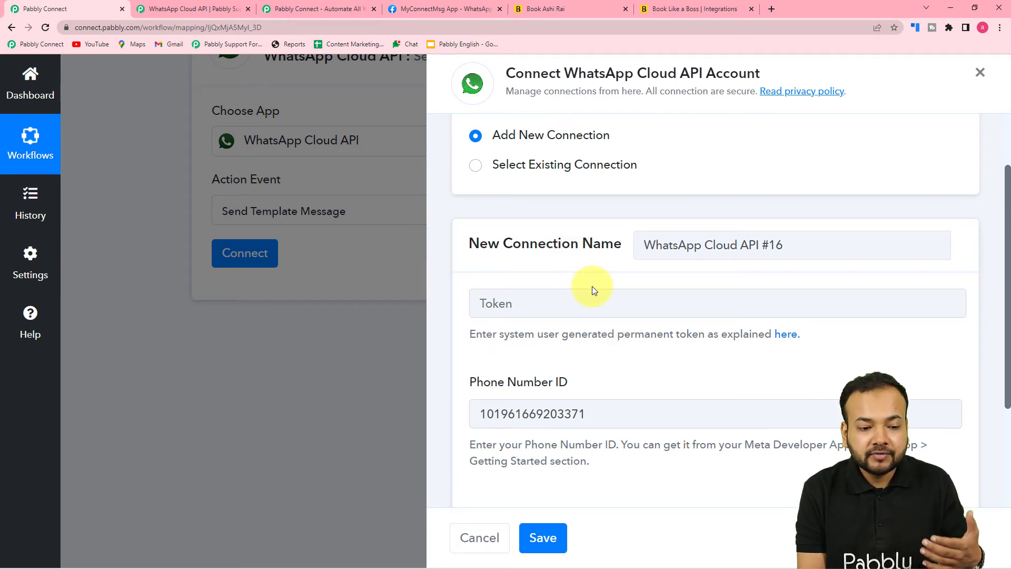
scroll(613, 331, down, 3)
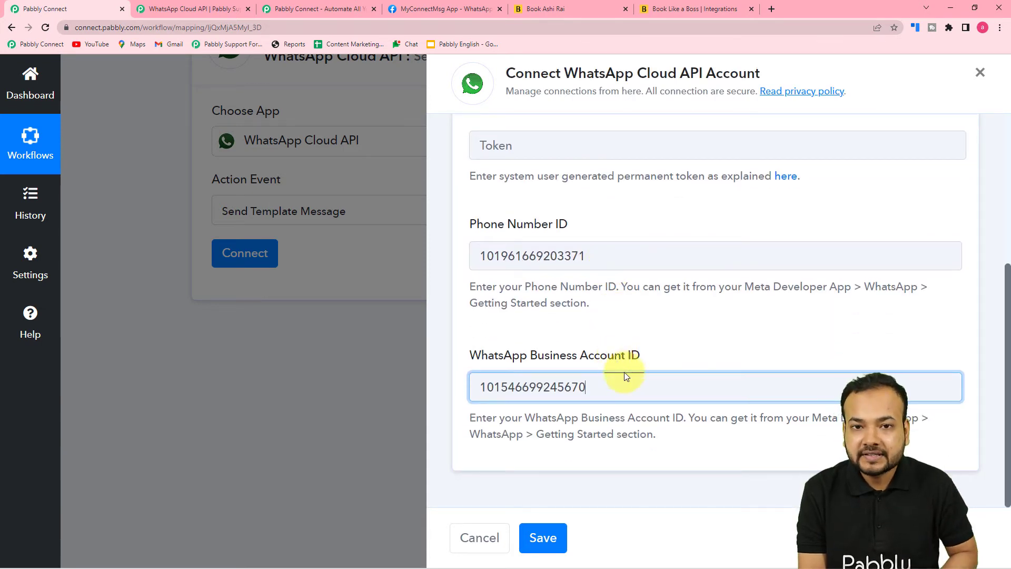
scroll(624, 372, up, 5)
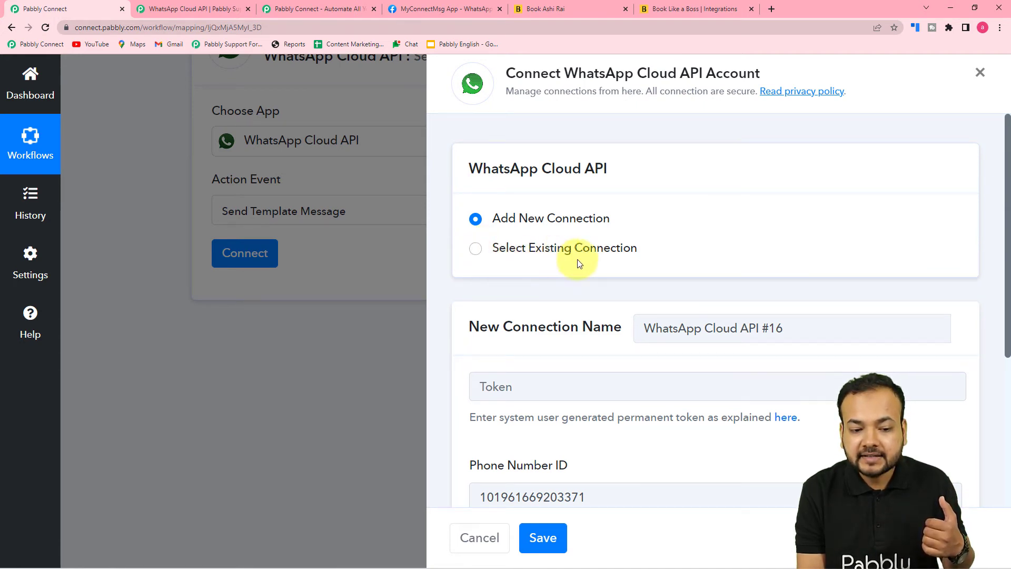
Reuse the saved 'WhatsApp Cloud API Final' connection and save it to load the template fields
click(477, 253)
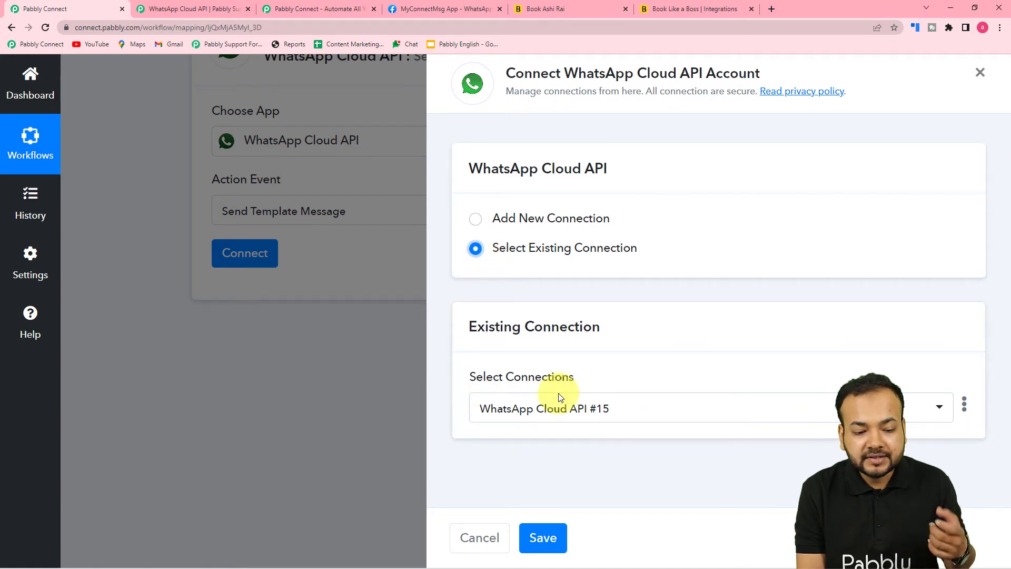
click(661, 418)
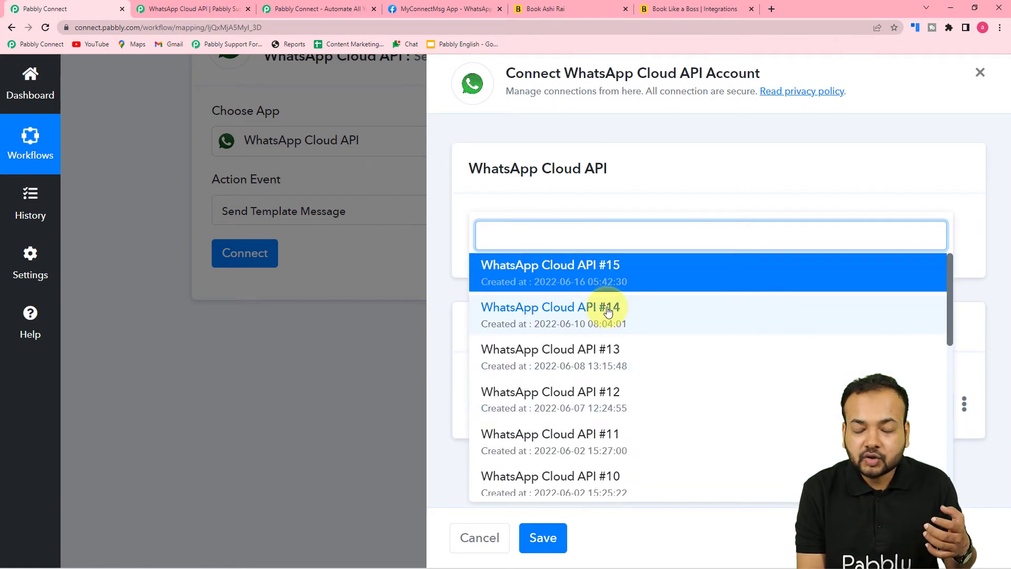
scroll(615, 371, down, 1)
scroll(615, 372, down, 6)
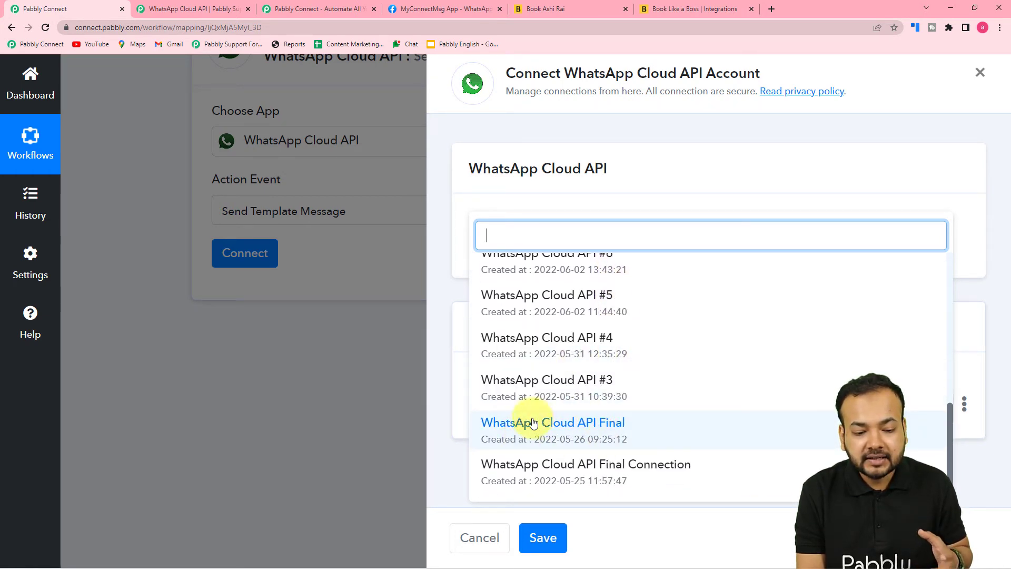
click(571, 436)
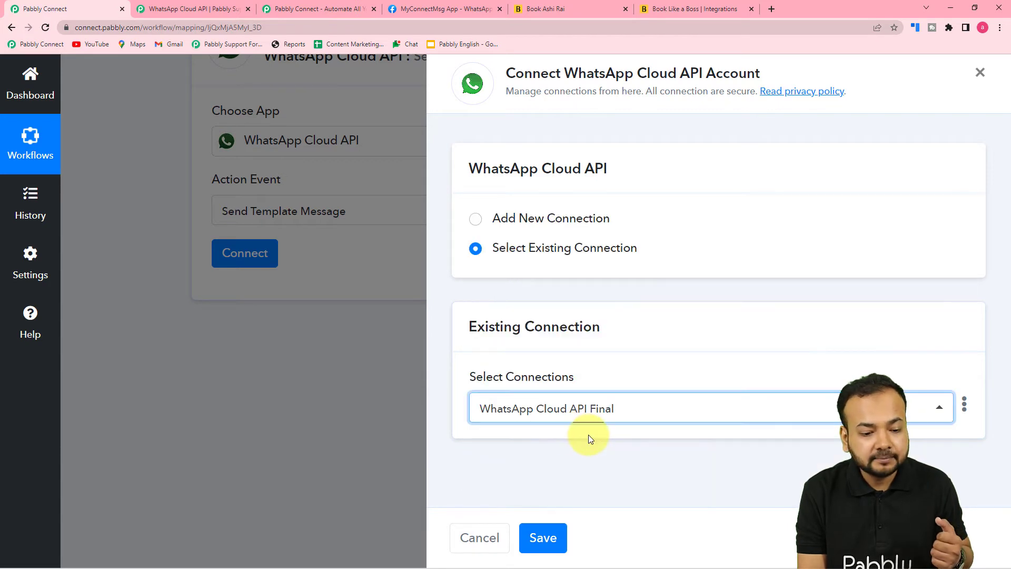
click(545, 538)
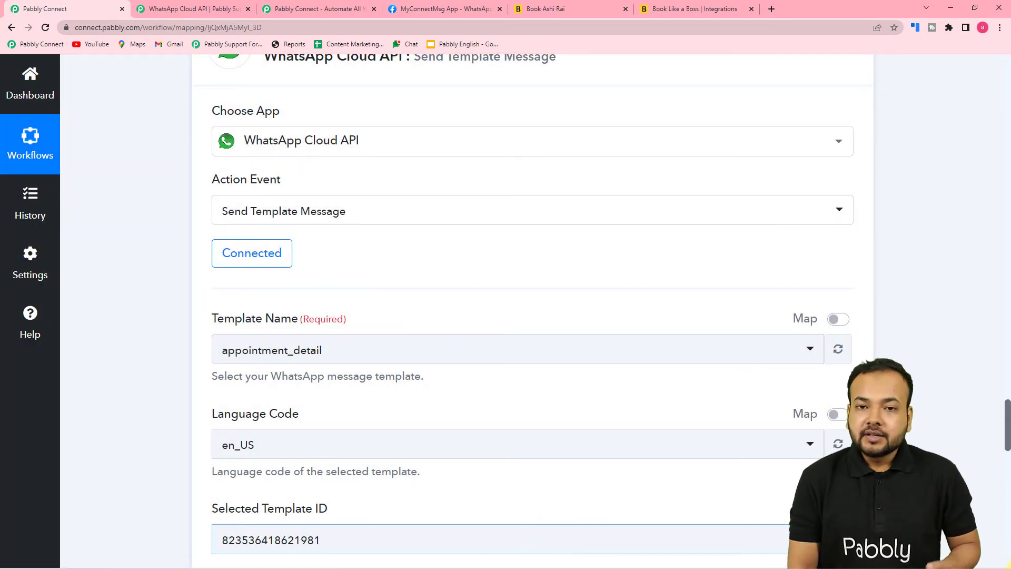
scroll(623, 323, down, 4)
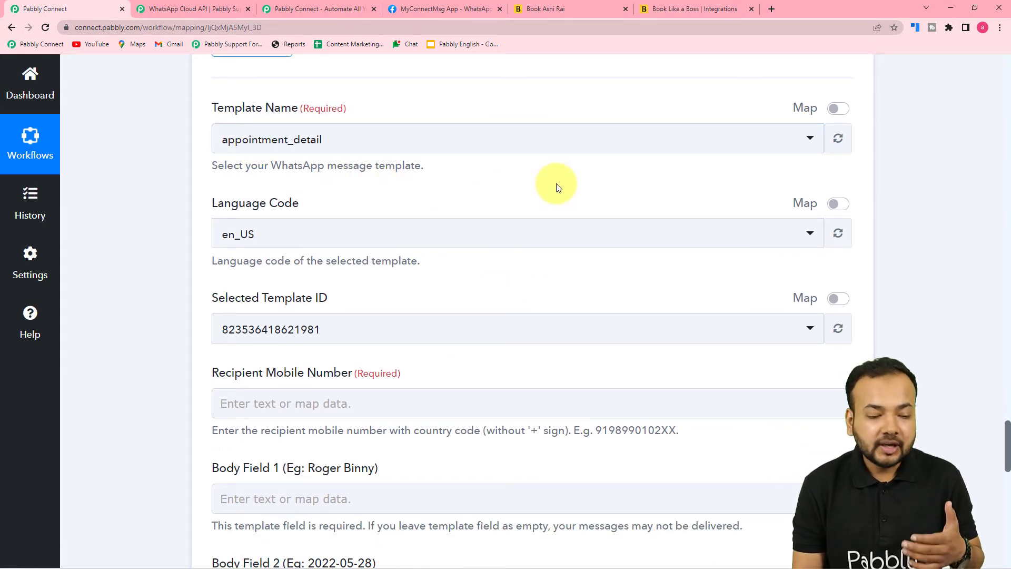
Open message templates from Step 2's 'click here' link on the MyConnectMsg App page
click(454, 10)
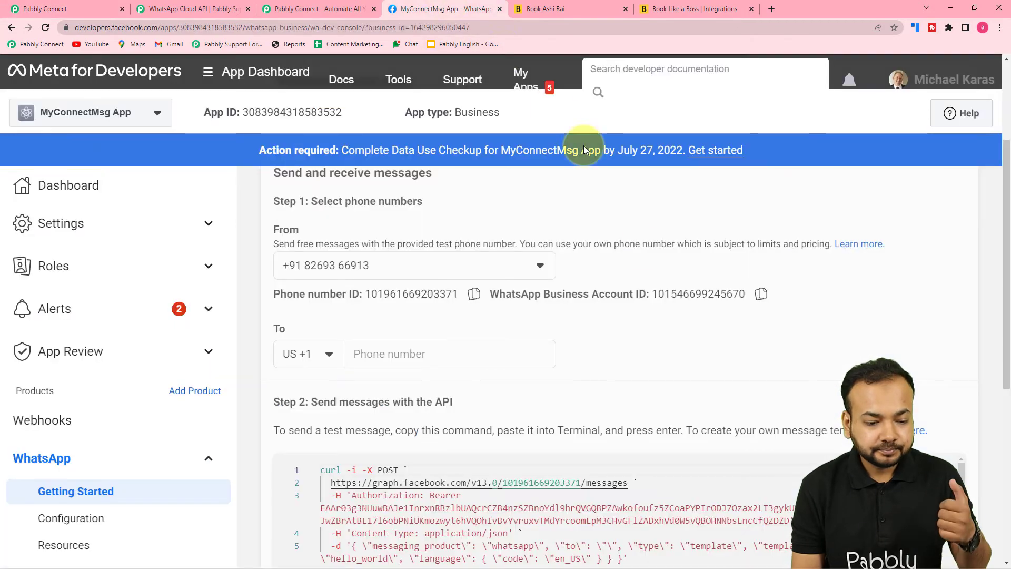
scroll(655, 279, down, 2)
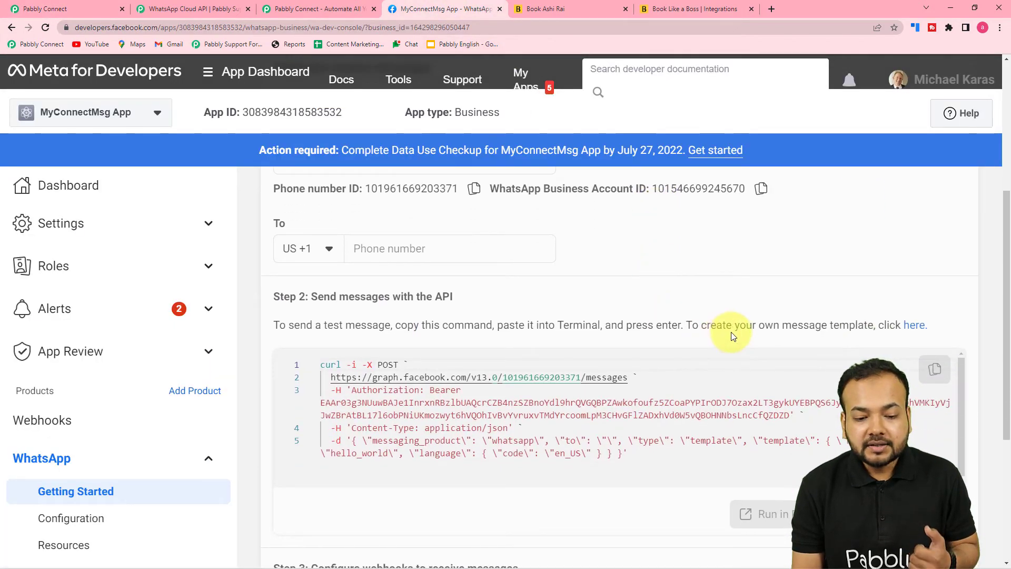
click(917, 326)
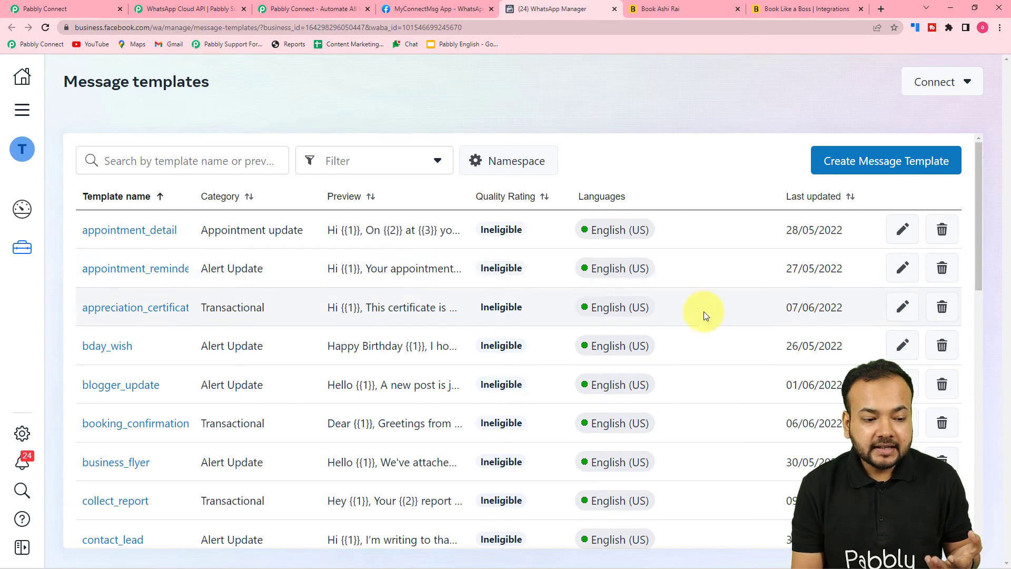
Open the appointment_detail template from the Message templates table
scroll(598, 293, down, 4)
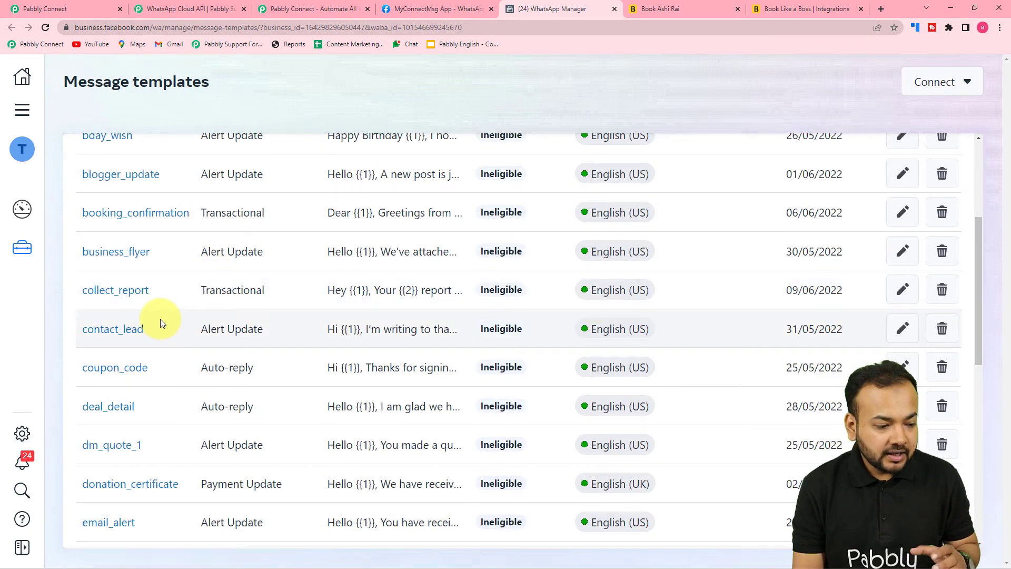
scroll(160, 322, down, 2)
scroll(160, 322, up, 6)
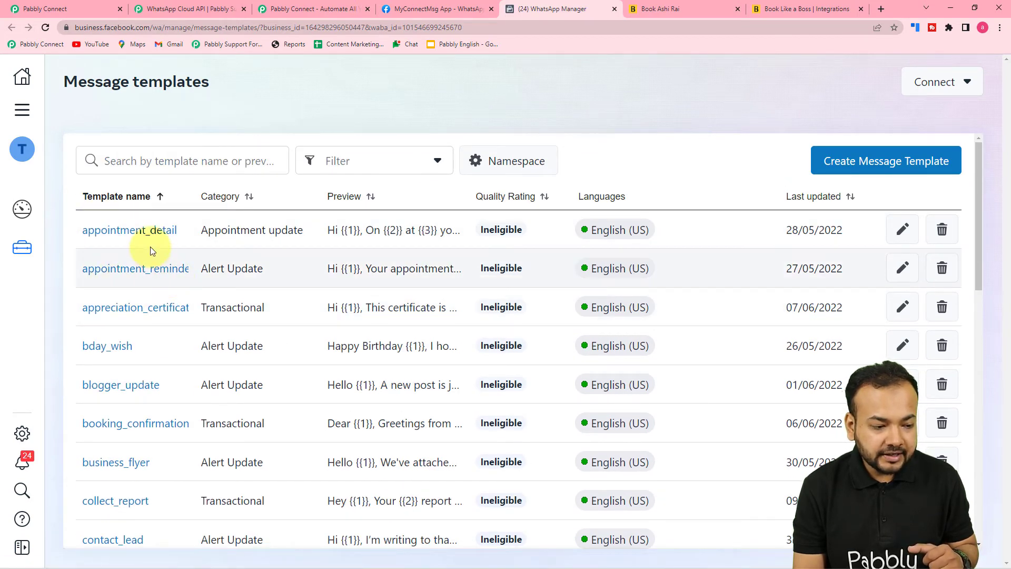
click(158, 229)
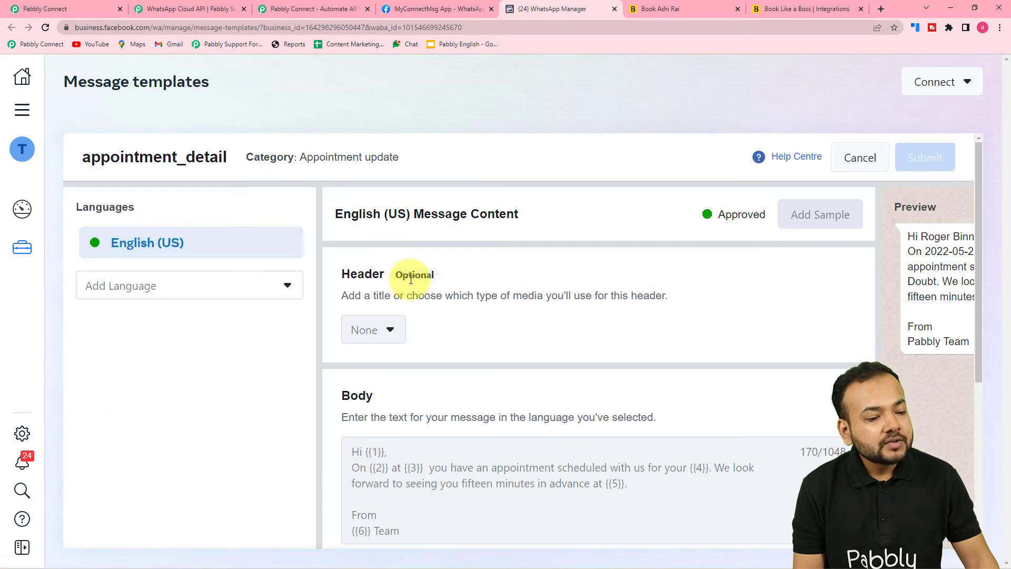
Review the appointment_detail Body and Preview, then cancel back to the templates list unchanged
scroll(484, 289, down, 3)
scroll(485, 292, down, 3)
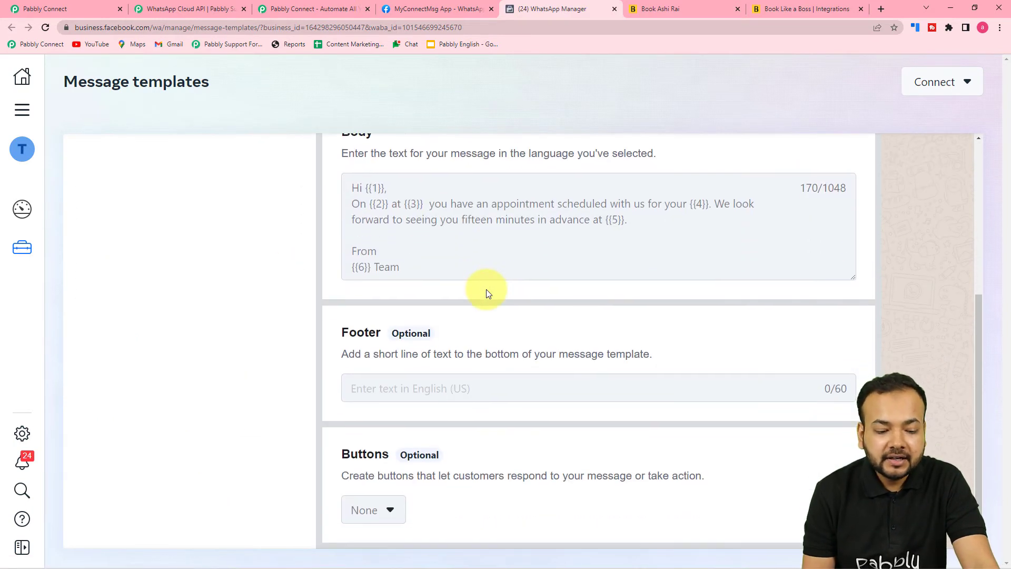
drag(456, 544, 746, 550)
scroll(760, 462, up, 5)
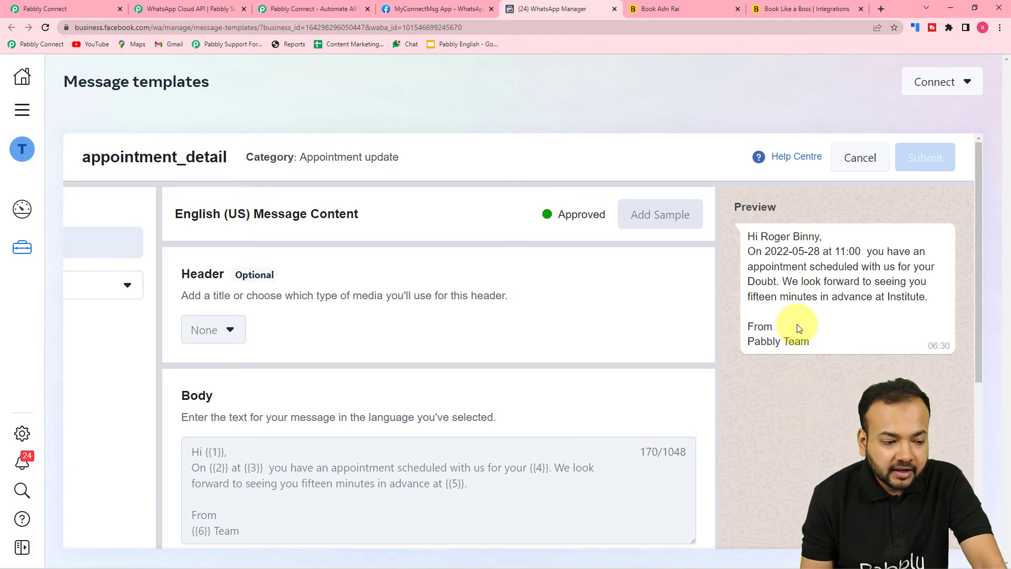
scroll(798, 328, down, 1)
scroll(797, 324, down, 2)
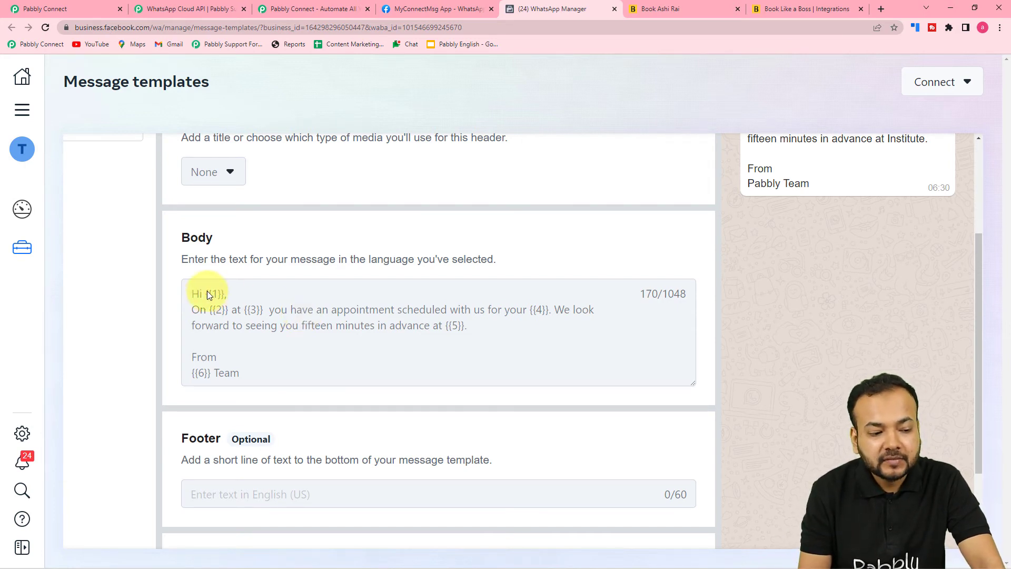
scroll(576, 328, up, 3)
scroll(576, 328, down, 1)
scroll(576, 327, down, 1)
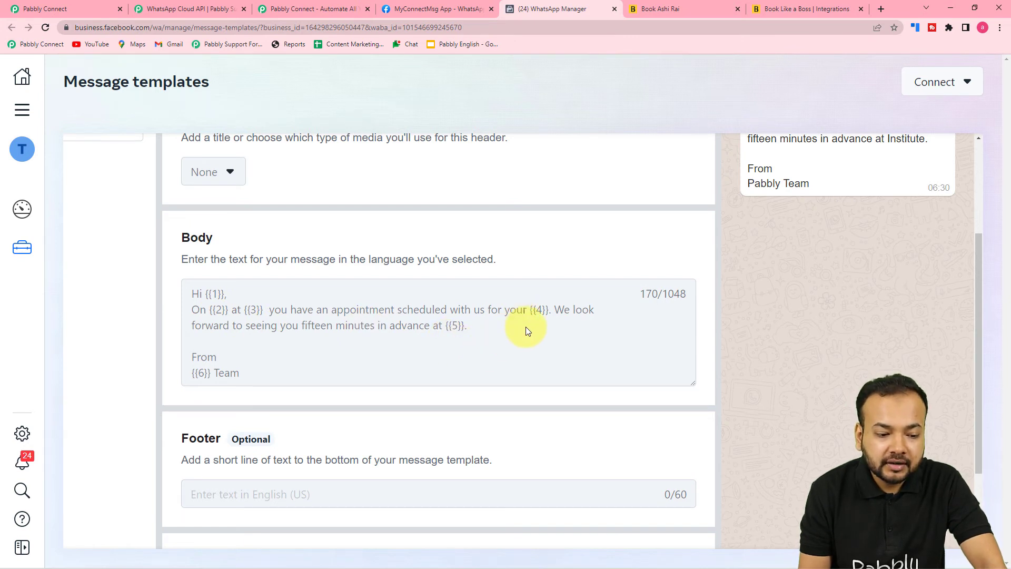
scroll(525, 331, up, 1)
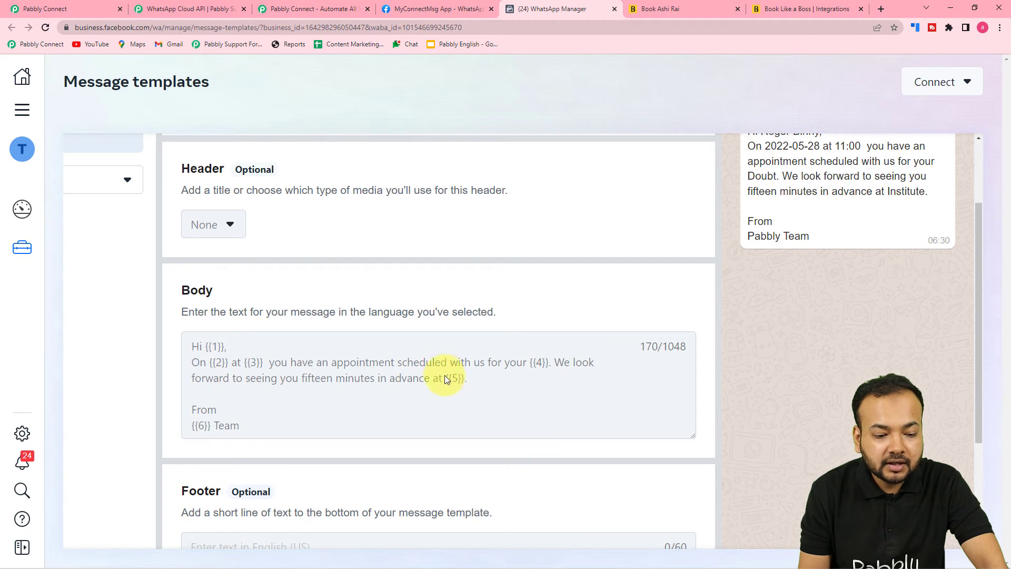
scroll(530, 447, down, 1)
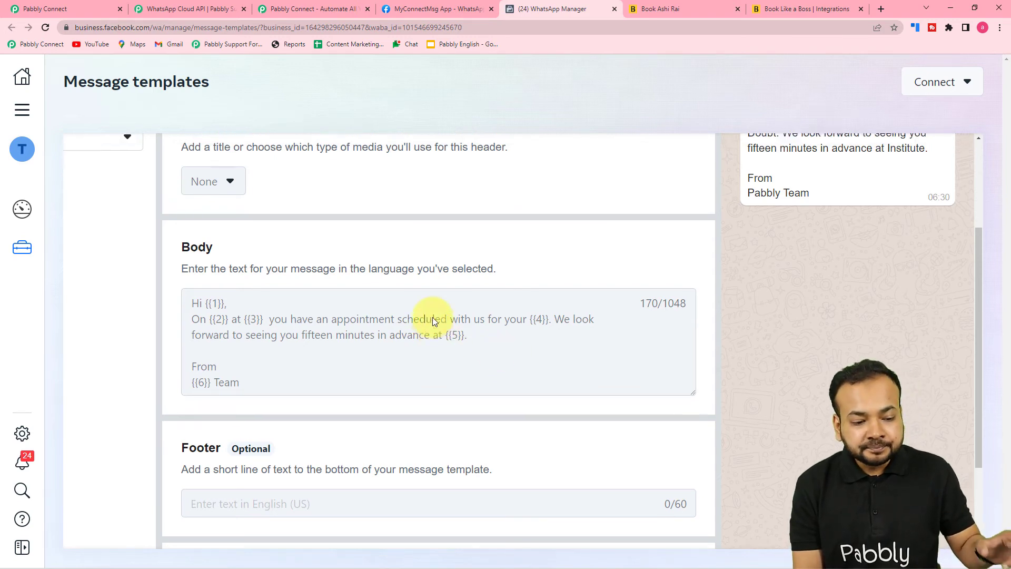
scroll(774, 263, up, 3)
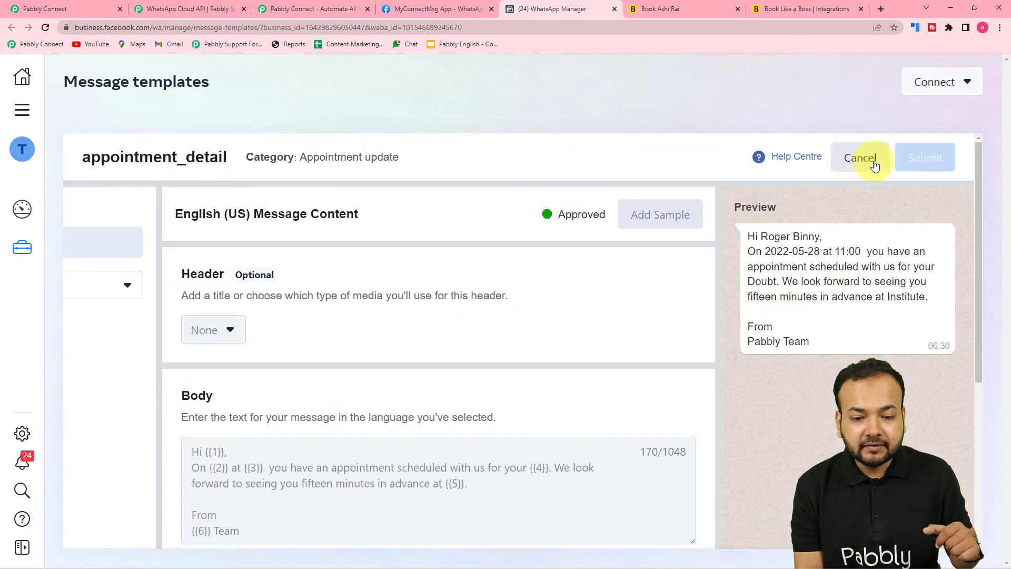
click(859, 158)
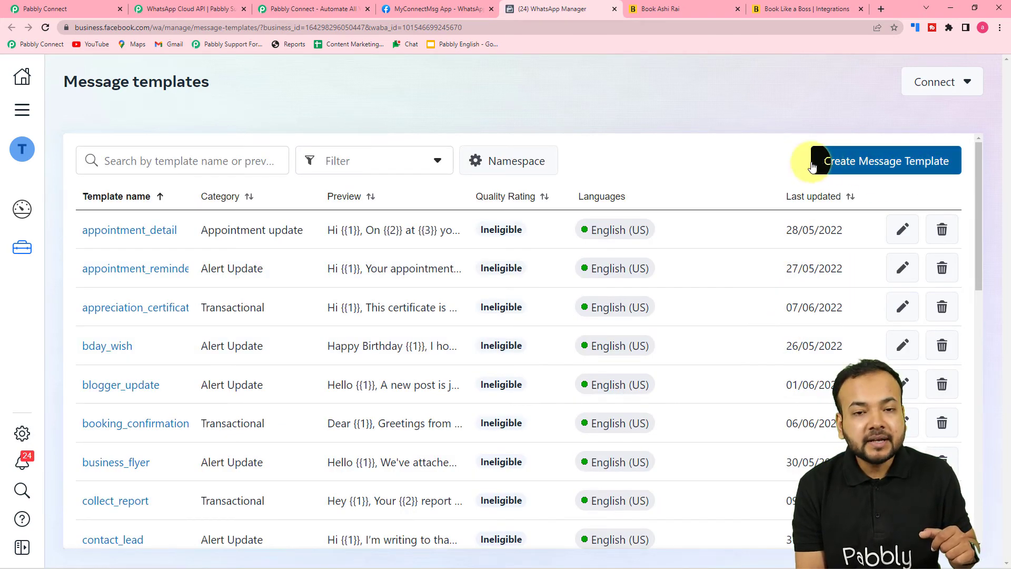
Create a Transactional template named 'dental' in English (UK) and continue to its content
click(866, 160)
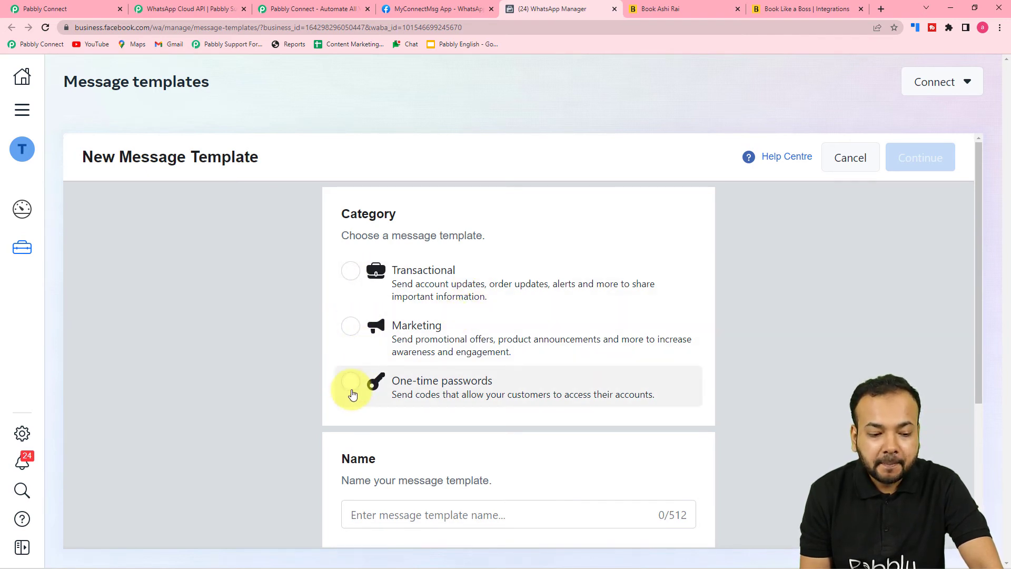
scroll(352, 394, down, 1)
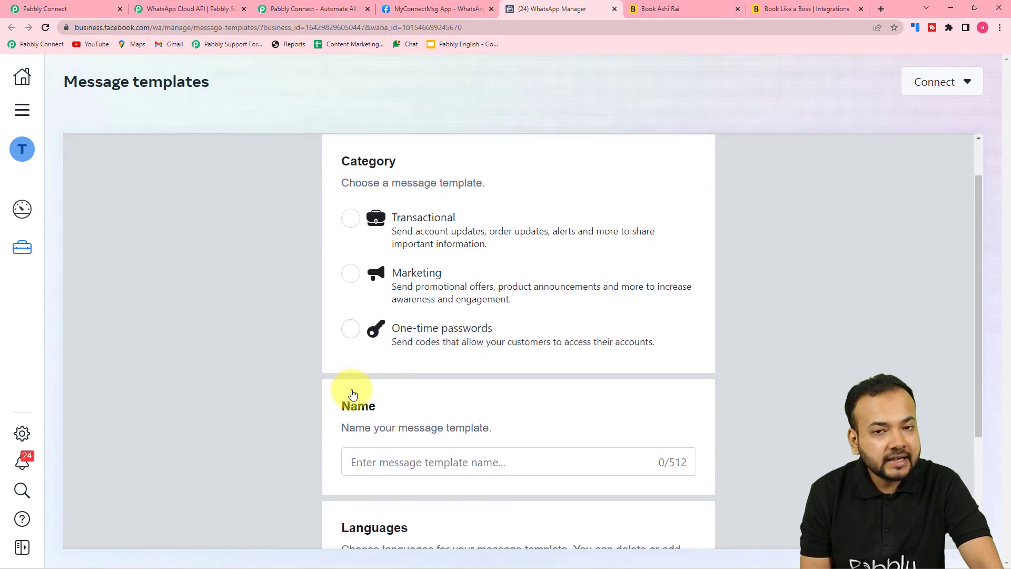
click(353, 222)
scroll(481, 413, down, 3)
click(458, 304)
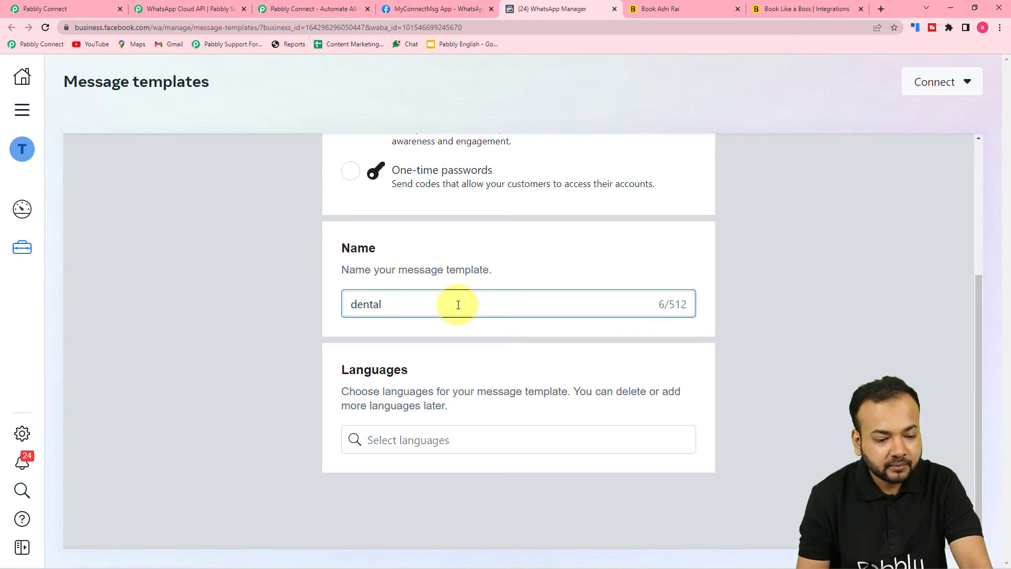
click(437, 440)
text(eng)
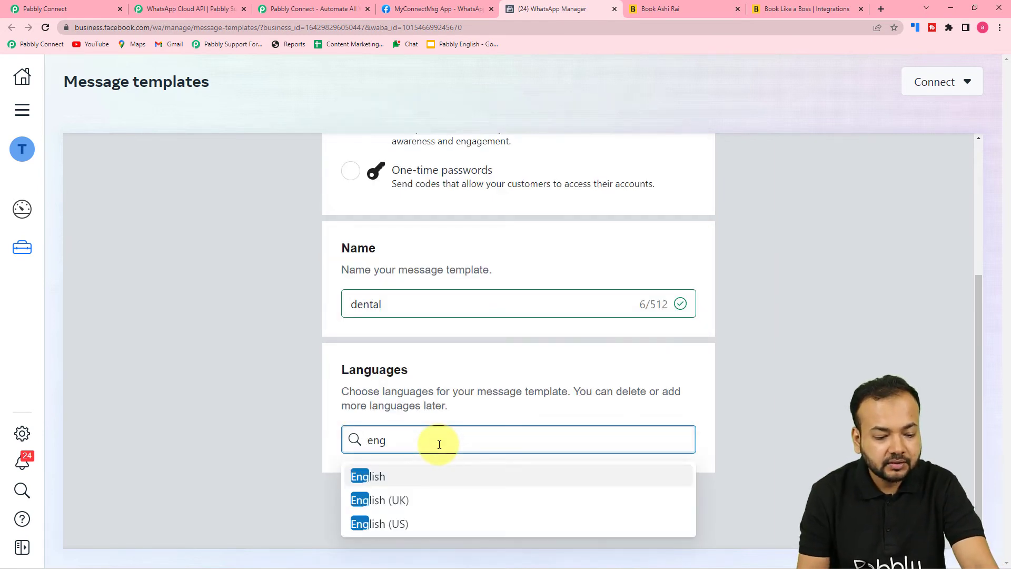
click(434, 499)
click(468, 503)
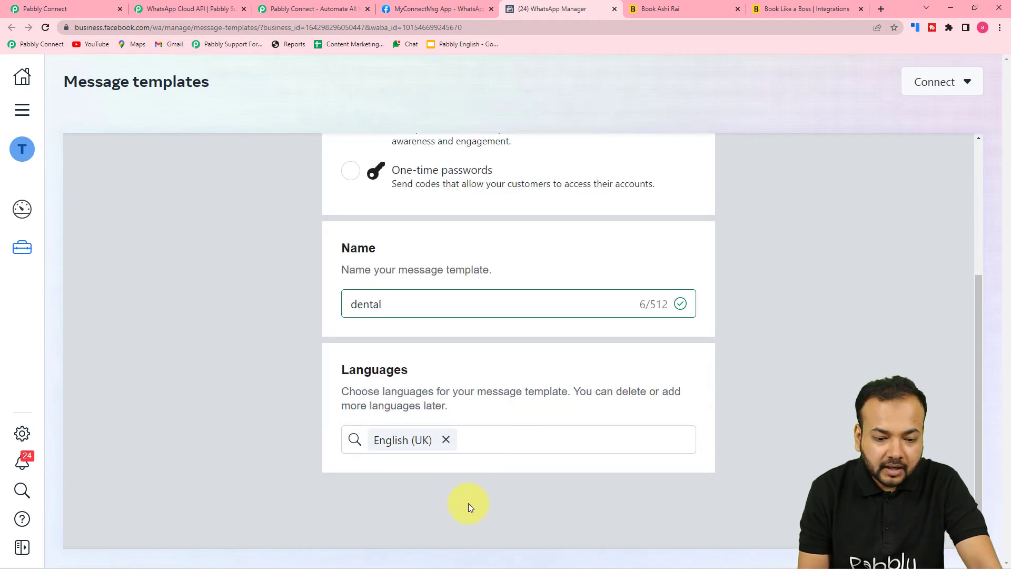
scroll(468, 503, up, 4)
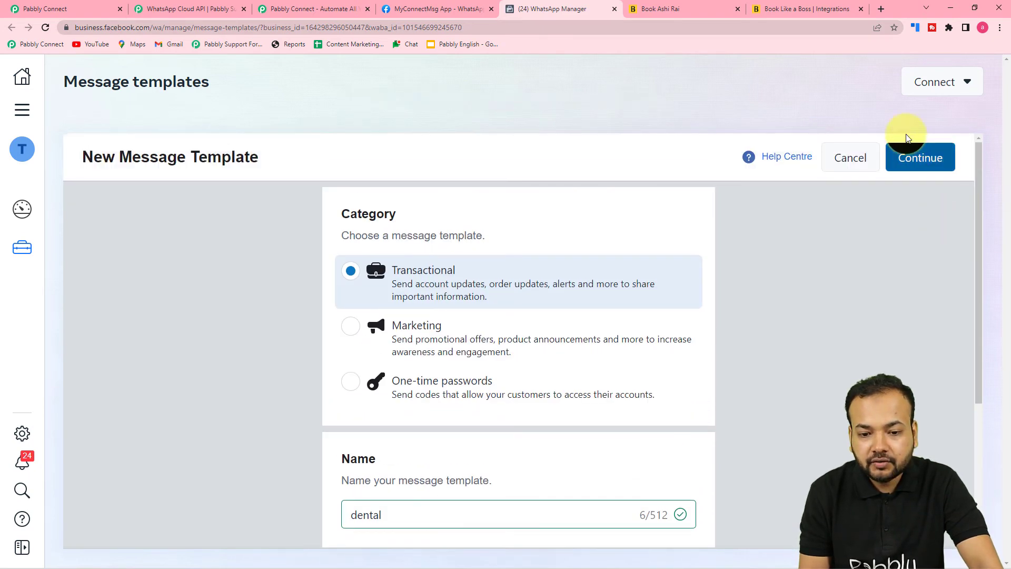
click(921, 158)
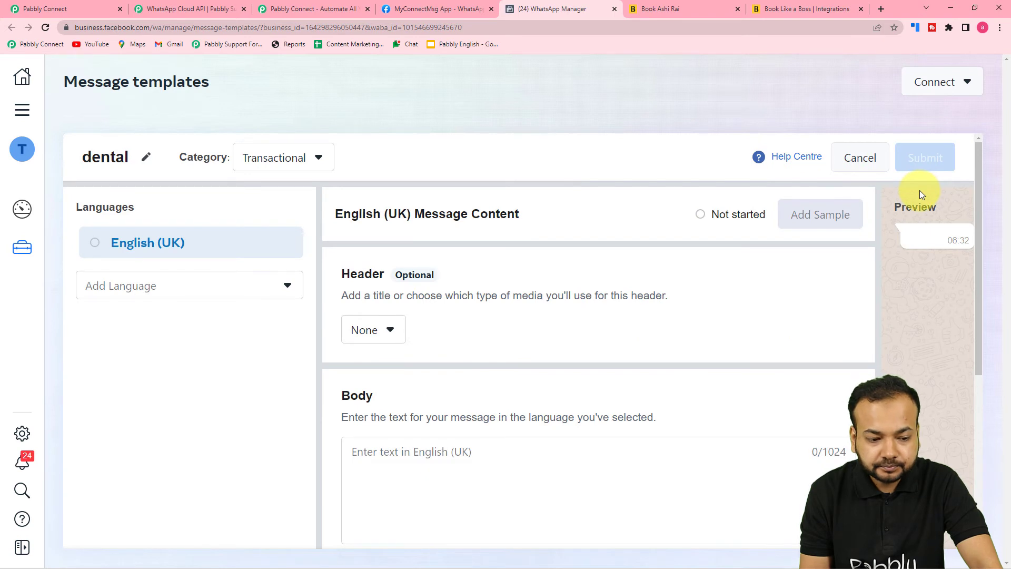
Set the dental template header to Media with Image type, after trying Text, Video and Document
scroll(669, 229, down, 2)
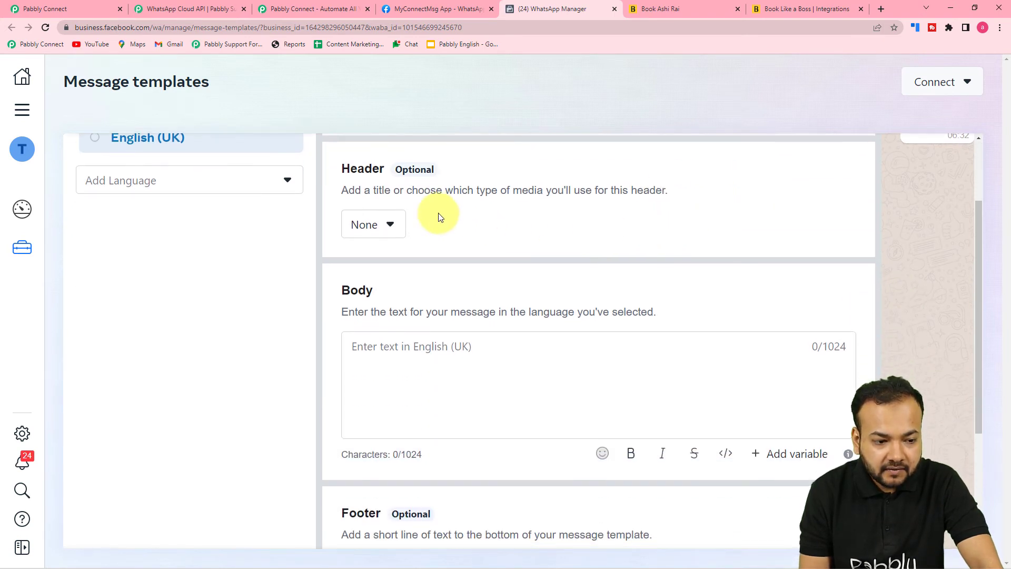
click(368, 229)
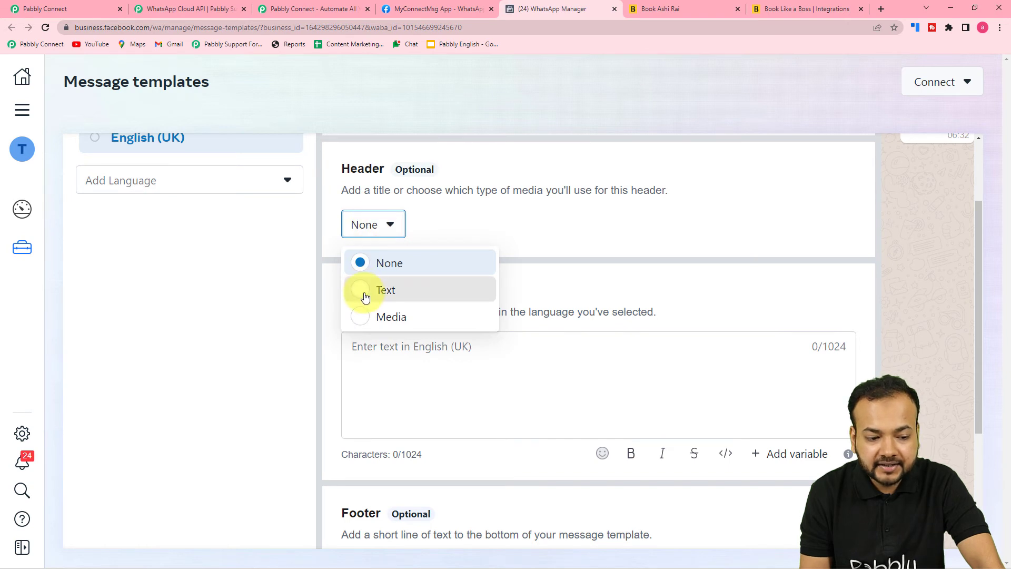
click(362, 291)
click(363, 226)
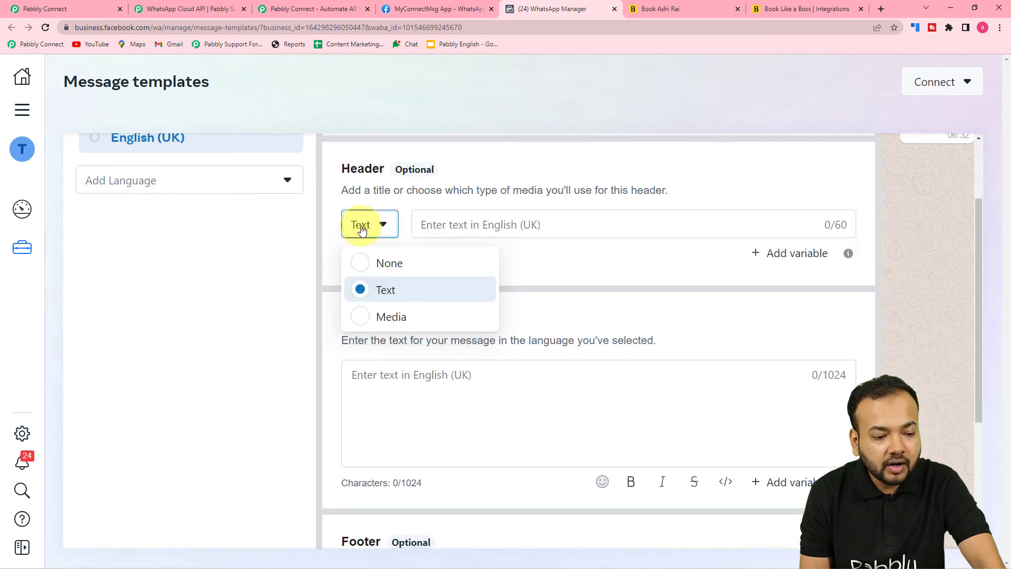
click(364, 318)
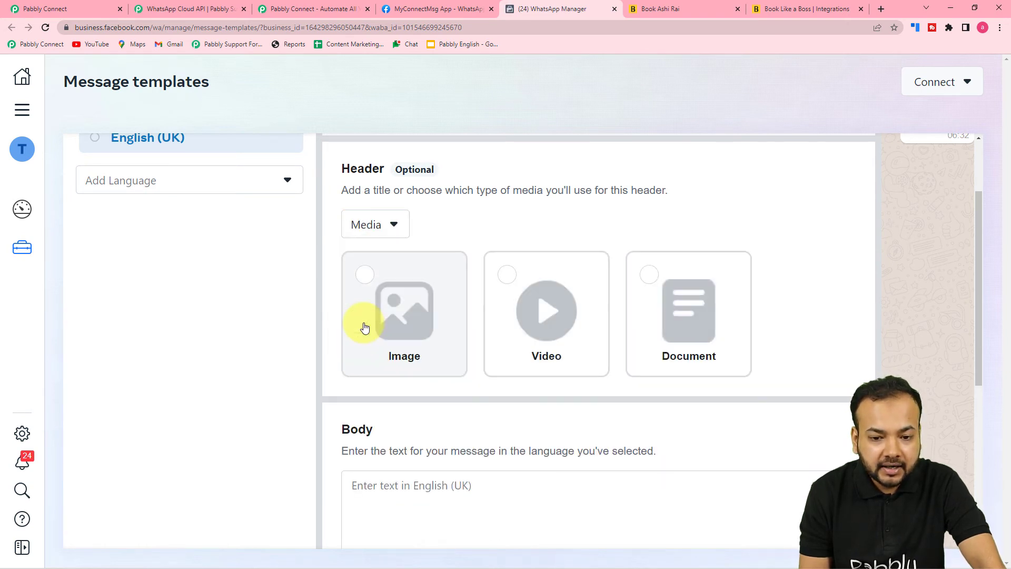
click(398, 313)
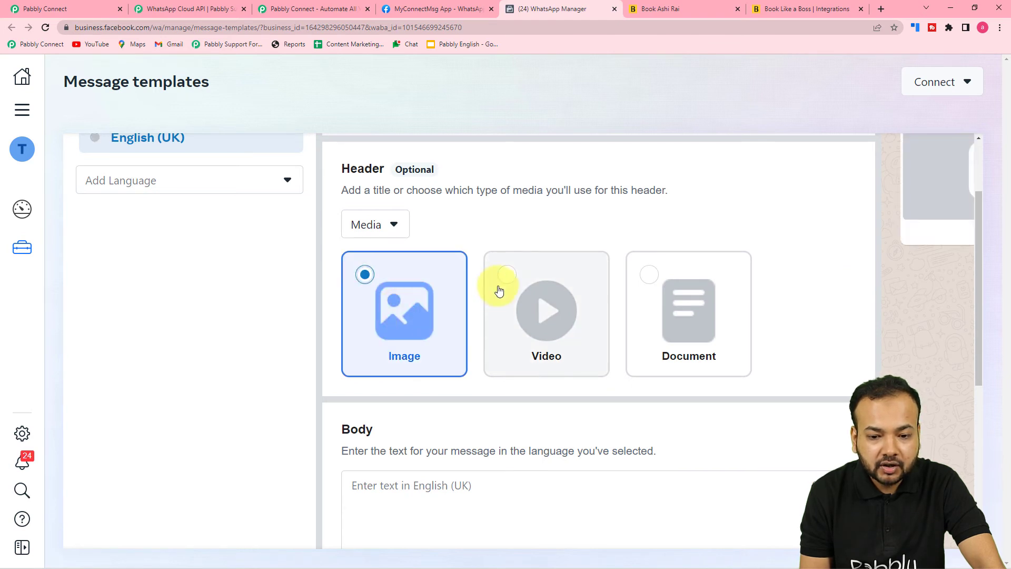
click(505, 311)
click(659, 316)
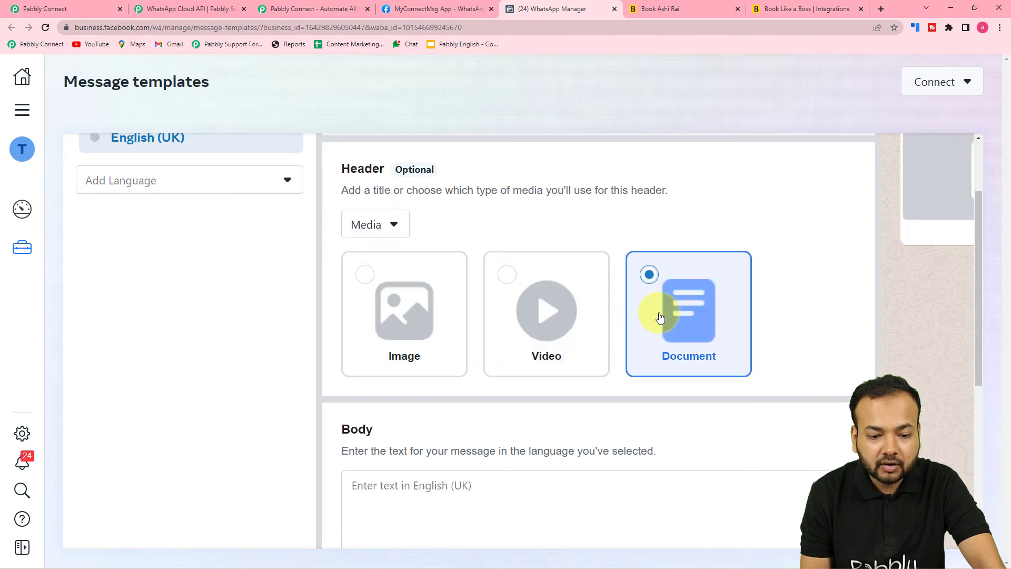
click(385, 291)
scroll(582, 416, up, 2)
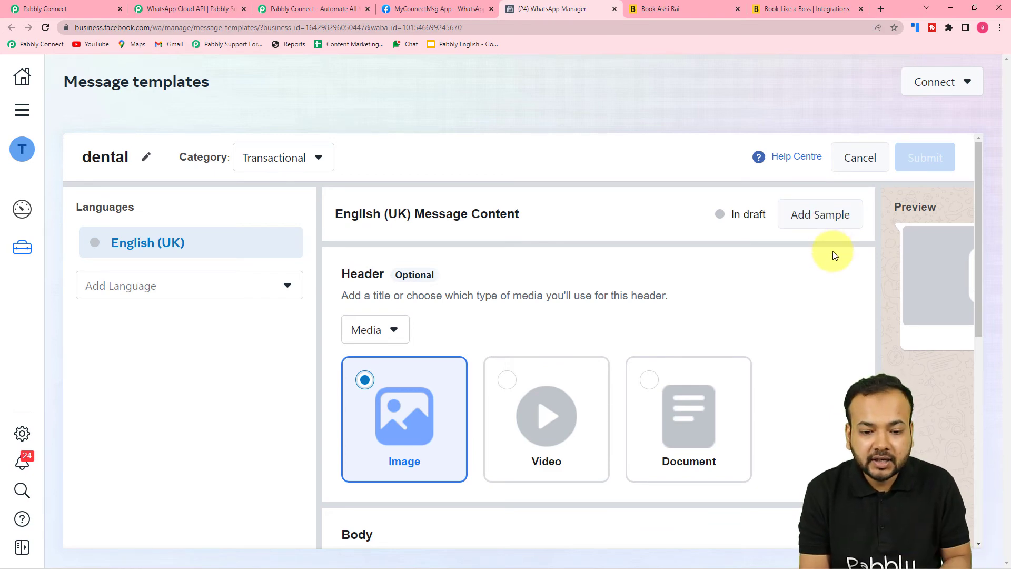
Open and cancel the header sample form, then write 'hello' in the Body with a variable
click(817, 216)
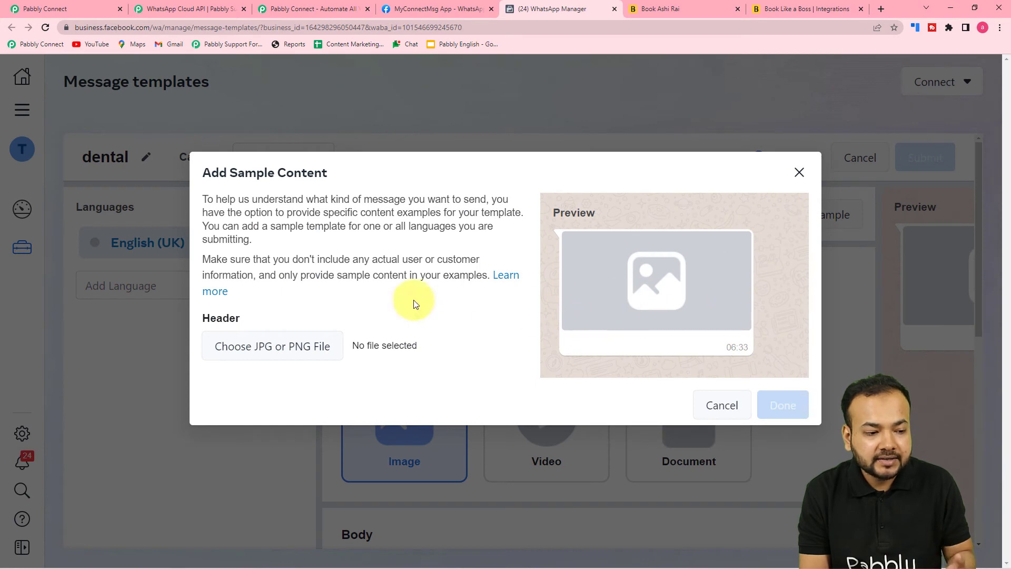
click(717, 411)
scroll(680, 403, down, 6)
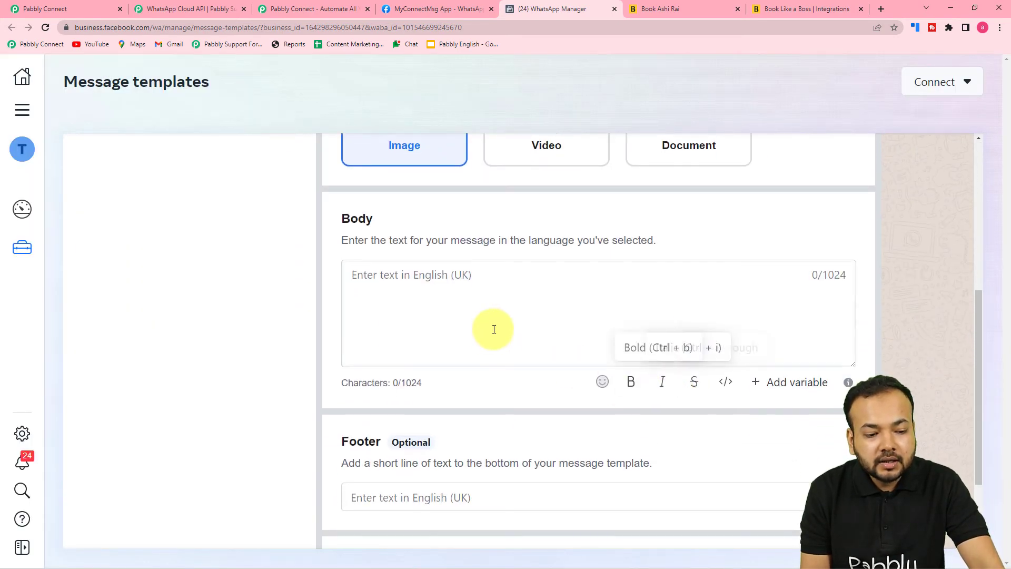
click(485, 311)
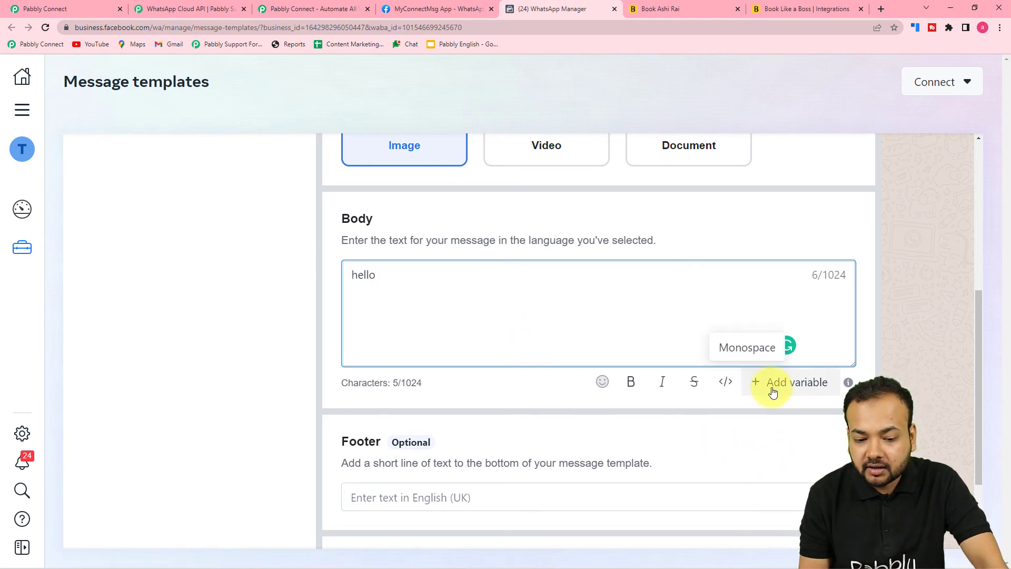
click(795, 384)
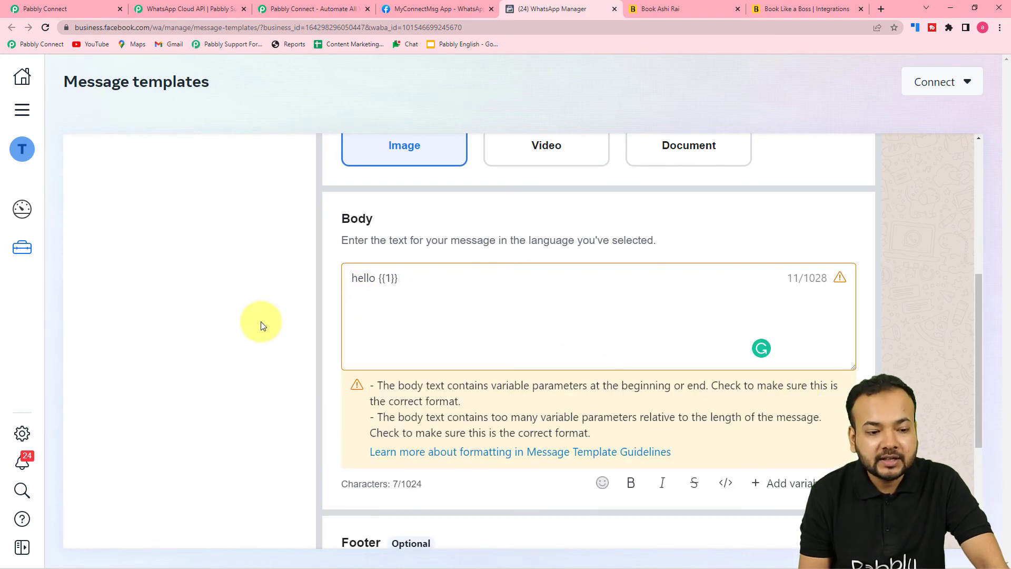
scroll(260, 325, down, 4)
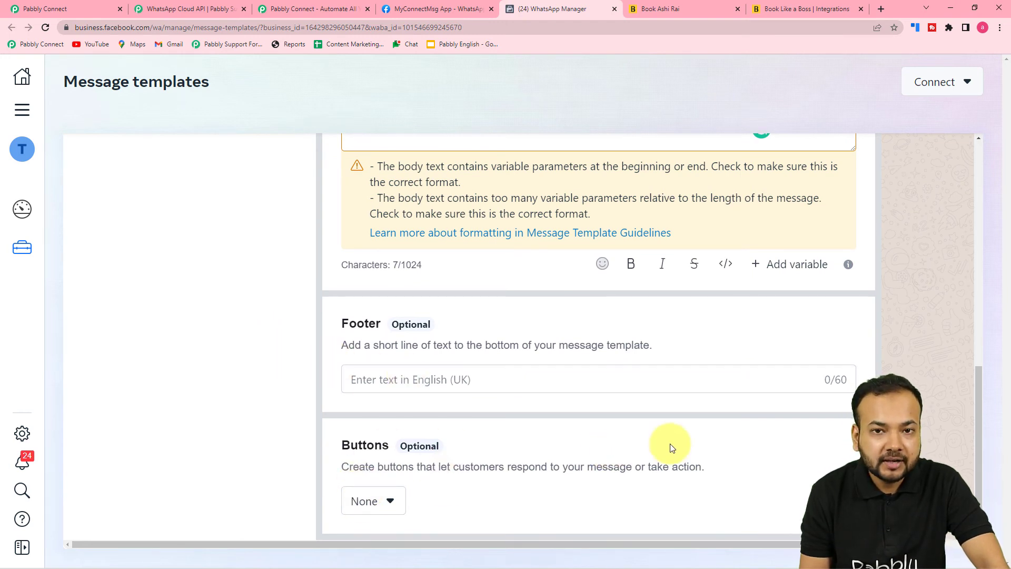
drag(678, 546, 815, 546)
scroll(789, 325, up, 8)
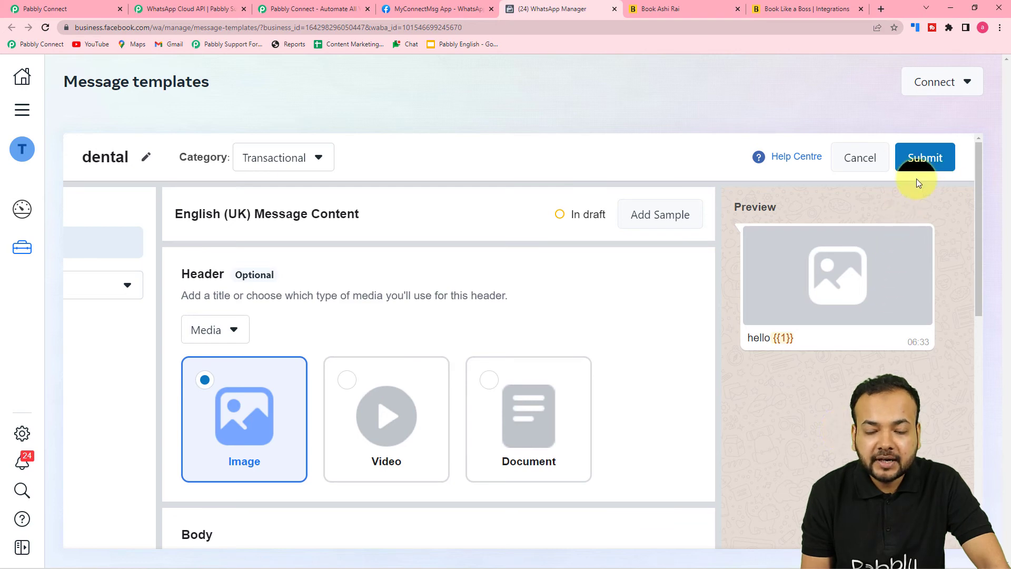
Cancel the dental template and discard the draft
click(862, 161)
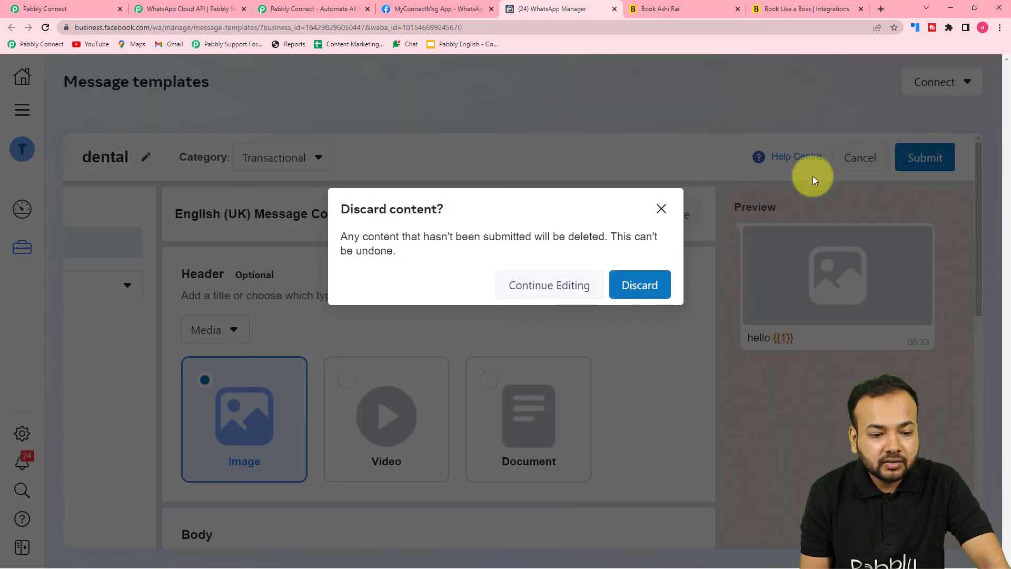
click(639, 284)
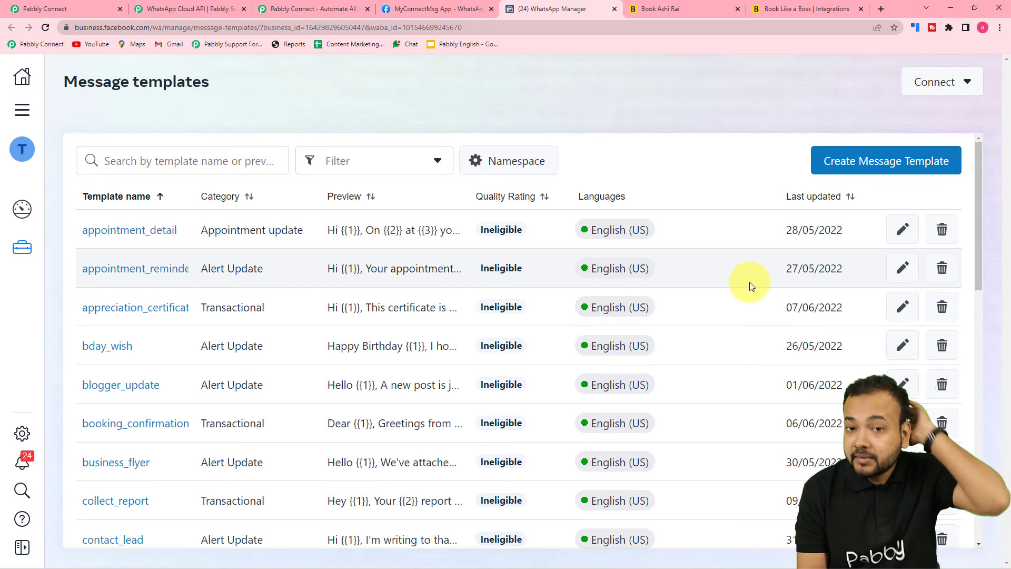
mouse_move(588, 332)
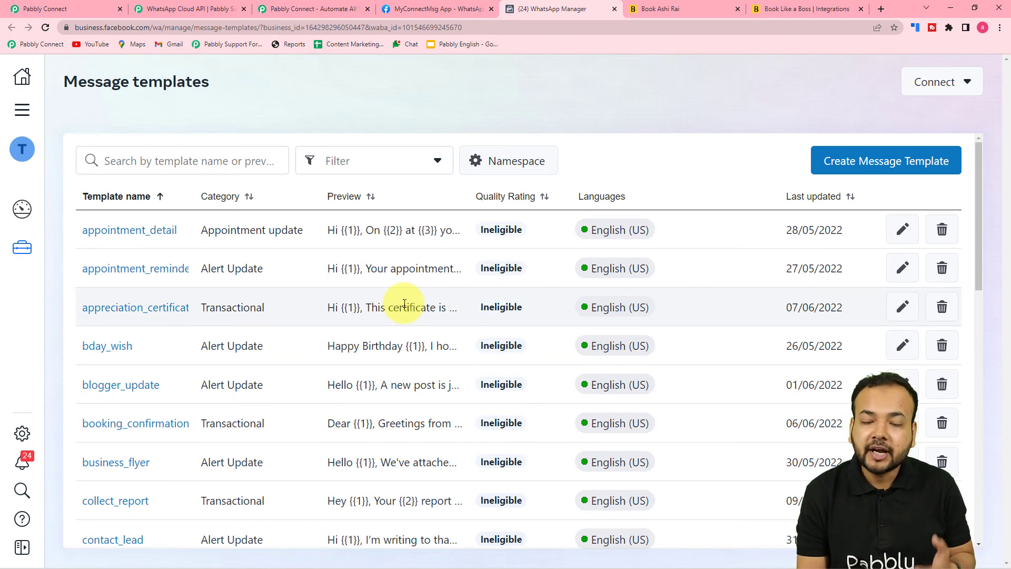
click(45, 8)
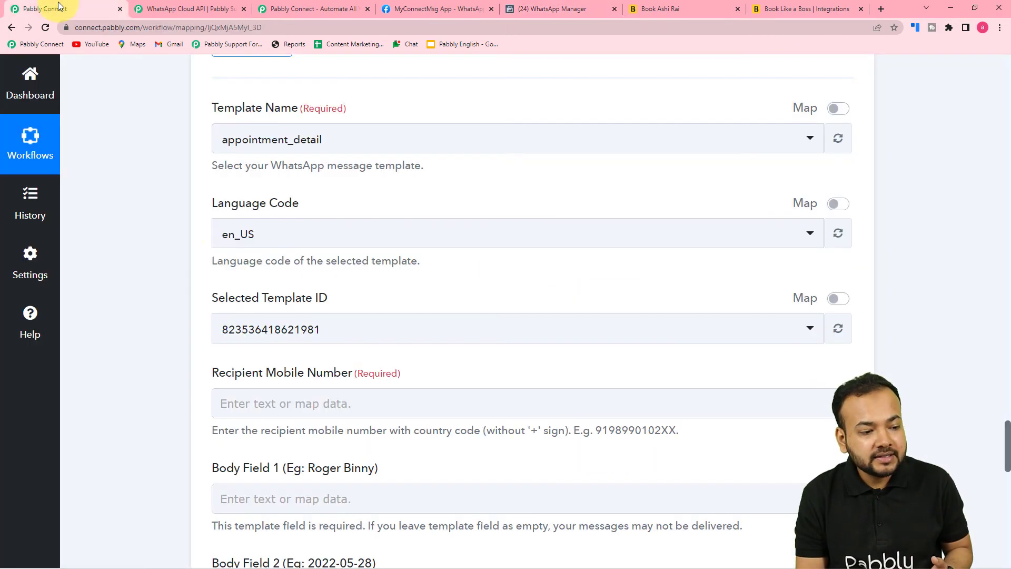
click(334, 146)
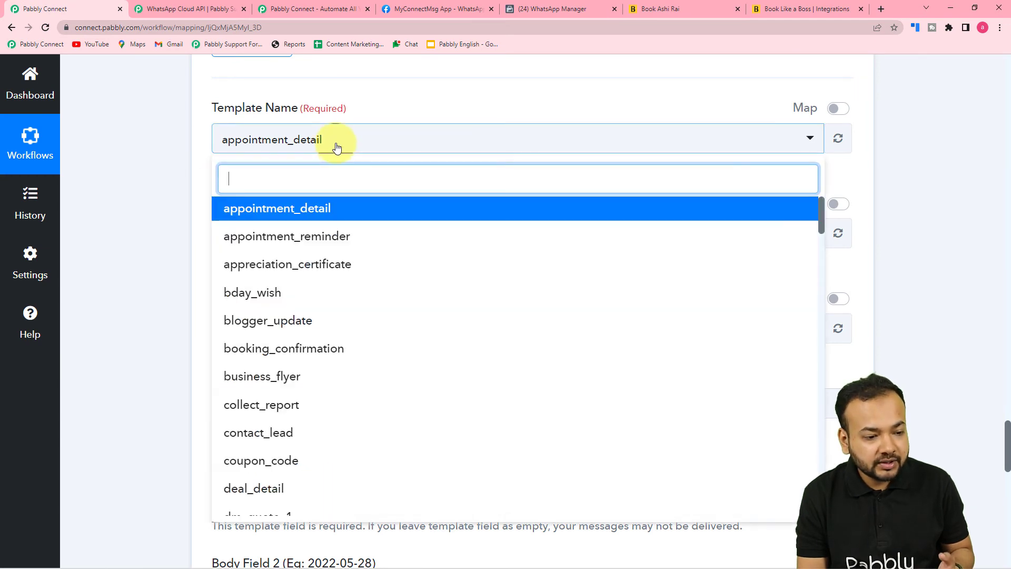
click(271, 209)
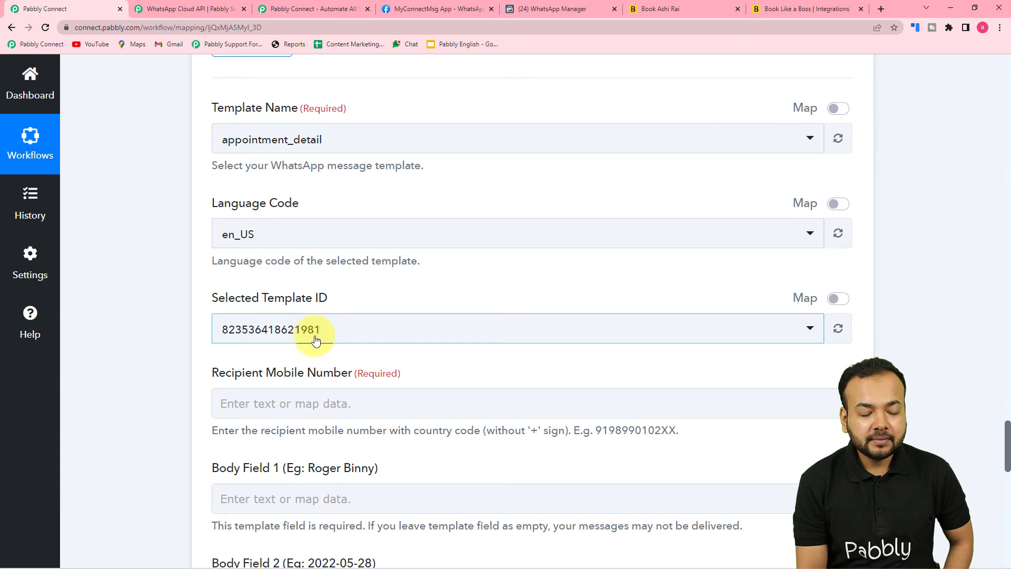
scroll(316, 340, down, 3)
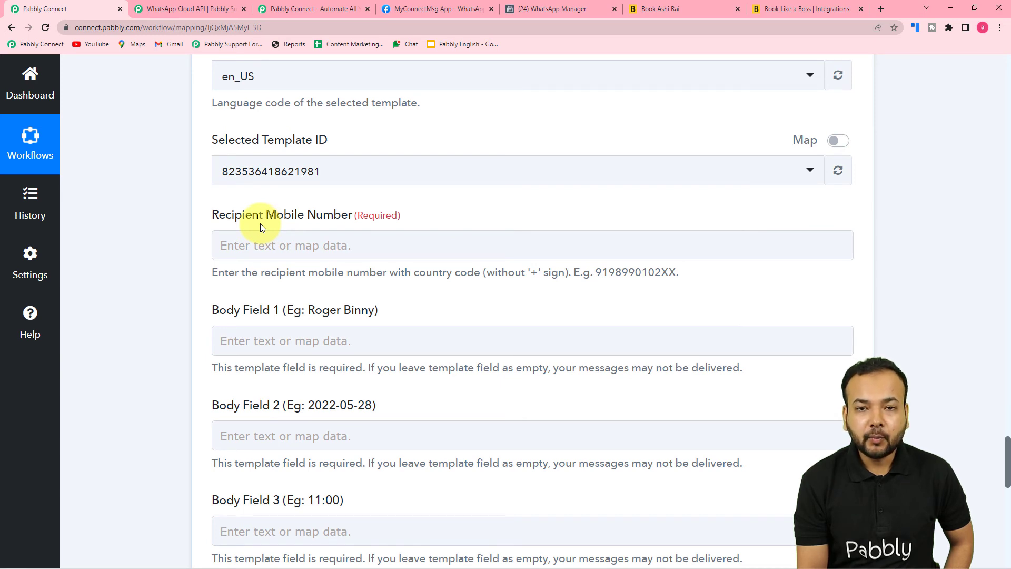
scroll(241, 293, up, 5)
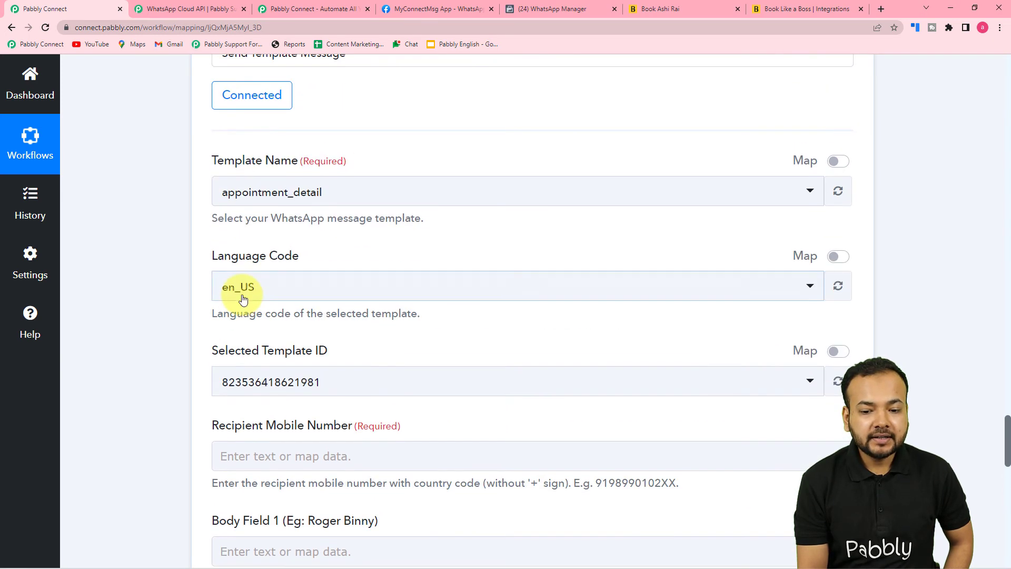
drag(1007, 424, 993, 149)
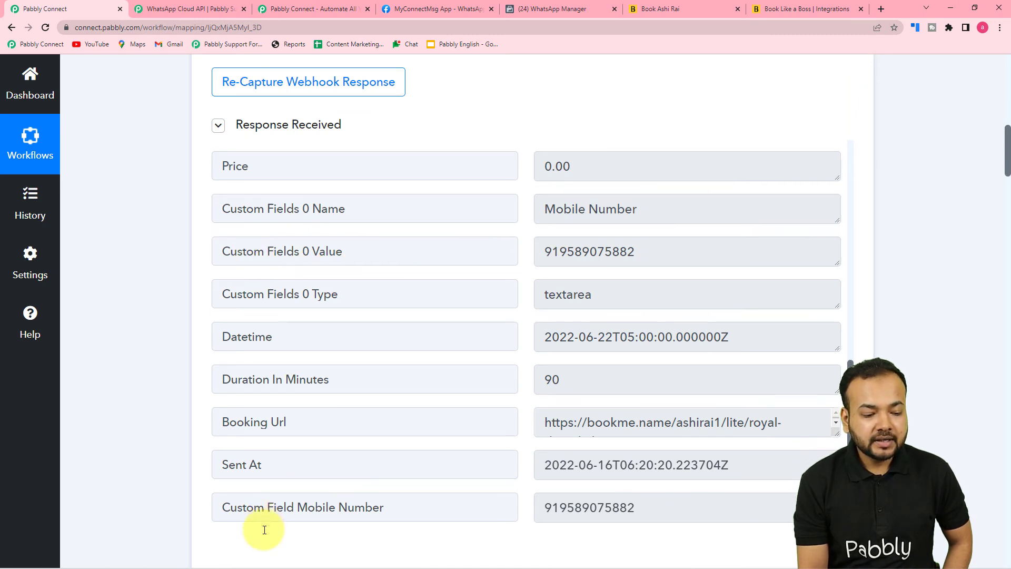
Map Book Like A Boss's Custom Field Mobile Number into the Recipient Mobile Number field
scroll(266, 532, down, 2)
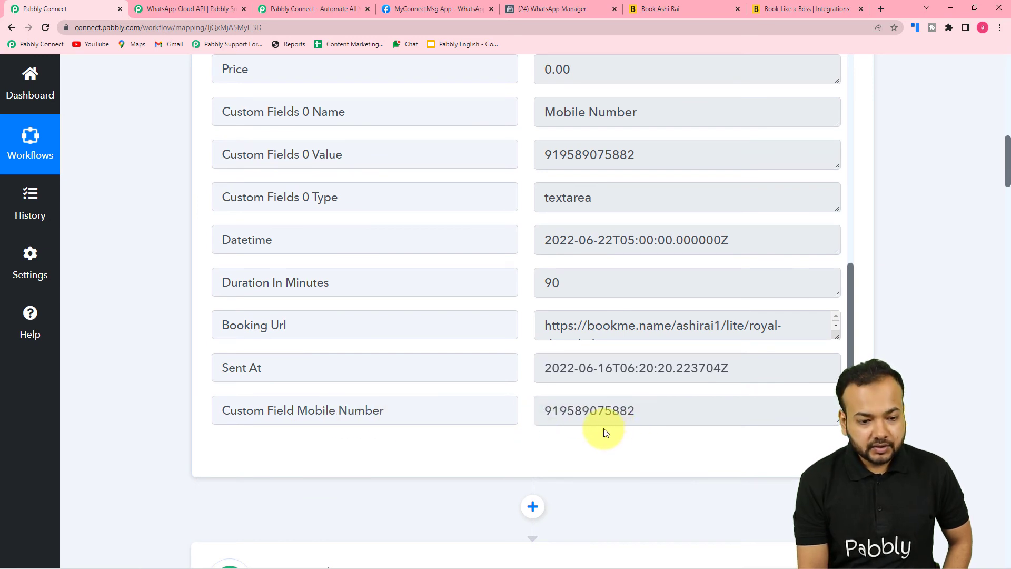
scroll(605, 428, down, 2)
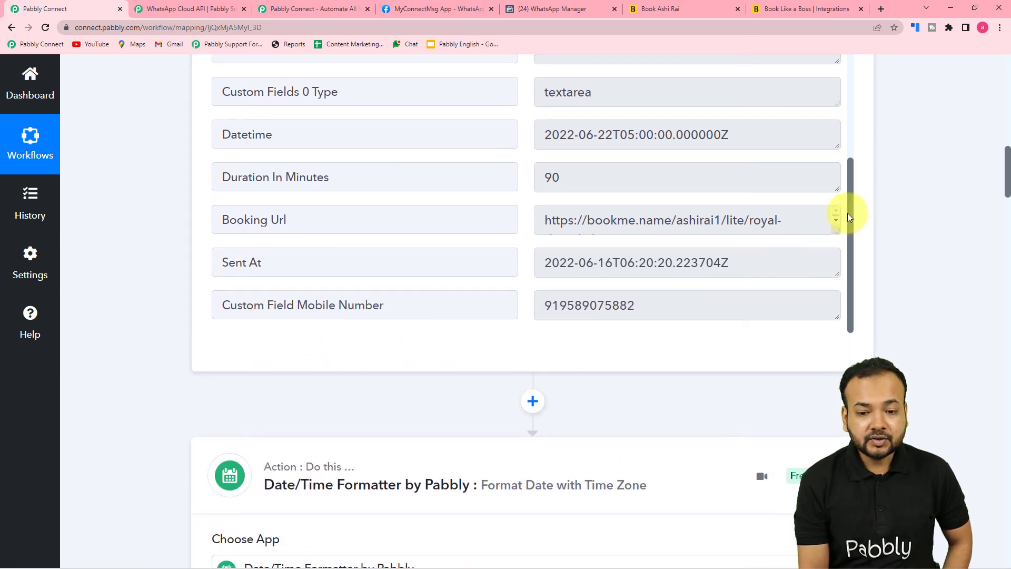
drag(1006, 169, 1007, 468)
click(576, 287)
click(327, 197)
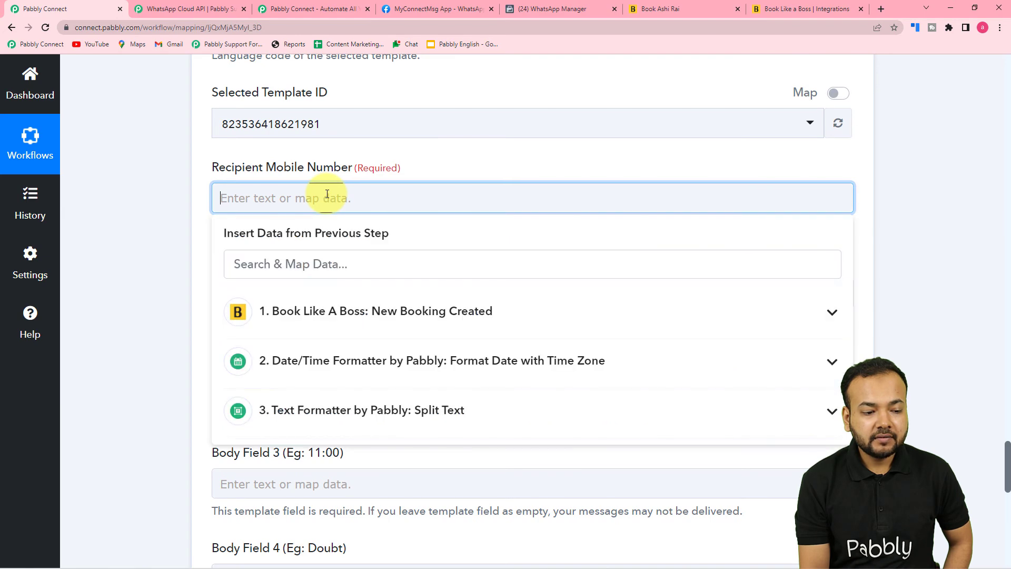
click(293, 309)
scroll(340, 445, down, 9)
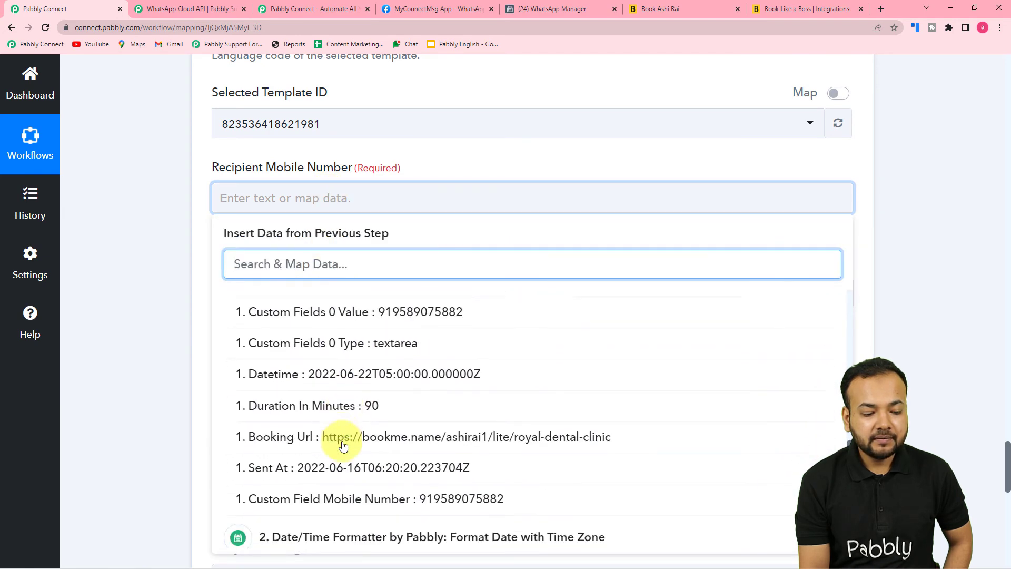
click(337, 450)
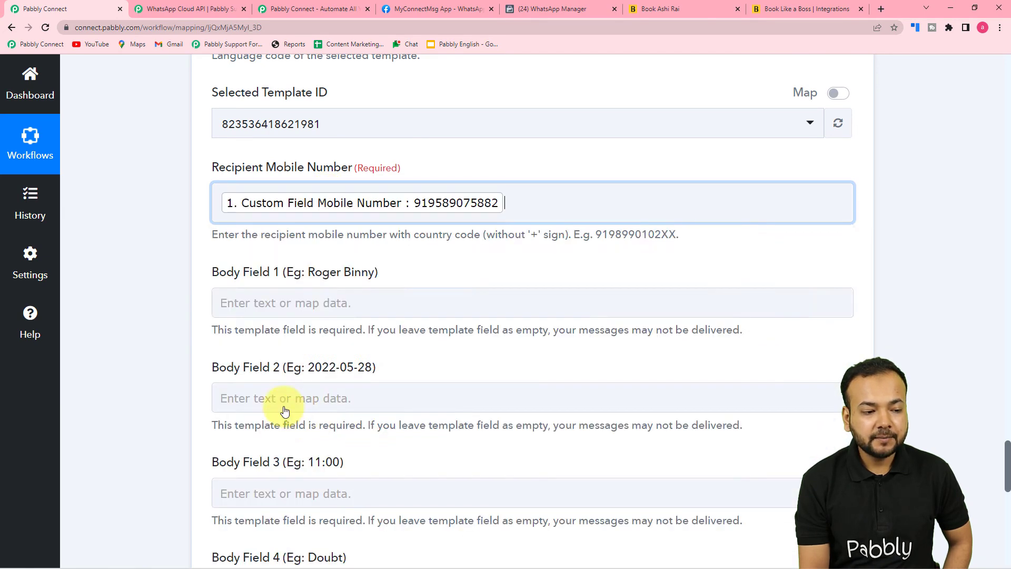
click(122, 314)
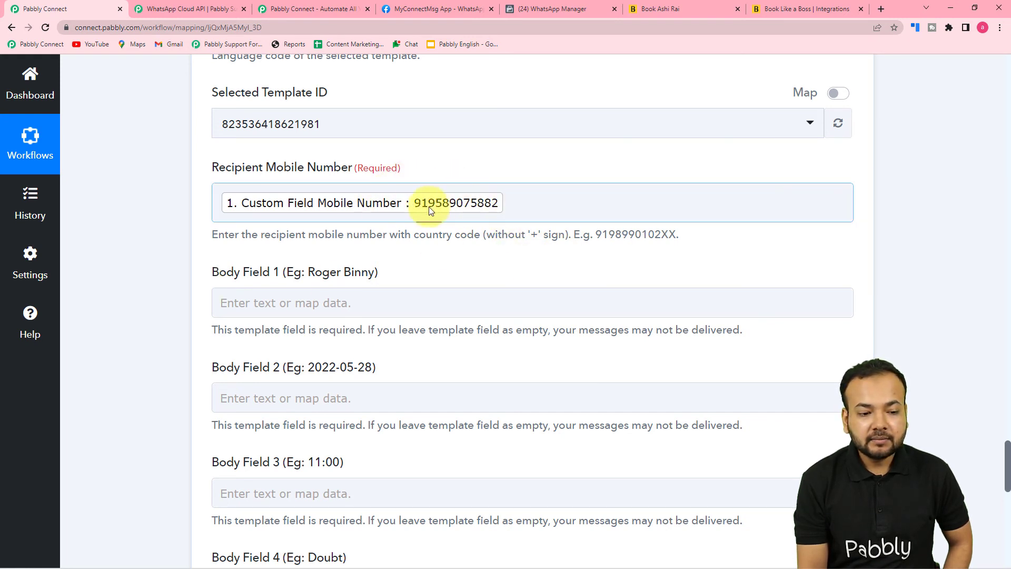
Return to the WhatsApp Manager message templates tab
scroll(533, 265, down, 2)
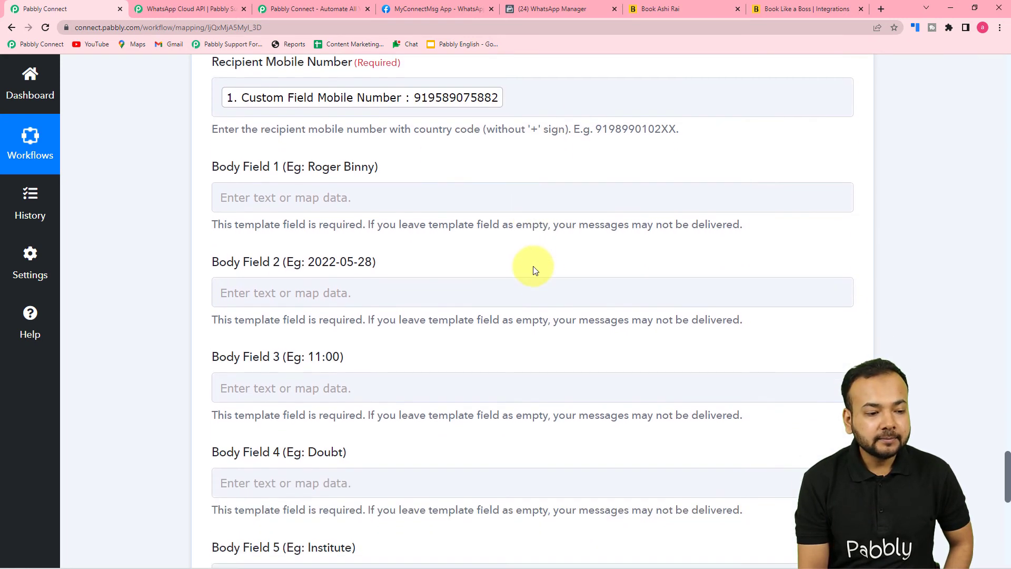
scroll(545, 281, down, 1)
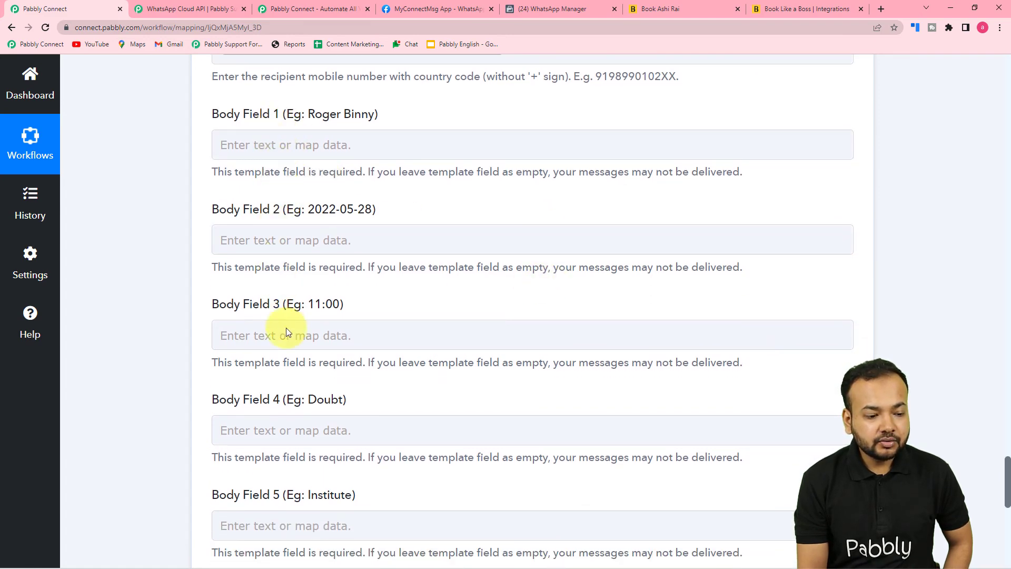
scroll(293, 401, down, 3)
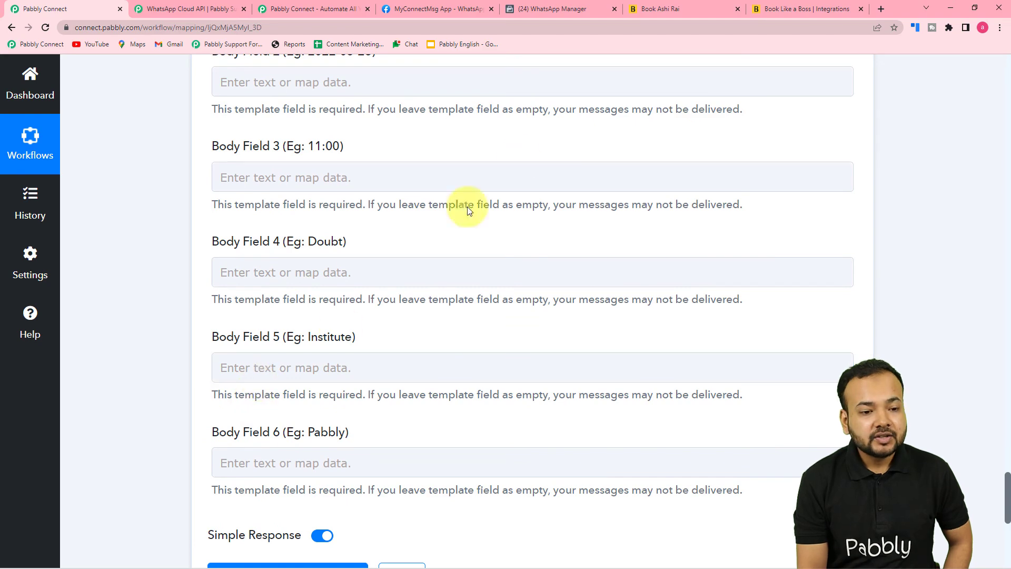
click(576, 4)
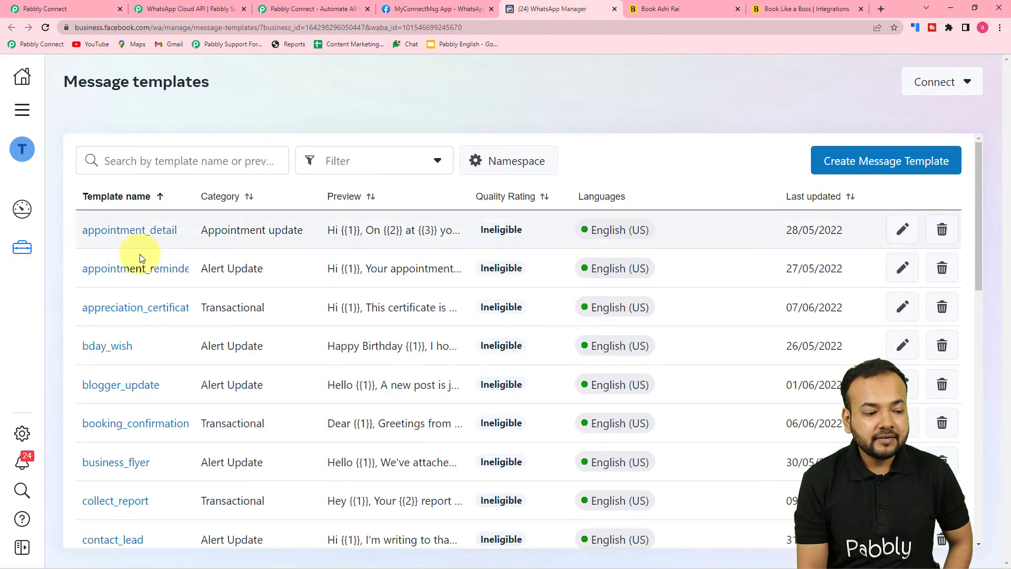
Reopen appointment_detail and view its Body with placeholders {{1}} to {{6}}
click(142, 235)
scroll(428, 273, down, 5)
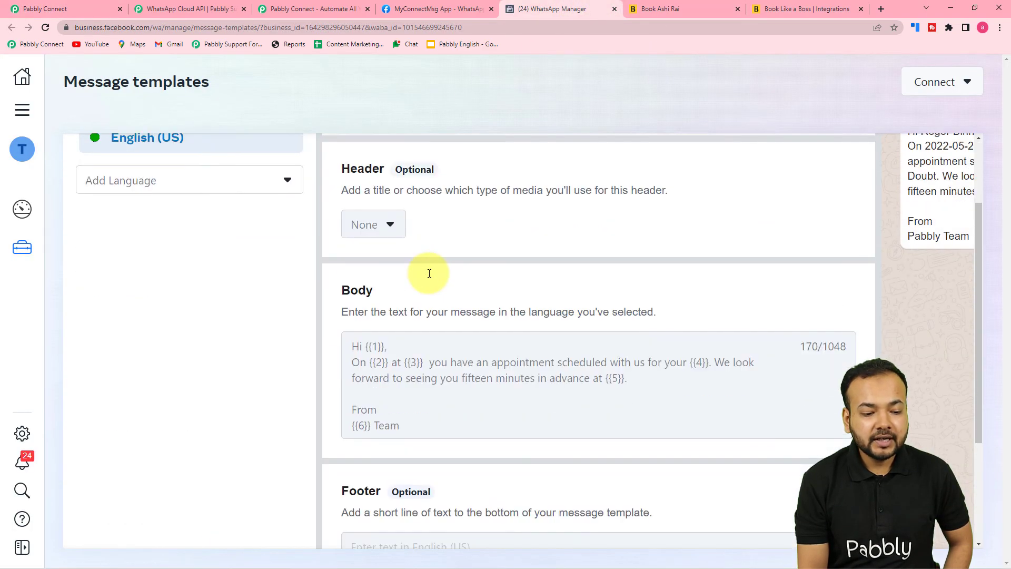
scroll(377, 267, up, 1)
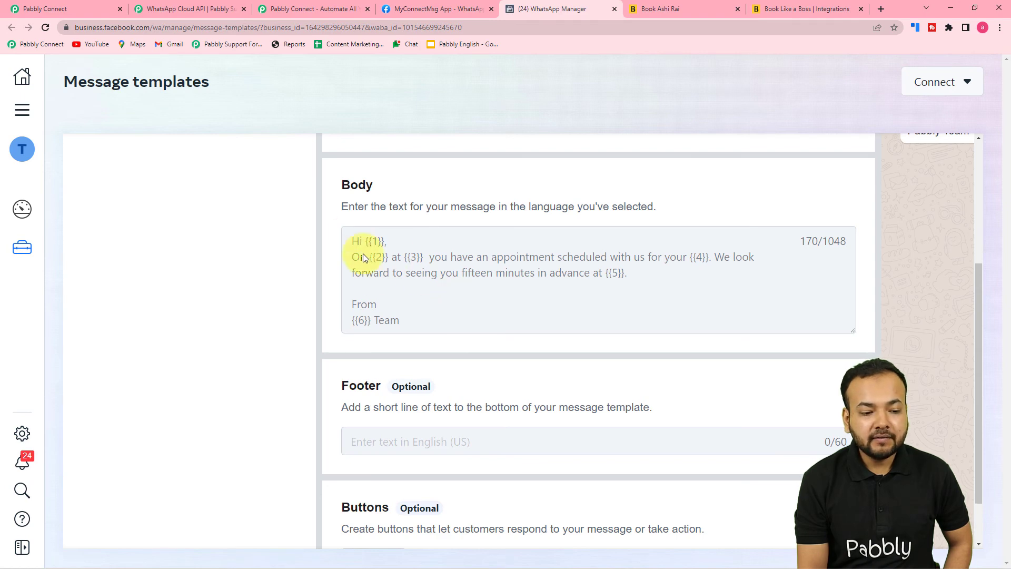
Map Body Field 1 to the Book Like A Boss Customer Name
click(45, 9)
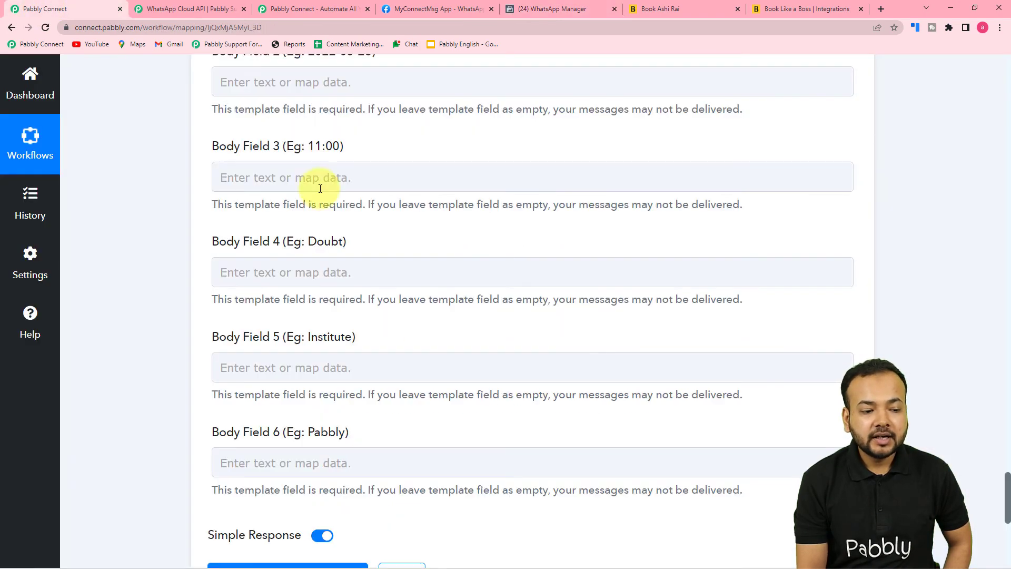
scroll(324, 236, up, 3)
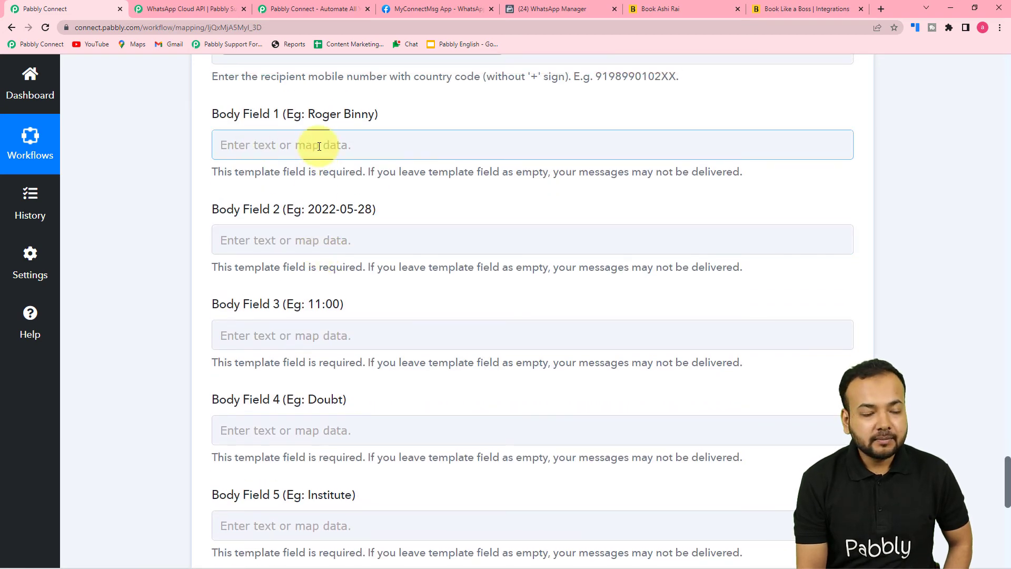
click(295, 143)
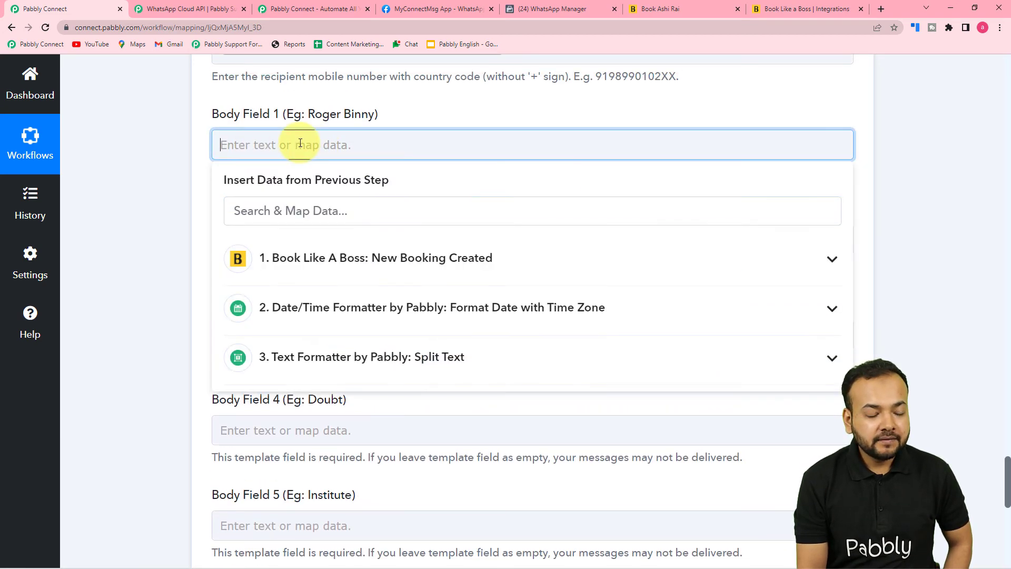
click(306, 259)
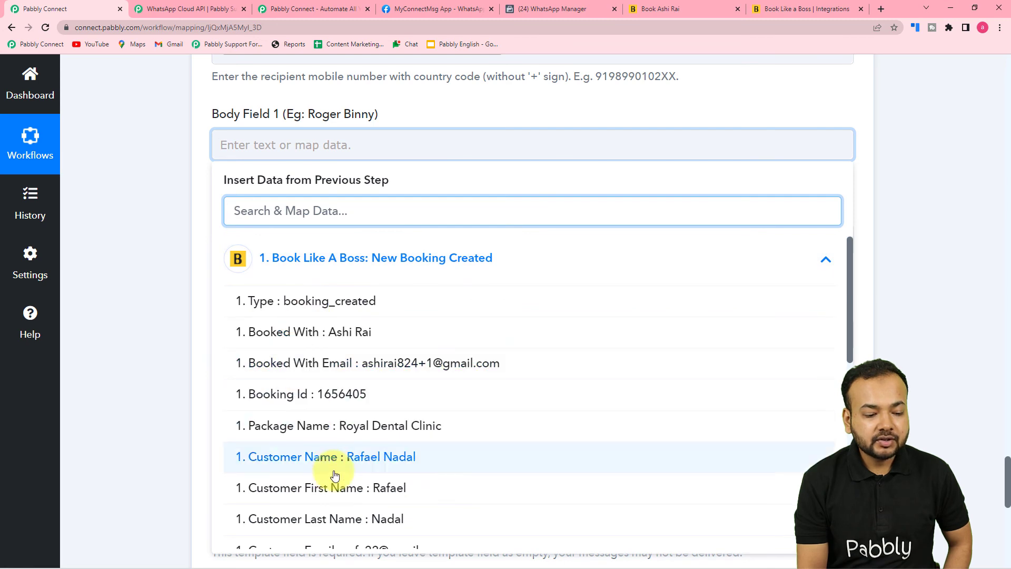
click(351, 466)
click(168, 357)
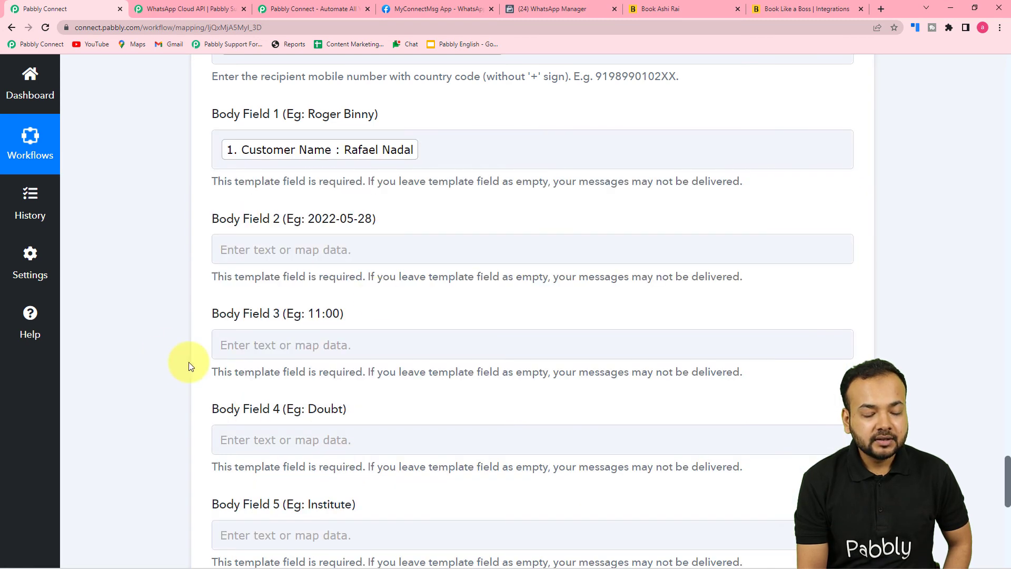
Map Body Field 2 to the Text Formatter split date Result 0
click(568, 6)
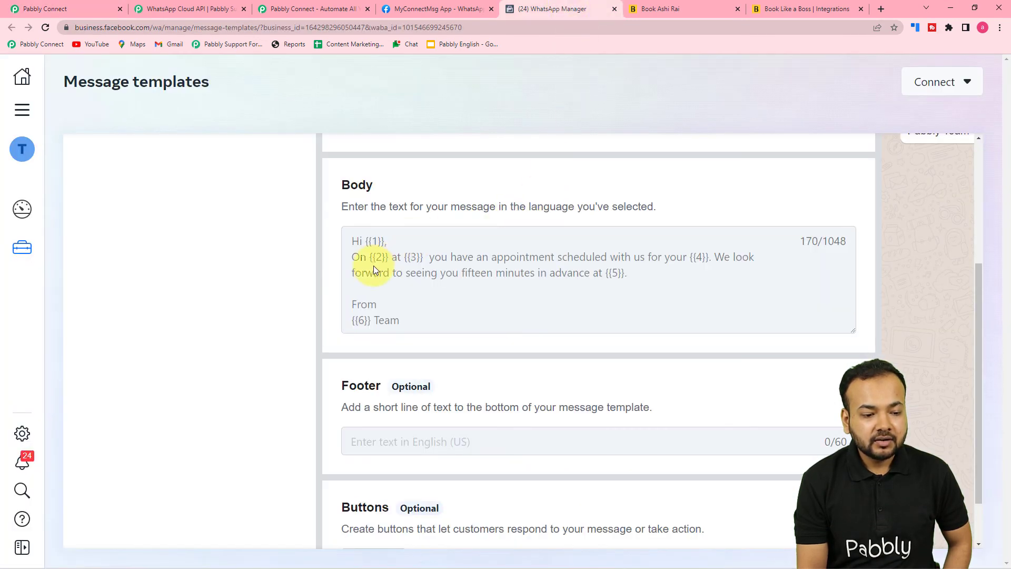
click(93, 15)
click(257, 247)
scroll(257, 248, down, 2)
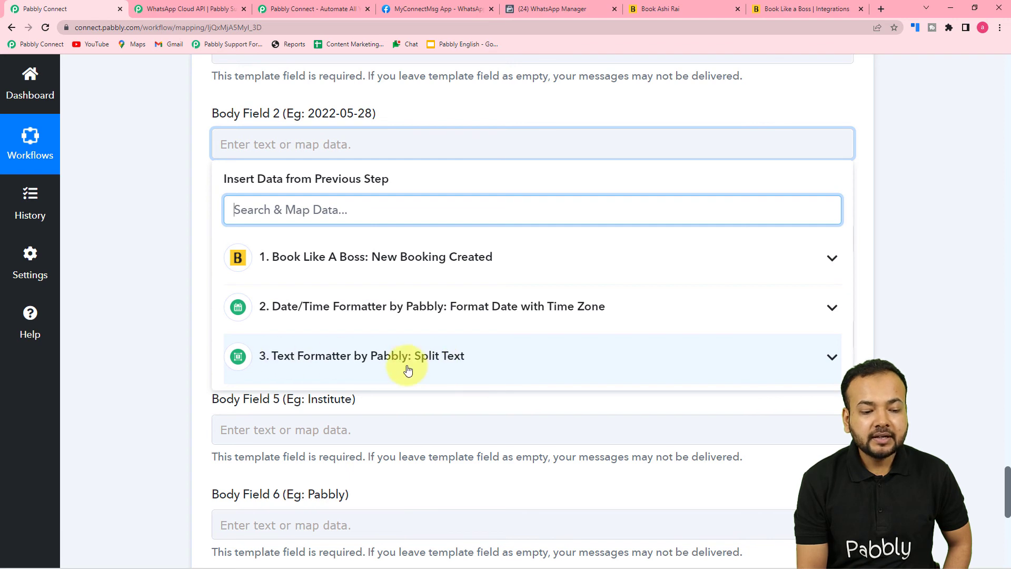
click(365, 364)
scroll(363, 362, down, 2)
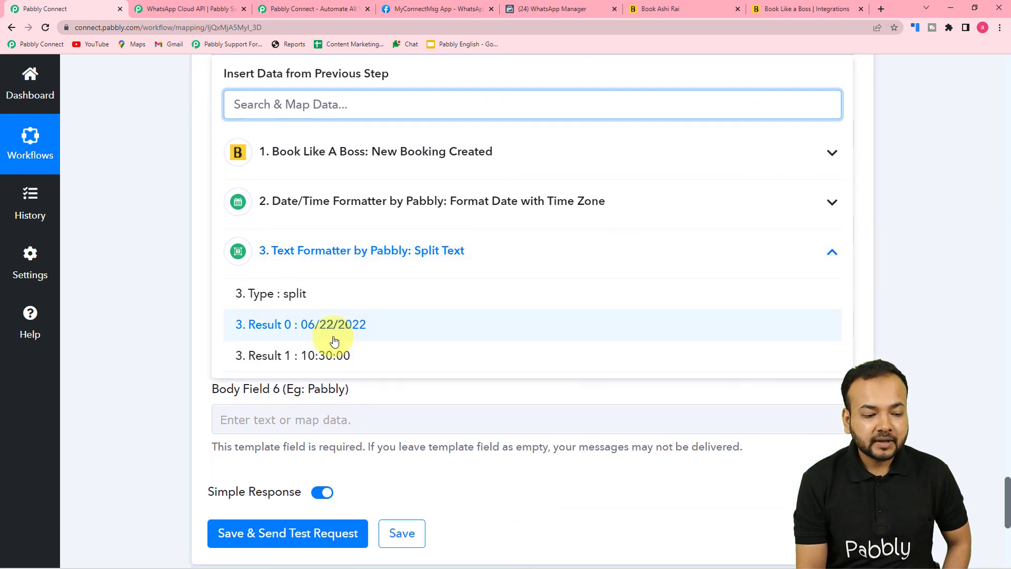
click(396, 332)
click(174, 254)
Map Body Field 3 to the Text Formatter split time Result 1
scroll(178, 268, up, 3)
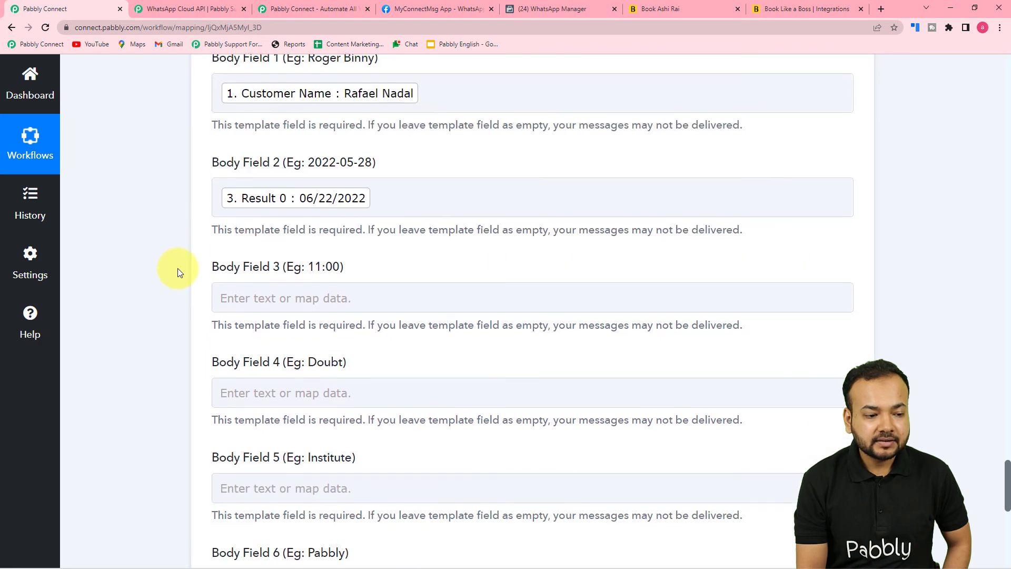
scroll(178, 268, down, 2)
click(291, 251)
scroll(327, 354, down, 4)
click(343, 258)
click(351, 356)
click(152, 245)
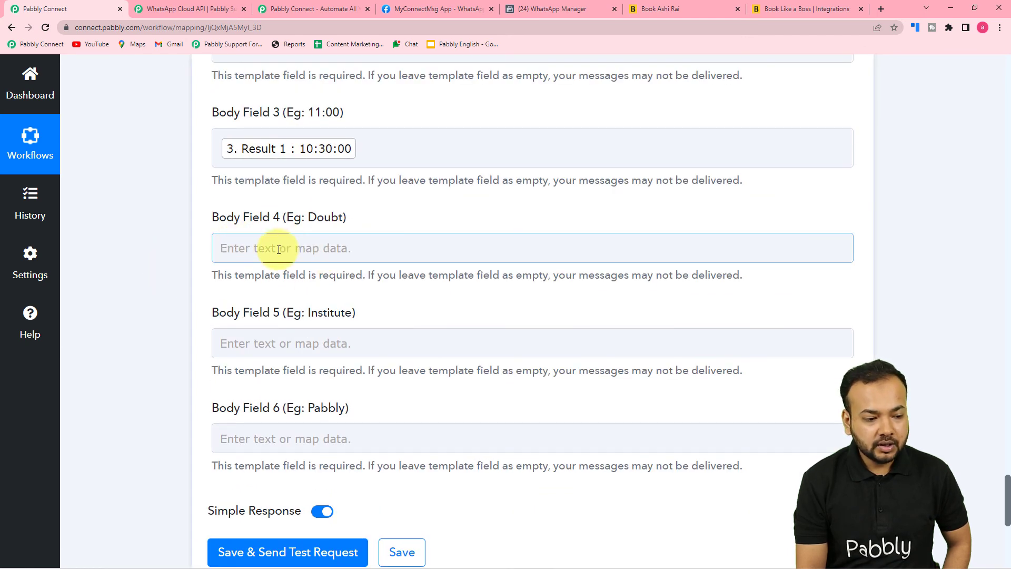
Append a period to the Body Field 4 entry
scroll(273, 265, down, 1)
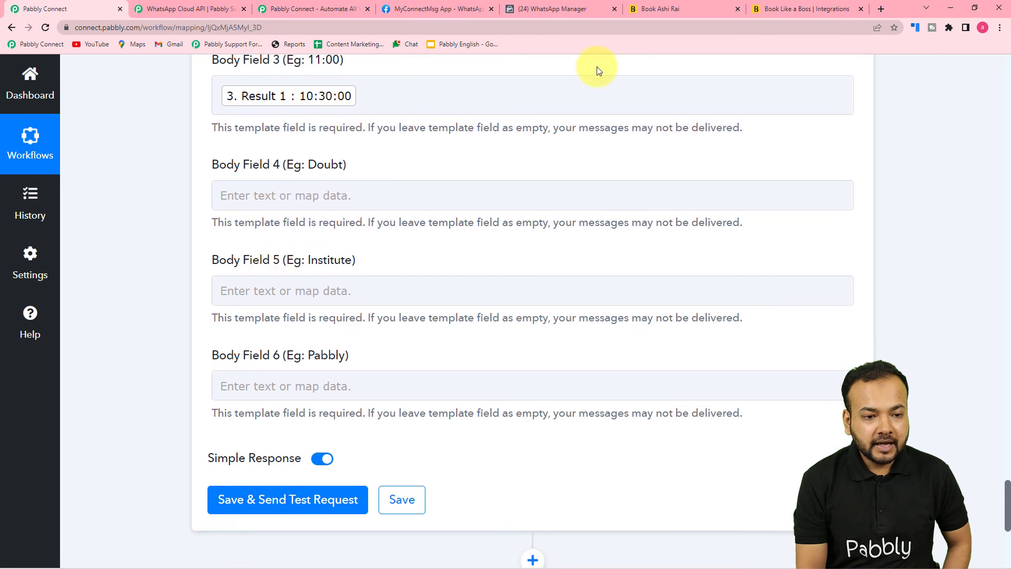
click(579, 11)
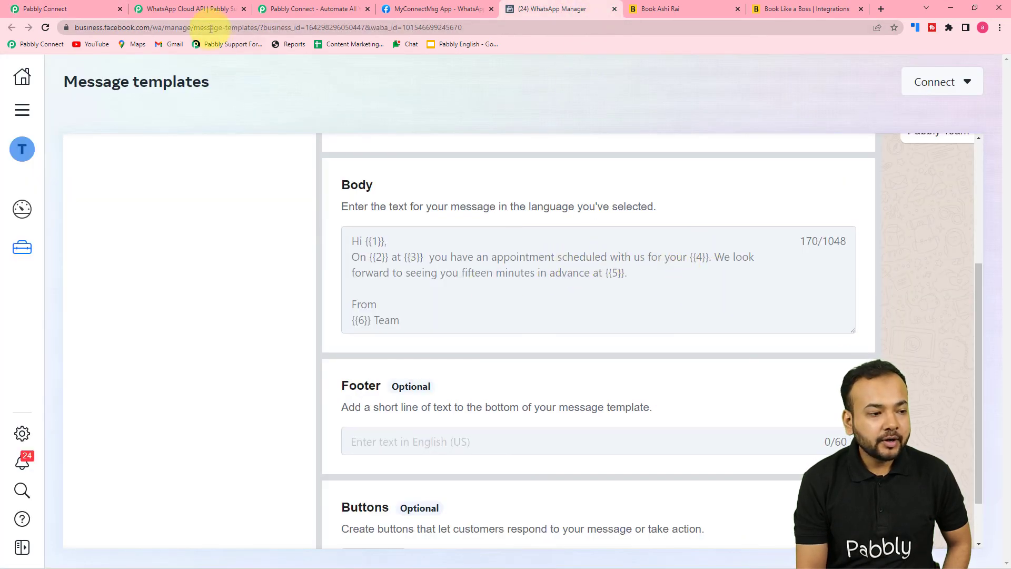
click(92, 5)
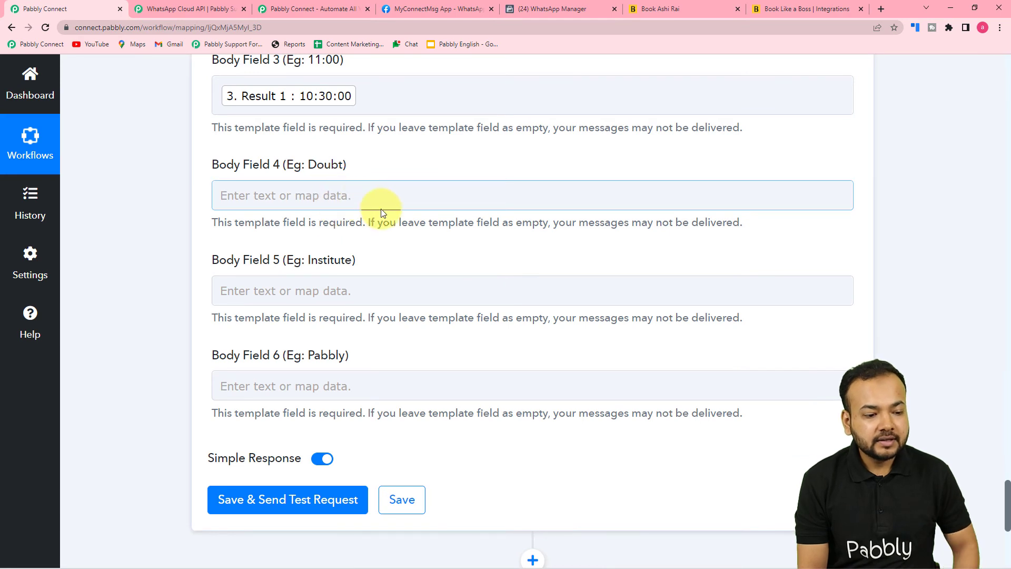
click(356, 197)
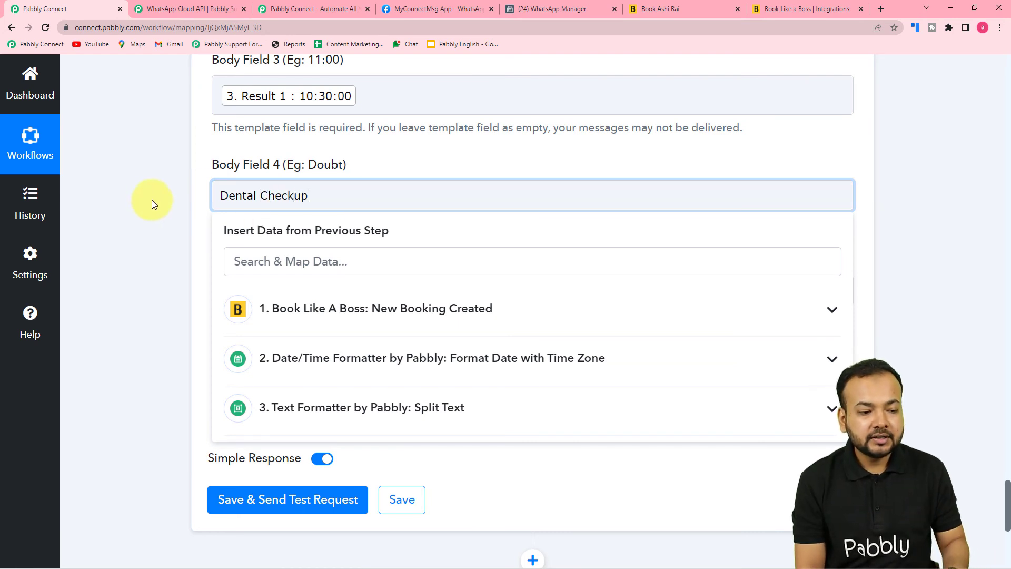
text(.)
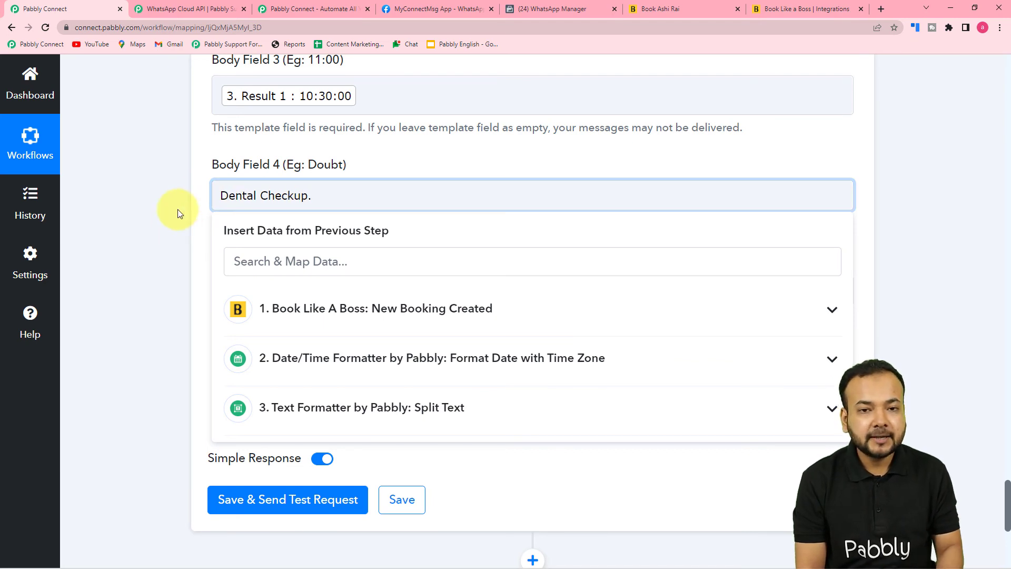
click(178, 212)
Type the clinic name 'Royal Dental Clinic' into Body Field 5
scroll(177, 210, down, 2)
scroll(178, 210, up, 2)
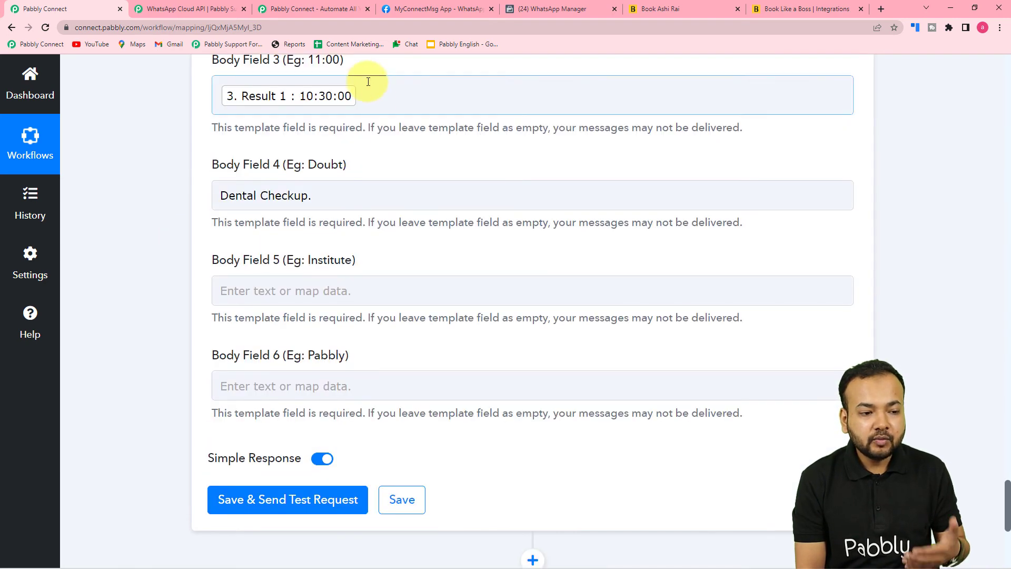
scroll(343, 129, down, 1)
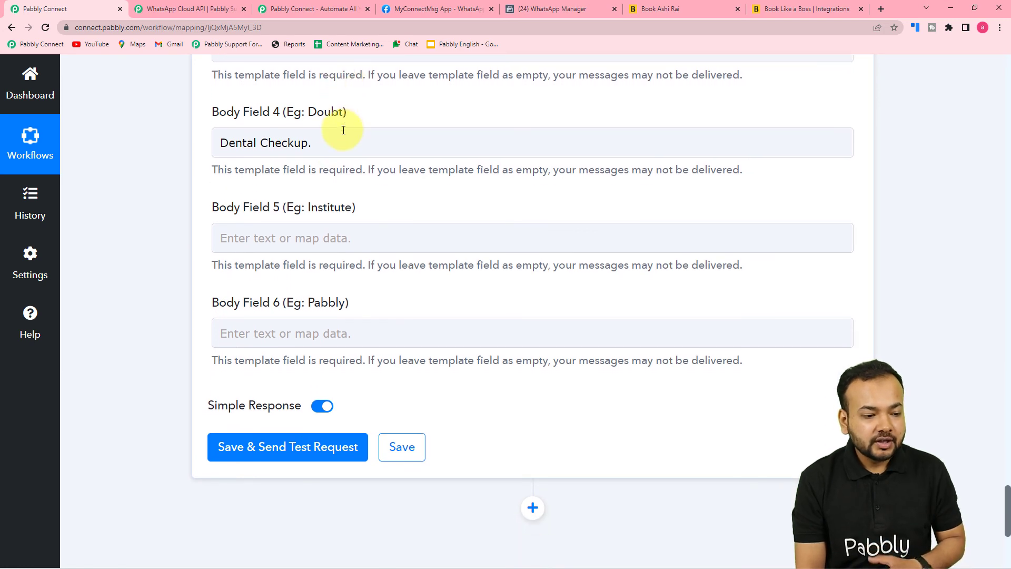
click(351, 240)
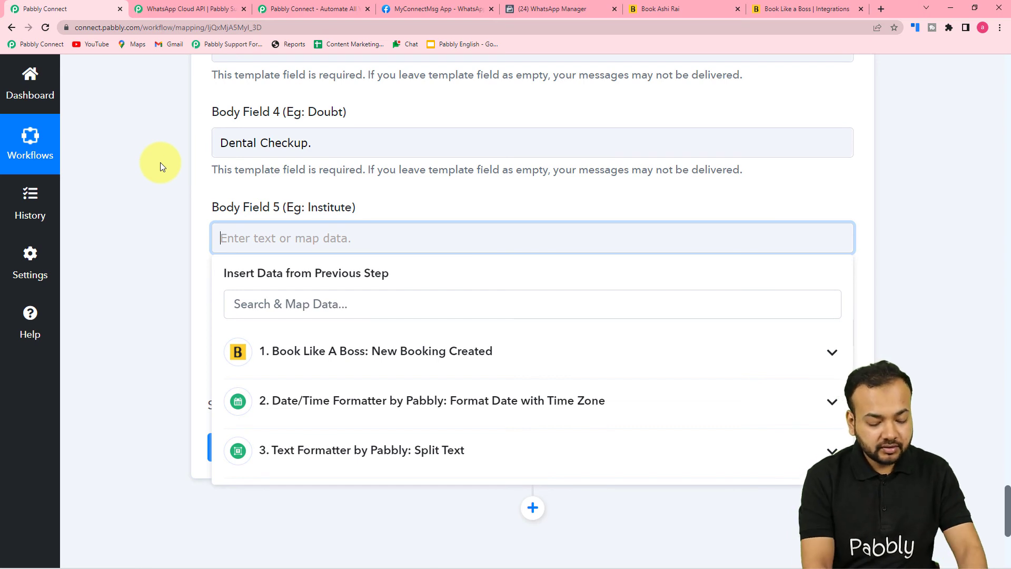
text(royl)
key(BackSpace)
key(BackSpace)
key(BackSpace)
key(BackSpace)
text(Royal Denr)
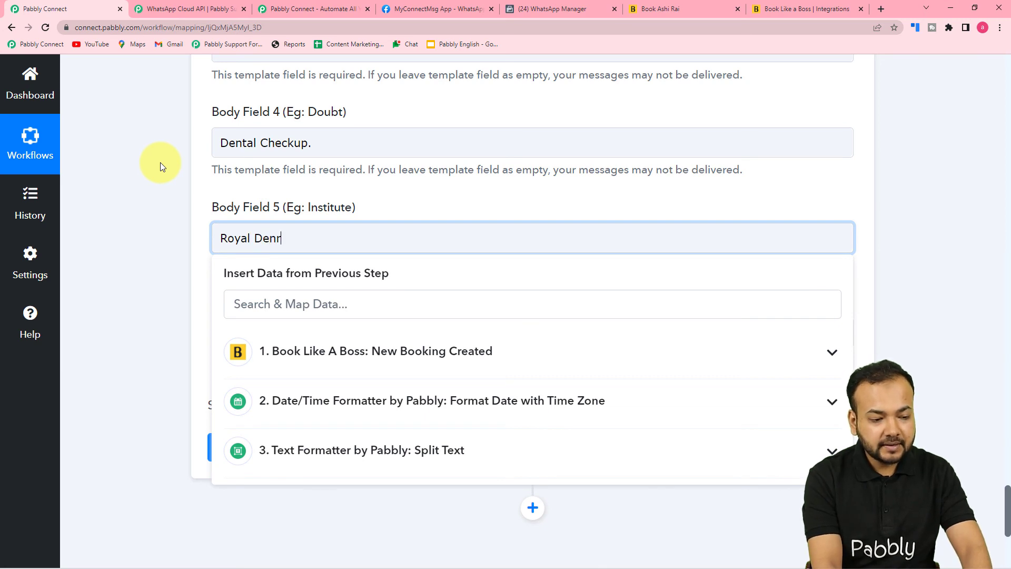
key(BackSpace)
text(tal)
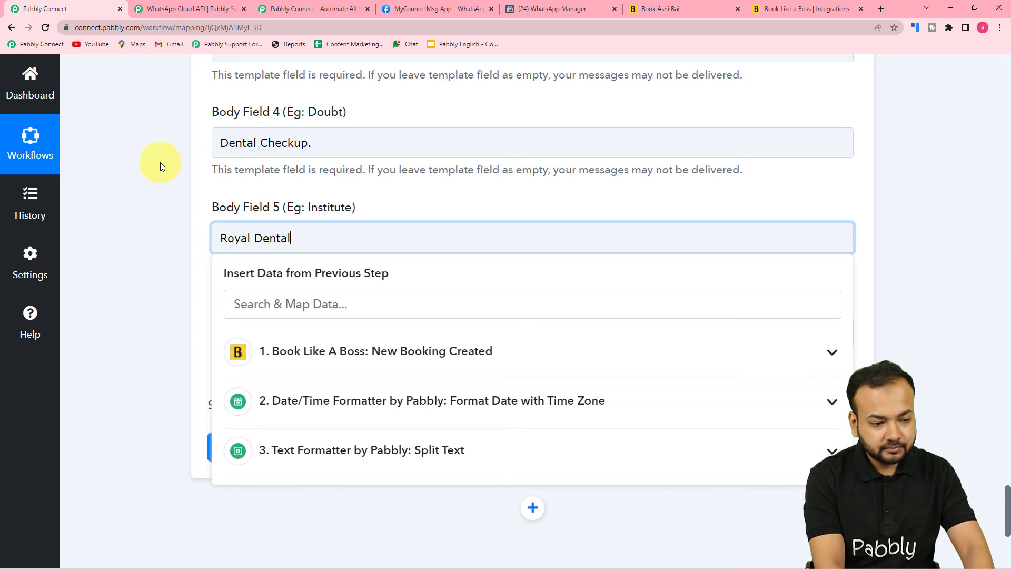
text( Clinic)
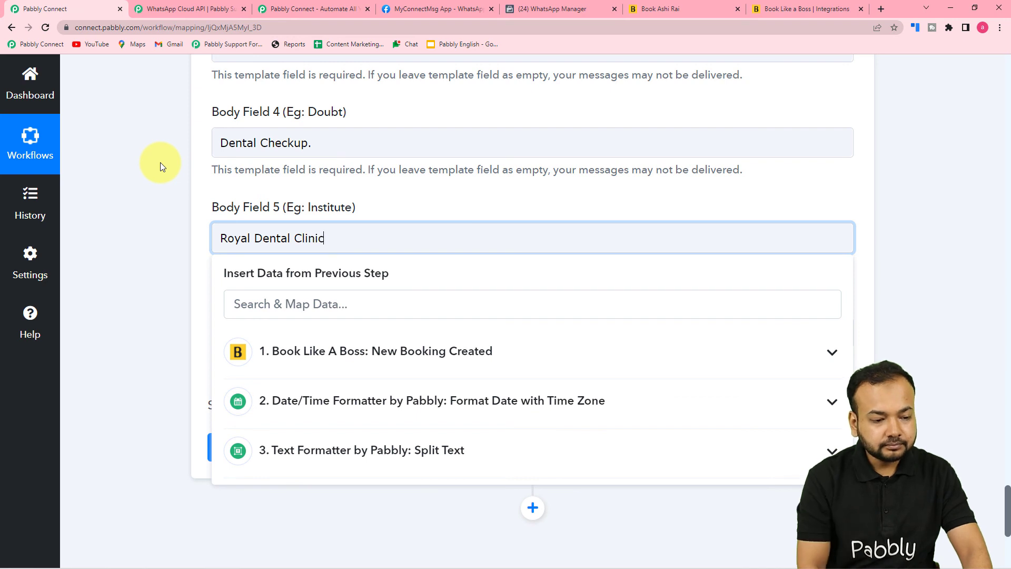
click(143, 185)
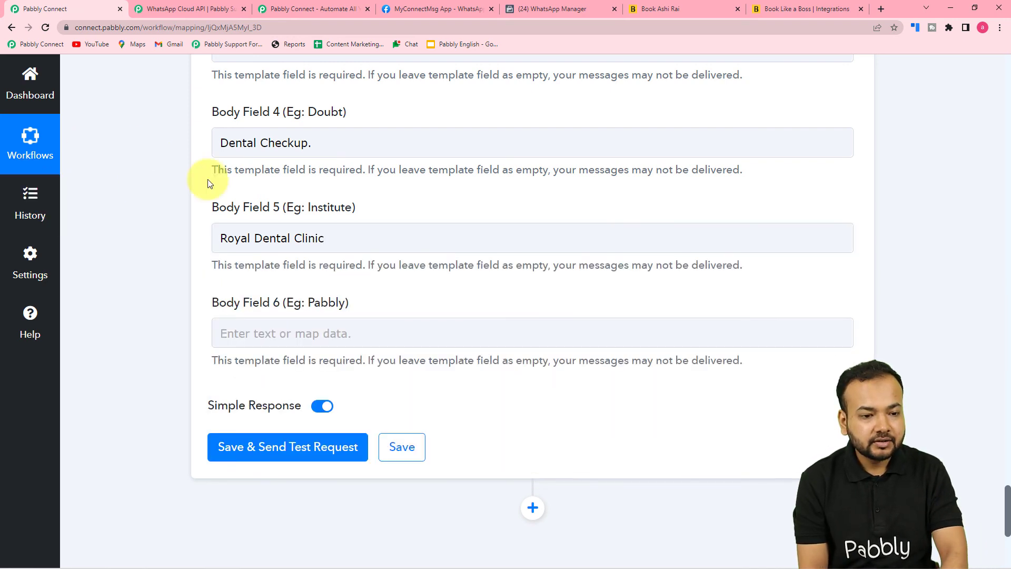
End Body Field 5 with a period and select the clinic name for copying
click(527, 9)
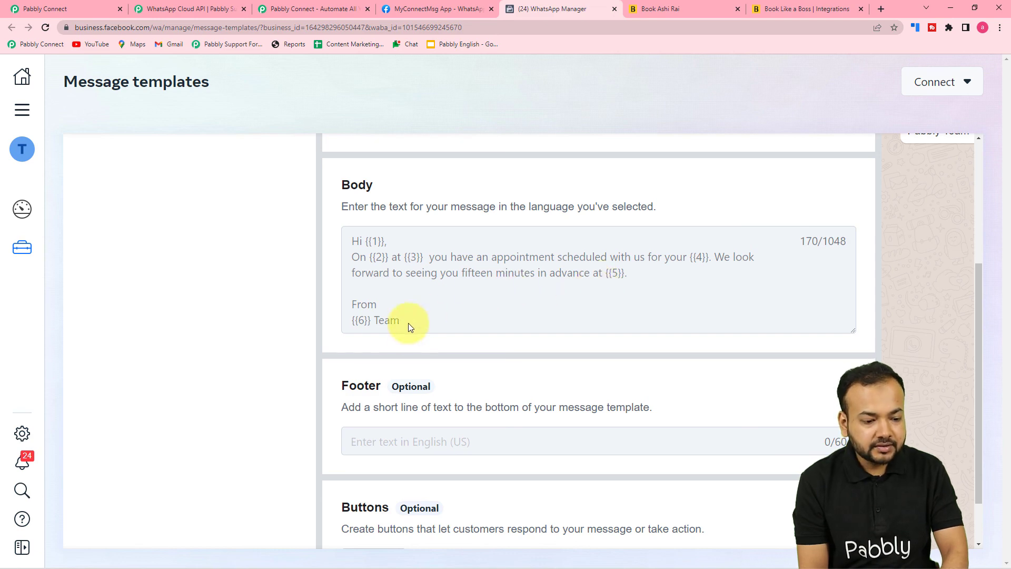
click(74, 9)
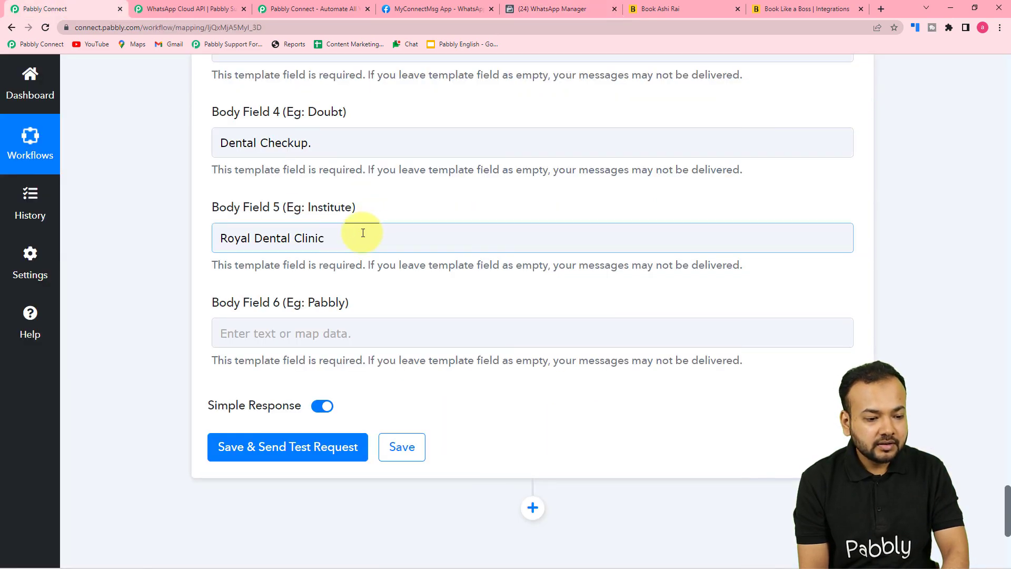
click(333, 240)
text(.)
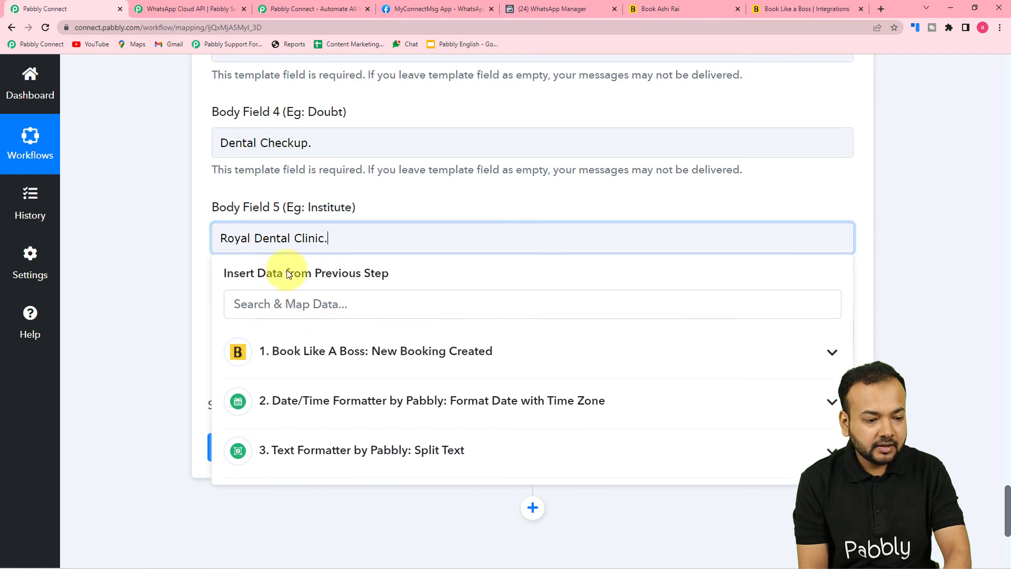
drag(279, 238, 212, 237)
key(ctrl+c)
click(190, 240)
Paste 'Royal Dental Clinic.' into Body Field 6
scroll(243, 278, down, 3)
click(257, 175)
key(ctrl+v)
click(172, 182)
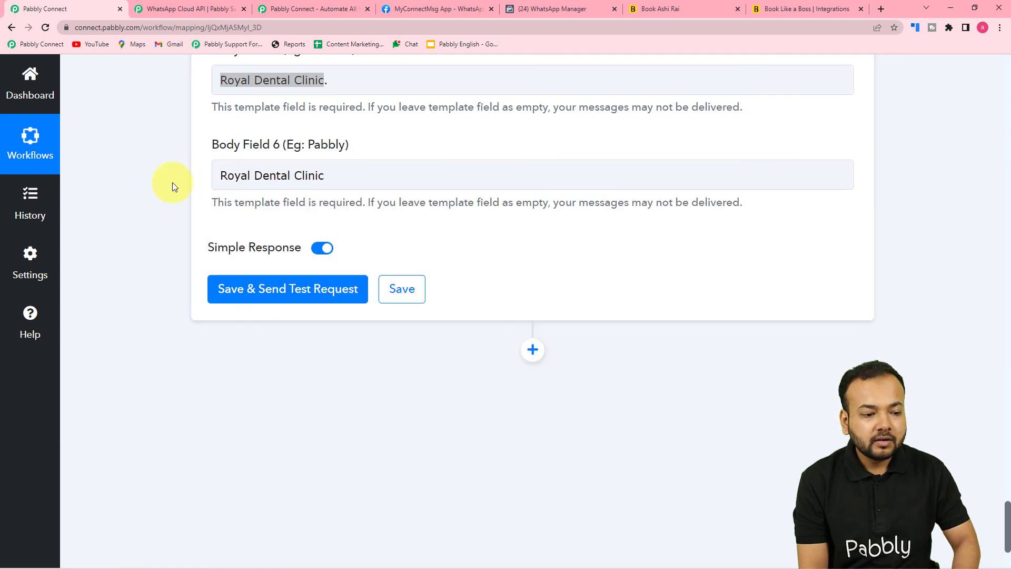
click(340, 174)
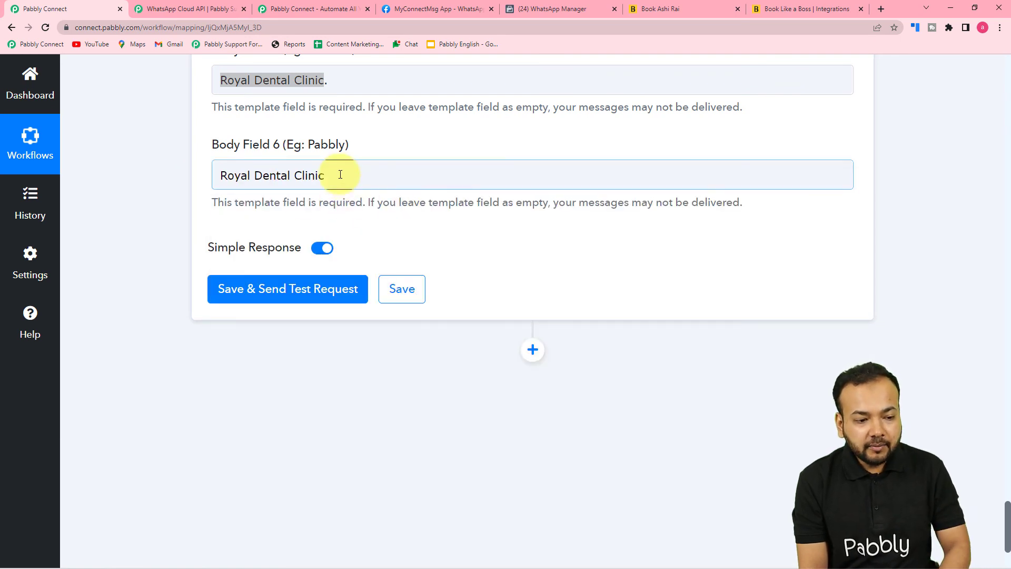
click(175, 198)
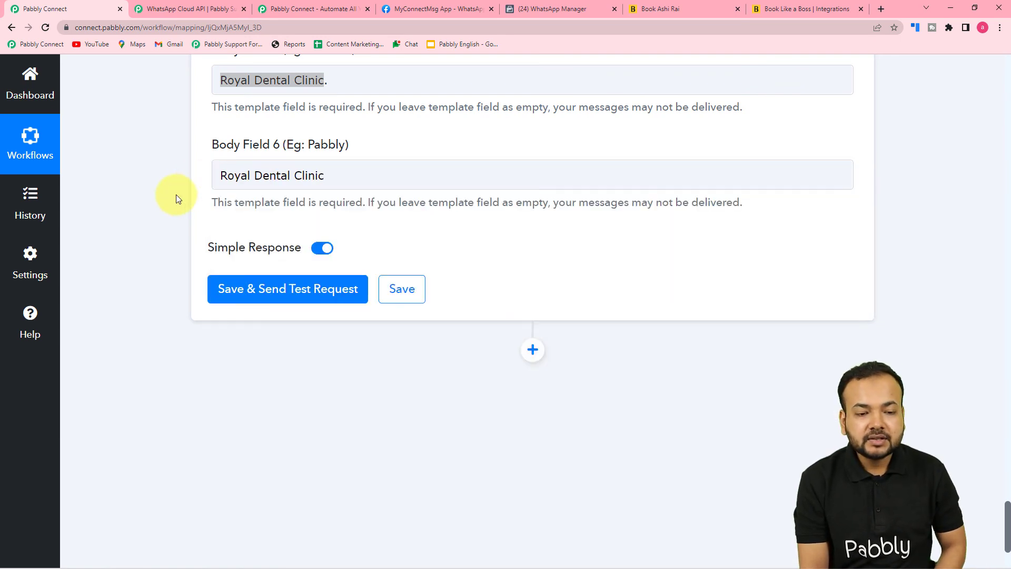
Scroll through the mapped WhatsApp template fields to review them before testing
scroll(219, 217, up, 1)
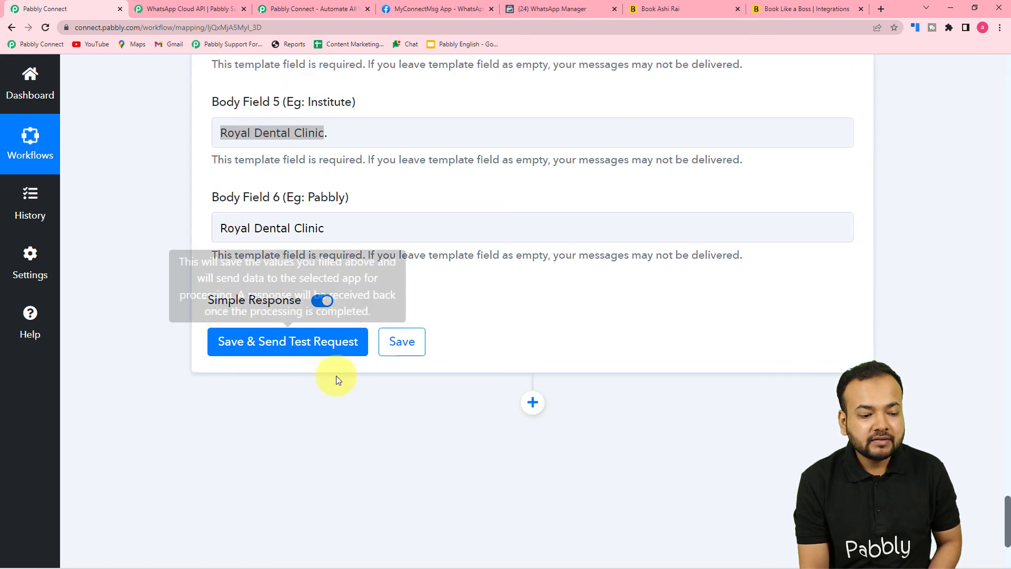
scroll(343, 411, up, 9)
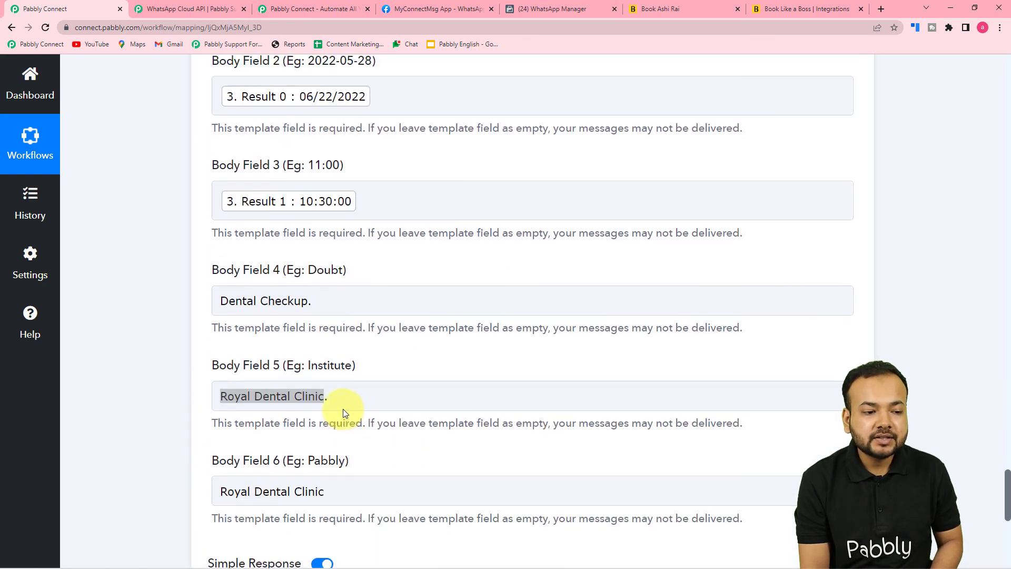
scroll(355, 359, up, 4)
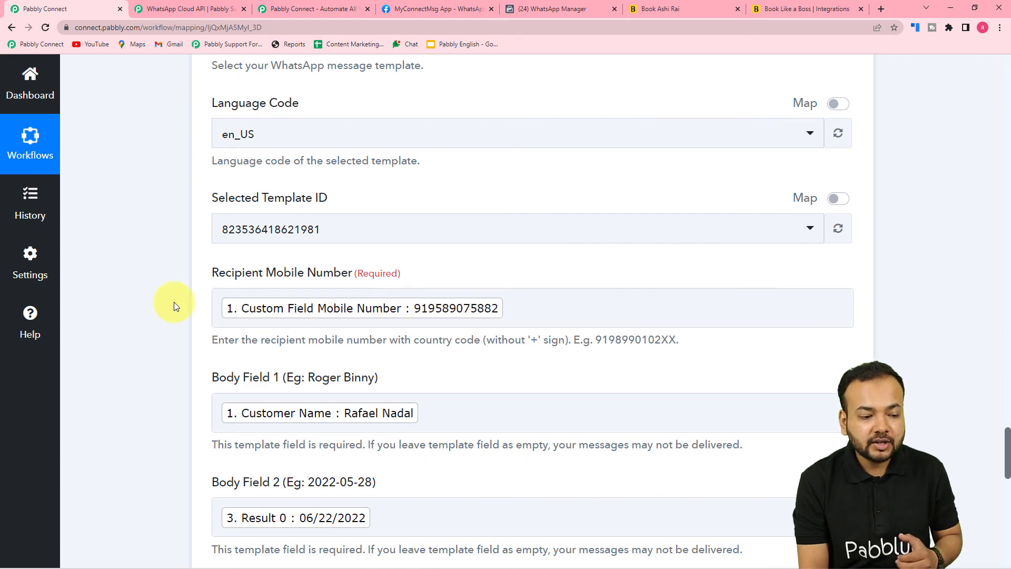
scroll(174, 305, down, 8)
scroll(173, 305, down, 9)
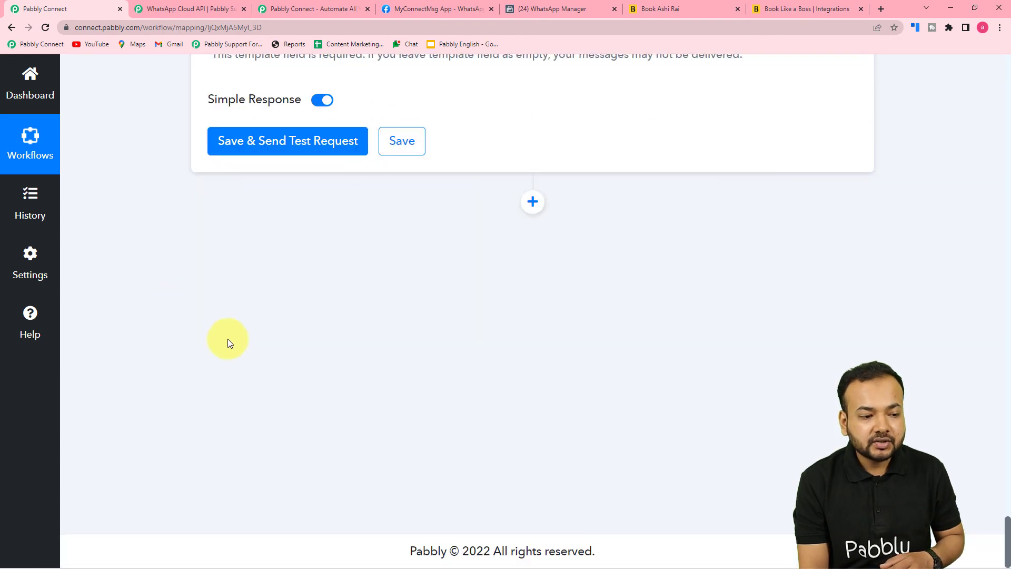
scroll(200, 333, up, 3)
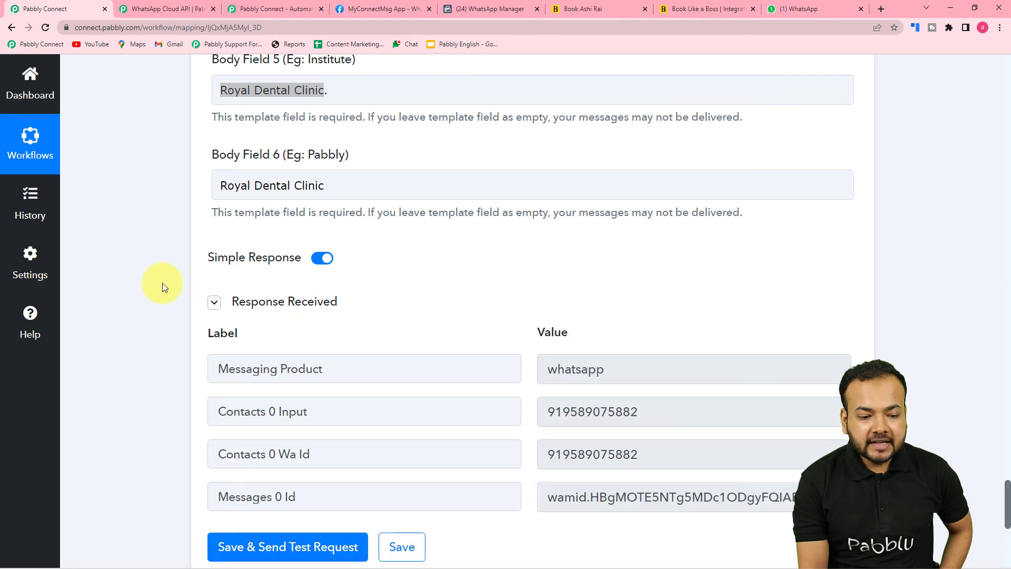
scroll(169, 305, down, 3)
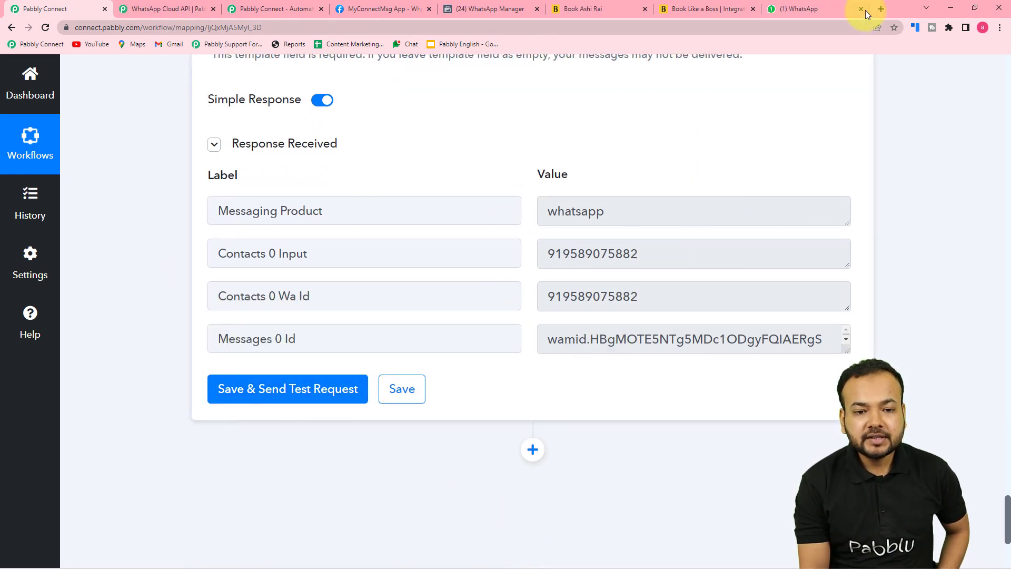
Read the Royal Dental Clinic message for 06/22/2022 10:30:00 in WhatsApp's Pabbly Office chat
click(799, 8)
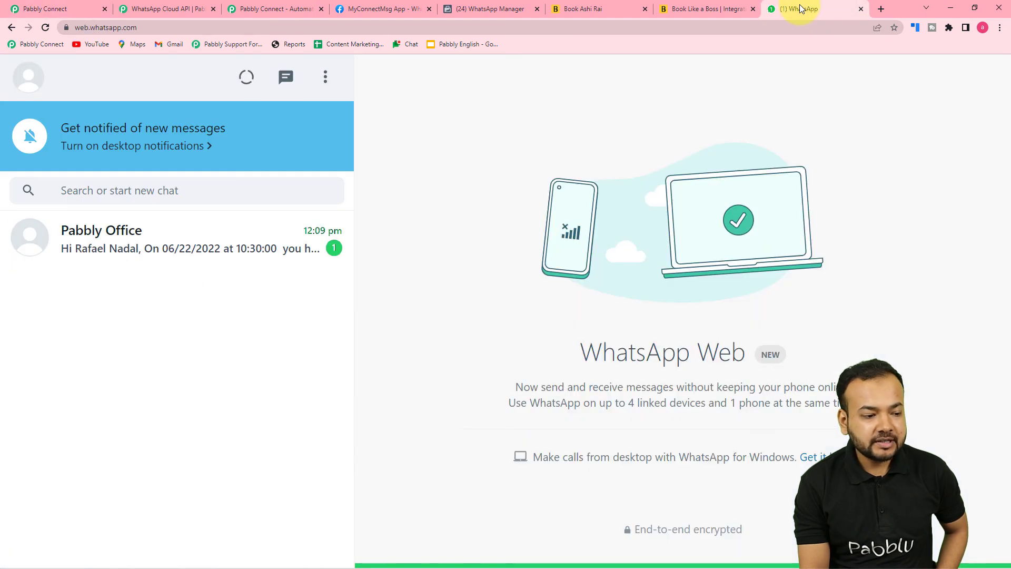
click(250, 257)
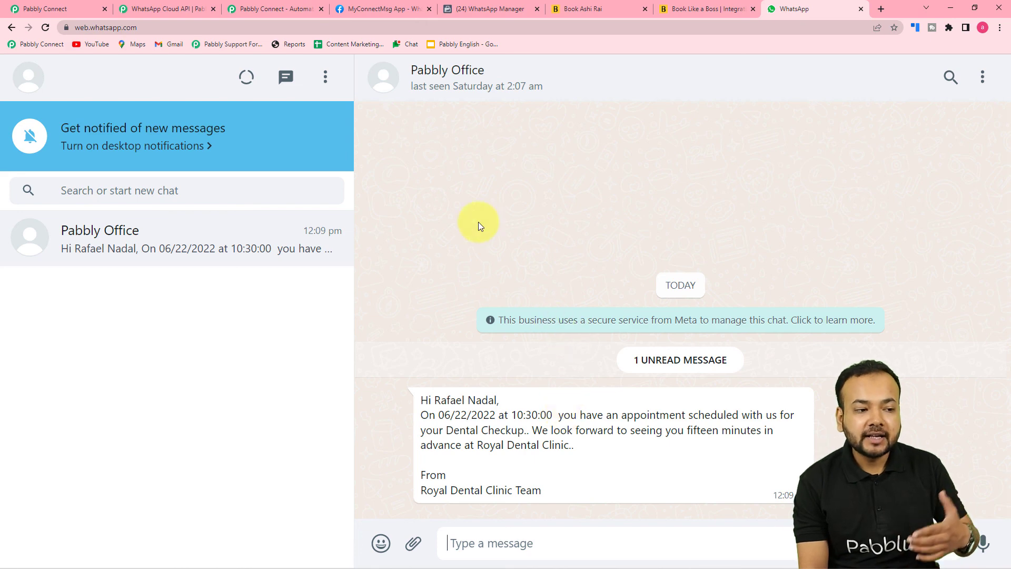
click(53, 9)
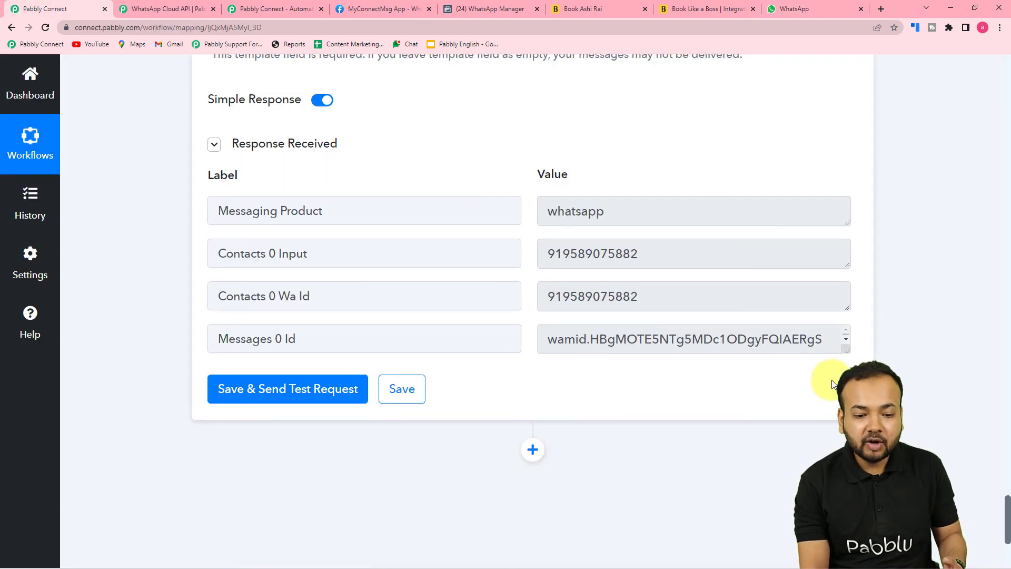
Collapse the WhatsApp Cloud API, Date/Time Formatter and Book Like A Boss steps
scroll(819, 395, up, 8)
scroll(867, 363, up, 17)
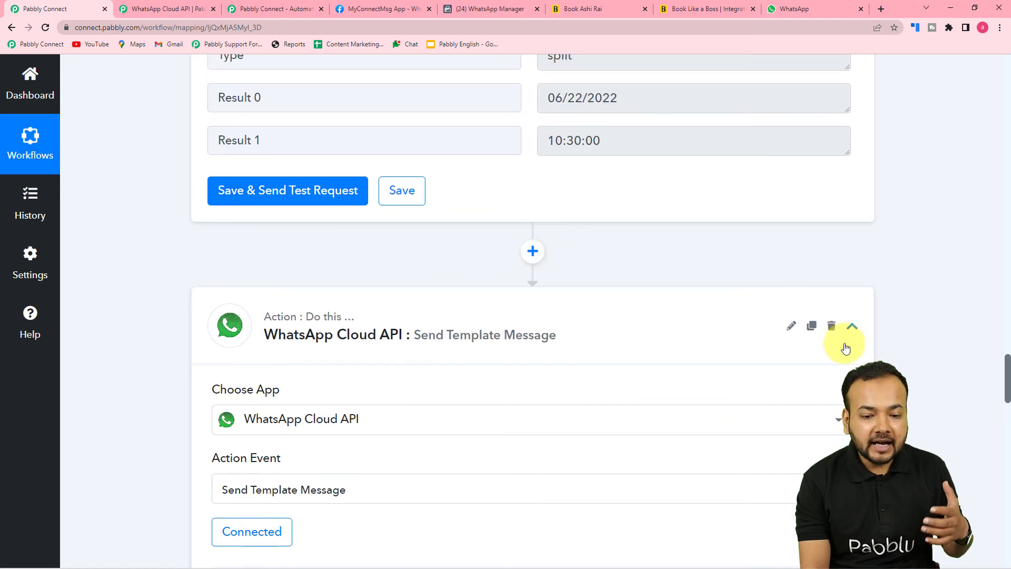
click(851, 326)
scroll(927, 432, up, 15)
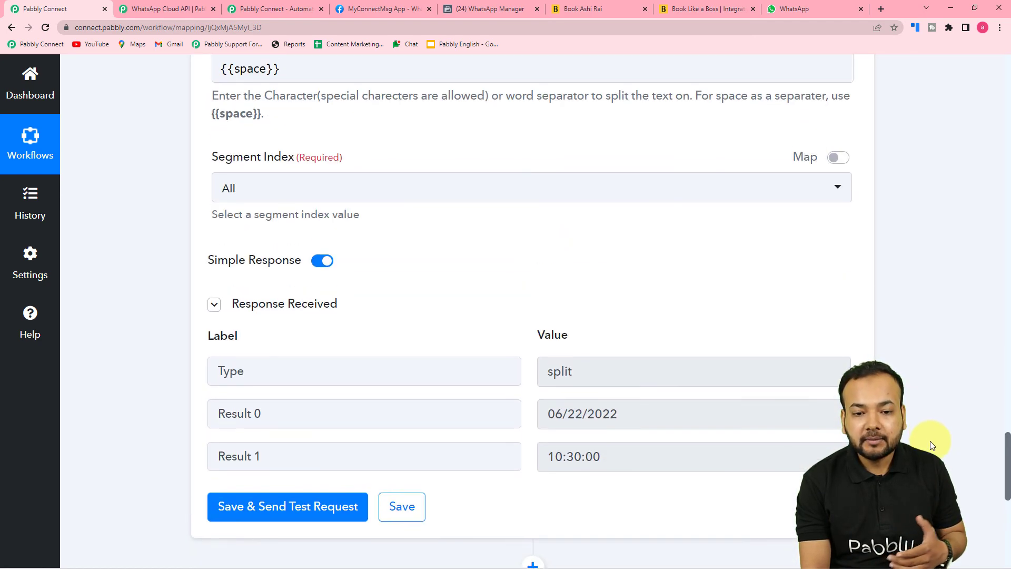
scroll(929, 444, up, 5)
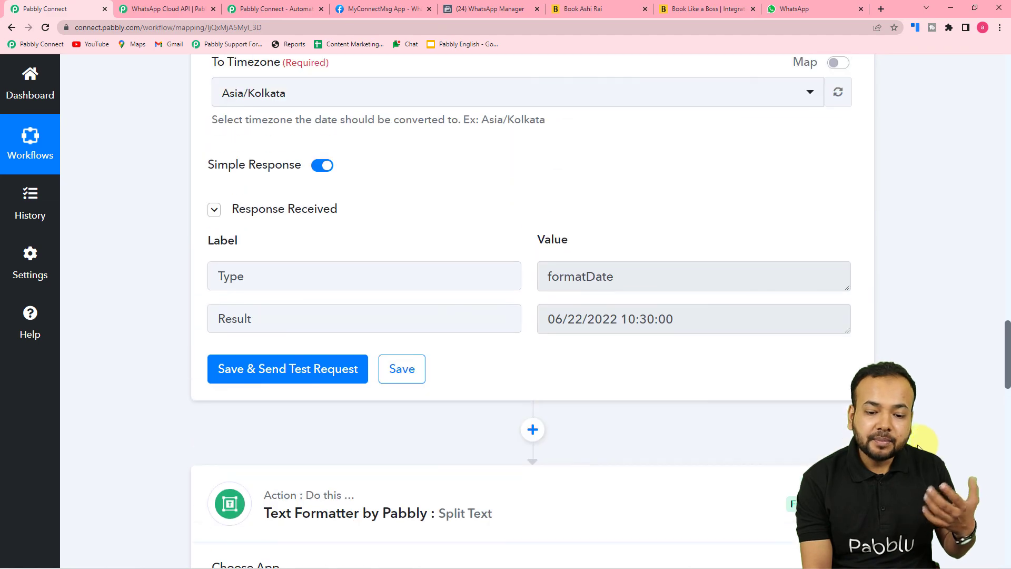
scroll(532, 311, up, 15)
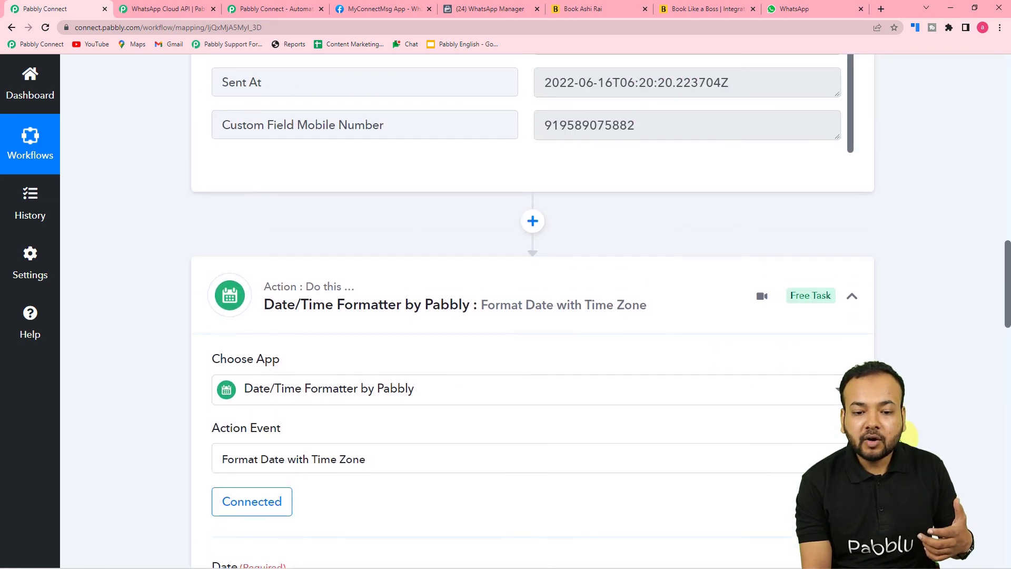
click(852, 296)
scroll(921, 329, up, 4)
scroll(922, 359, up, 14)
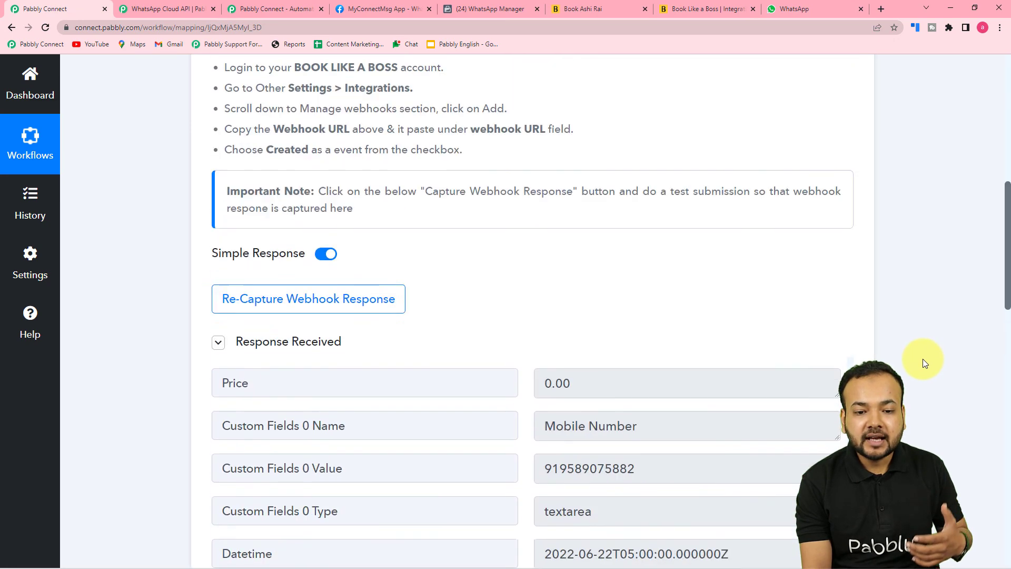
click(852, 242)
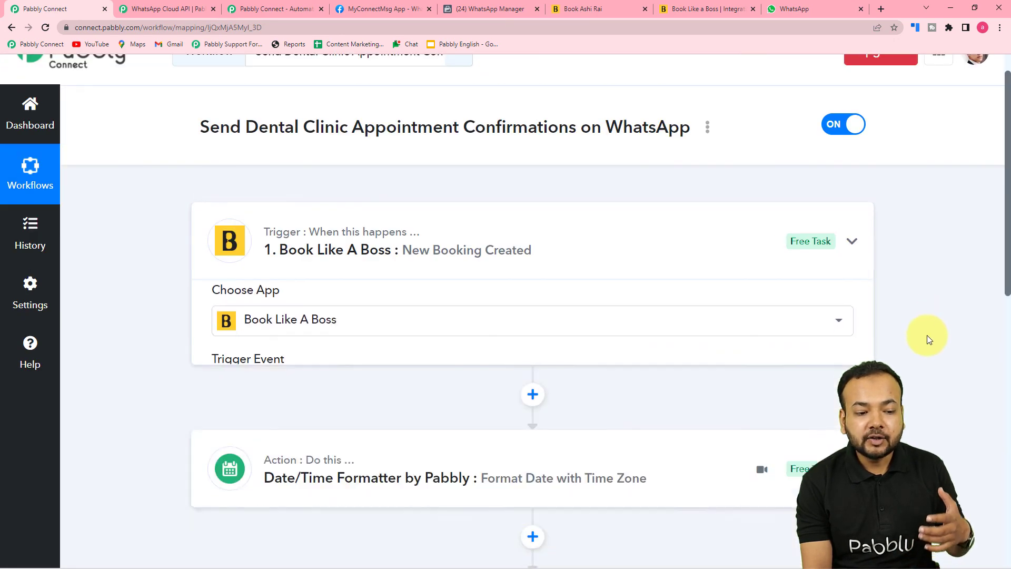
scroll(927, 335, down, 2)
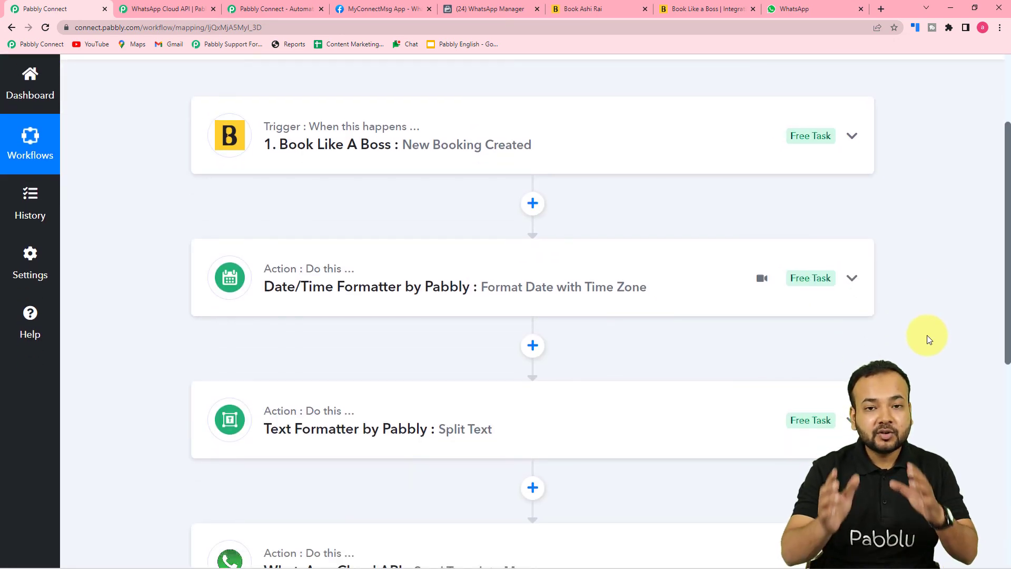